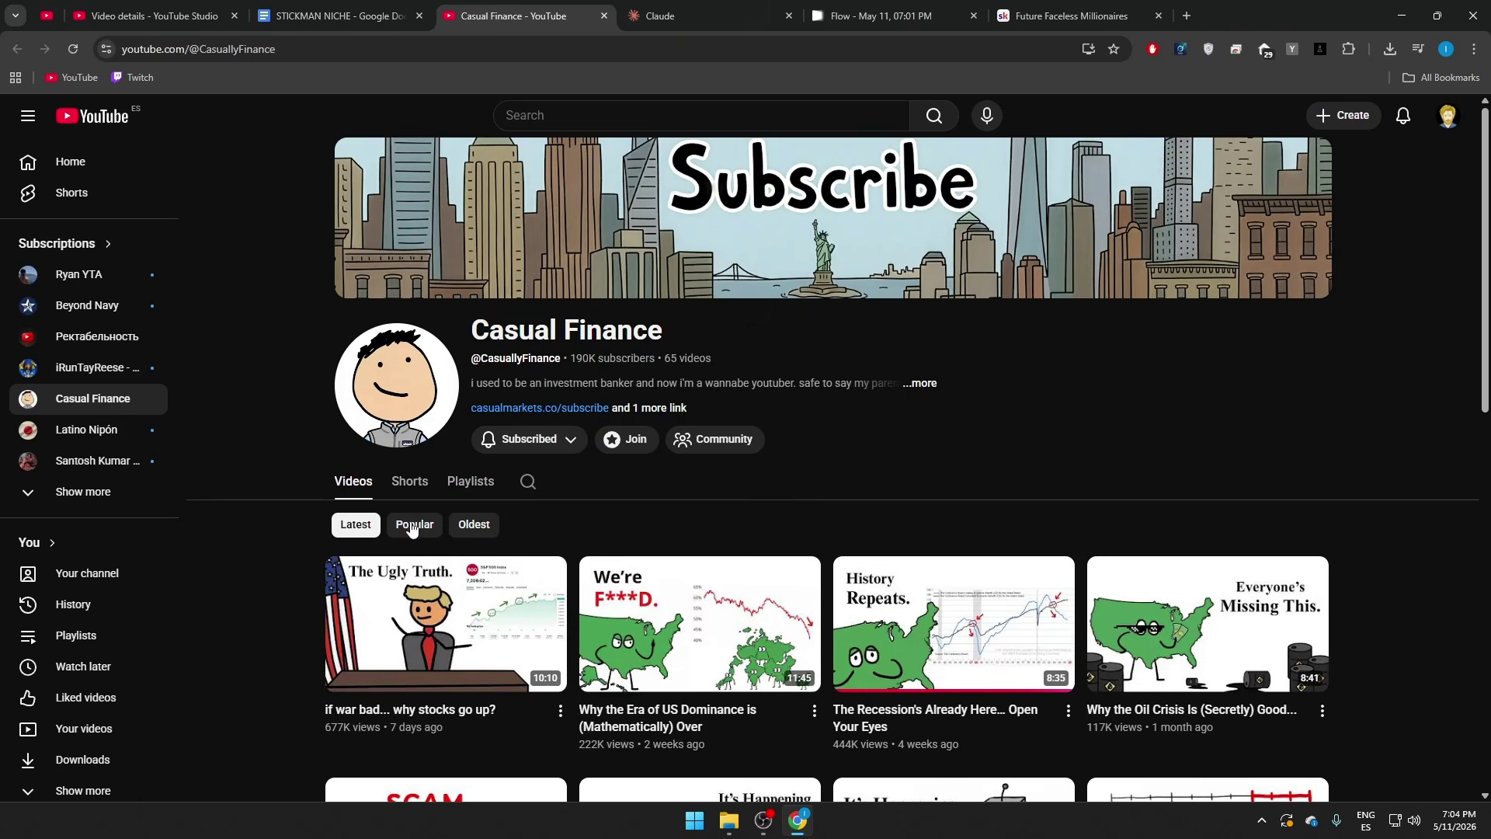
Step: Browse the Casual Finance channel's videos sorted by Popular and by Oldest, examining their titles, thumbnails and view counts
click(413, 526)
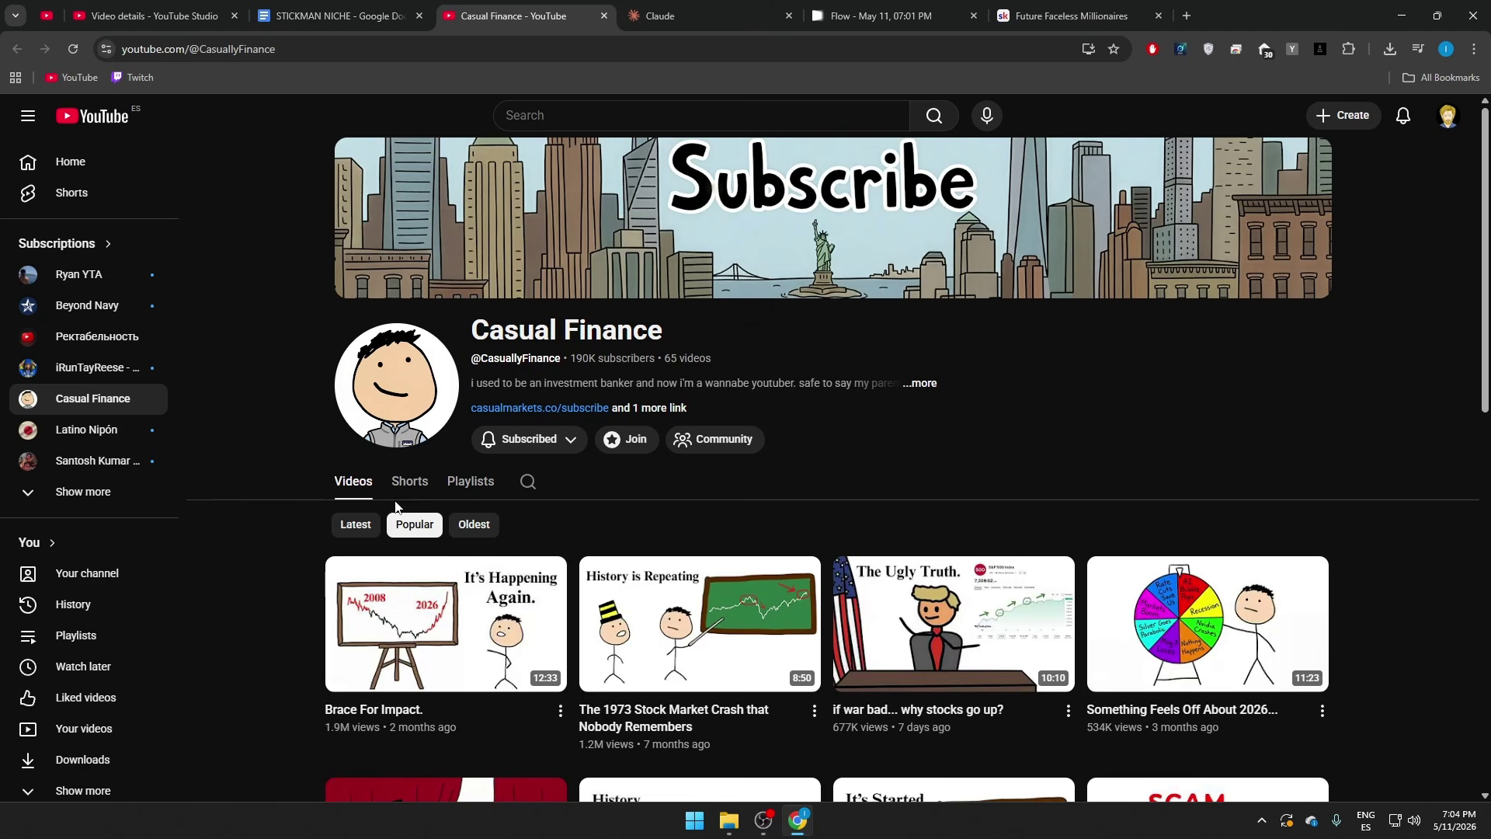
scroll(416, 480, down, 1)
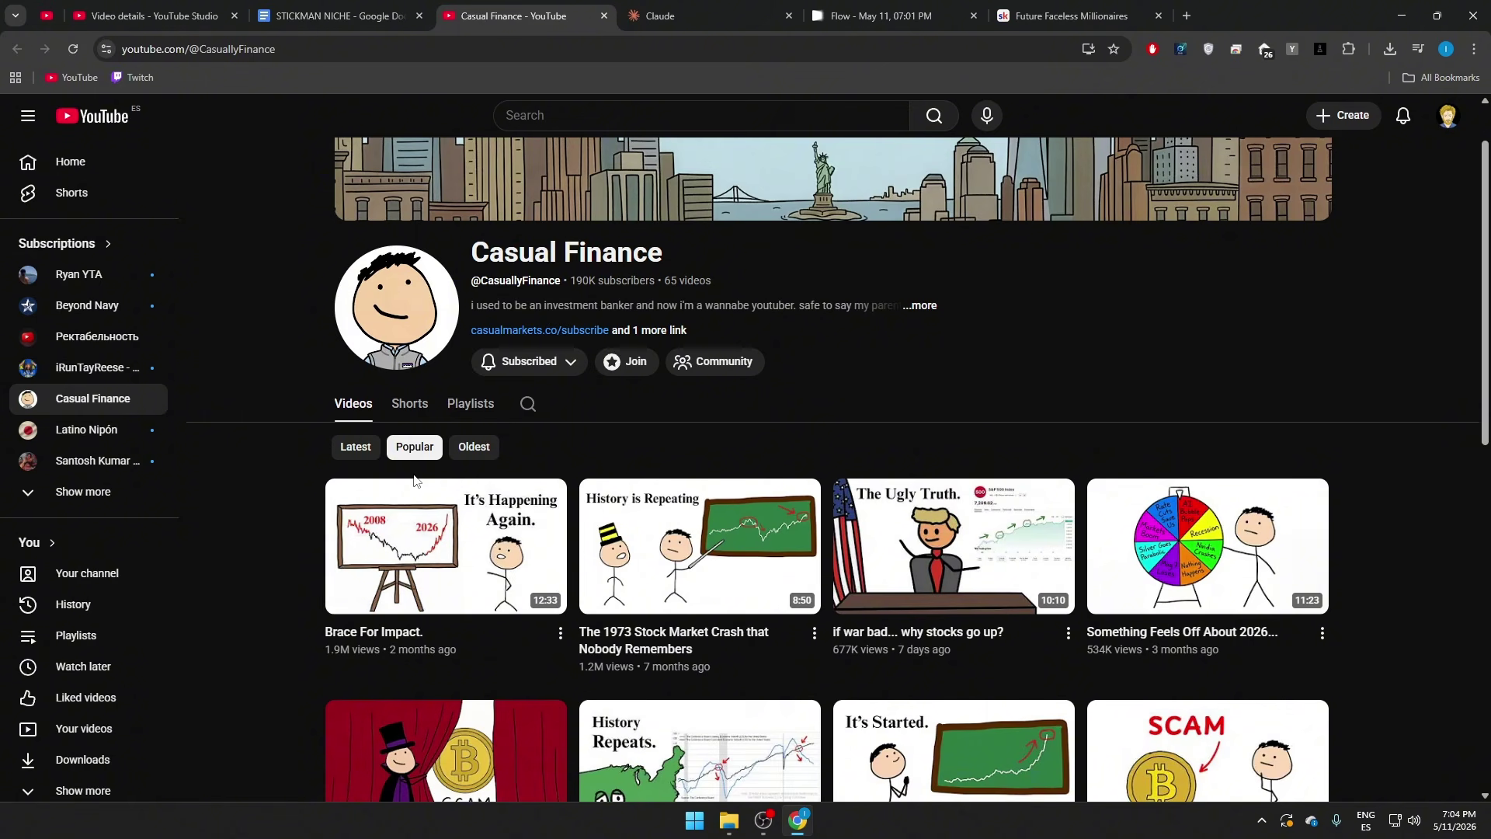
click(474, 447)
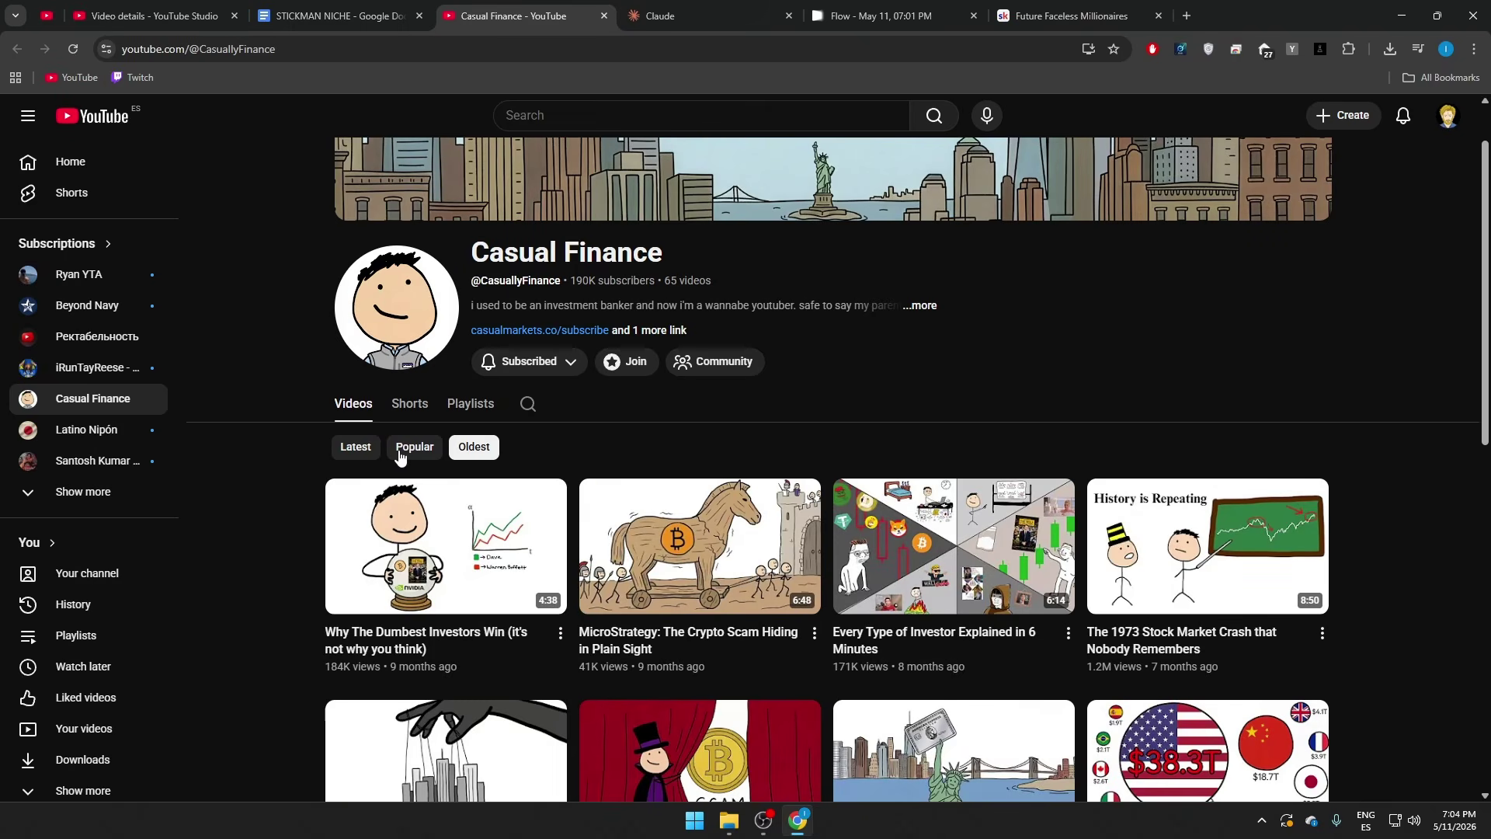
click(400, 456)
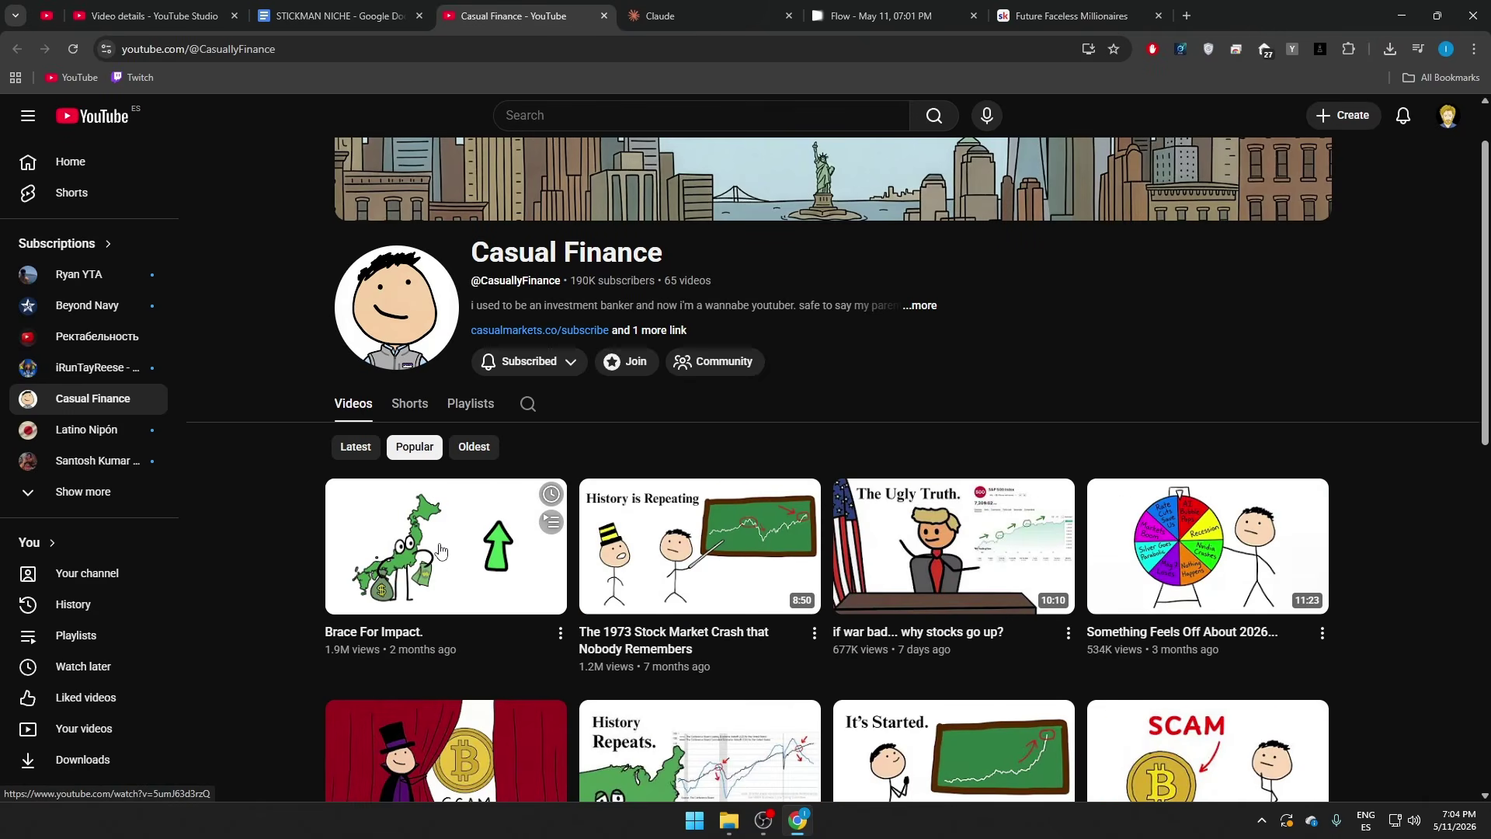
scroll(649, 579, down, 10)
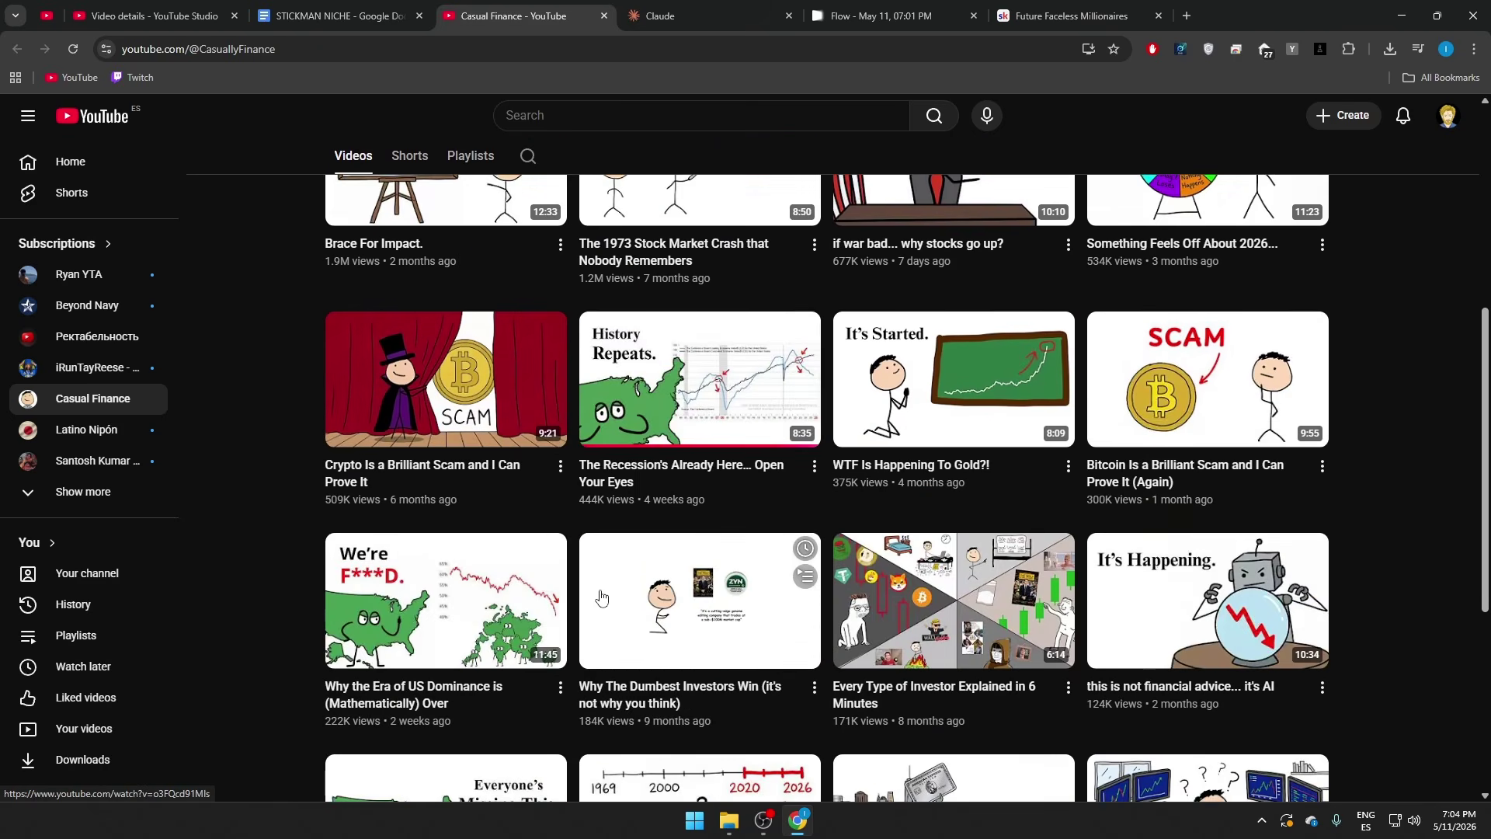
scroll(581, 630, up, 10)
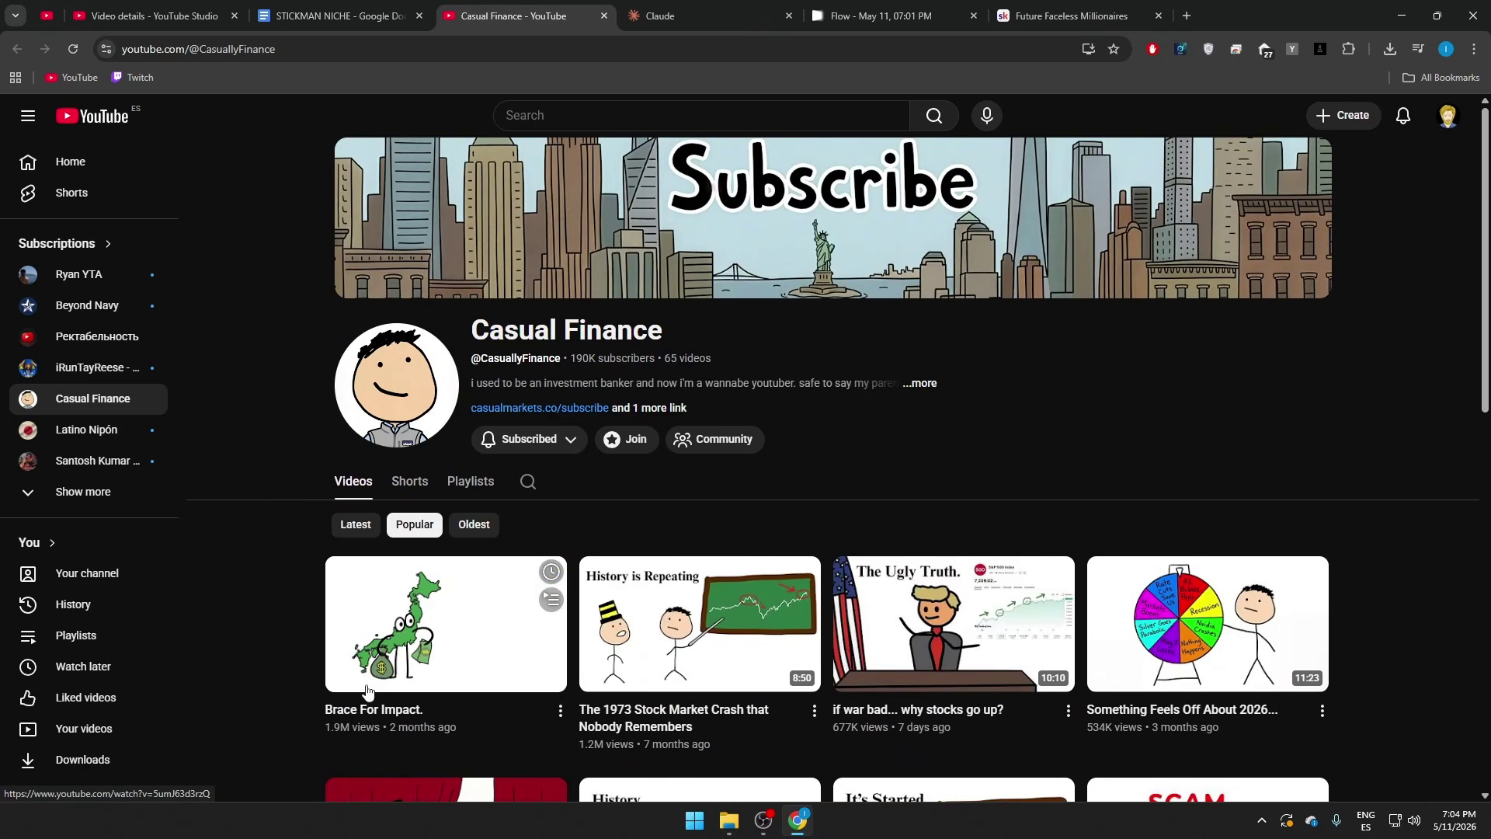
scroll(264, 646, down, 4)
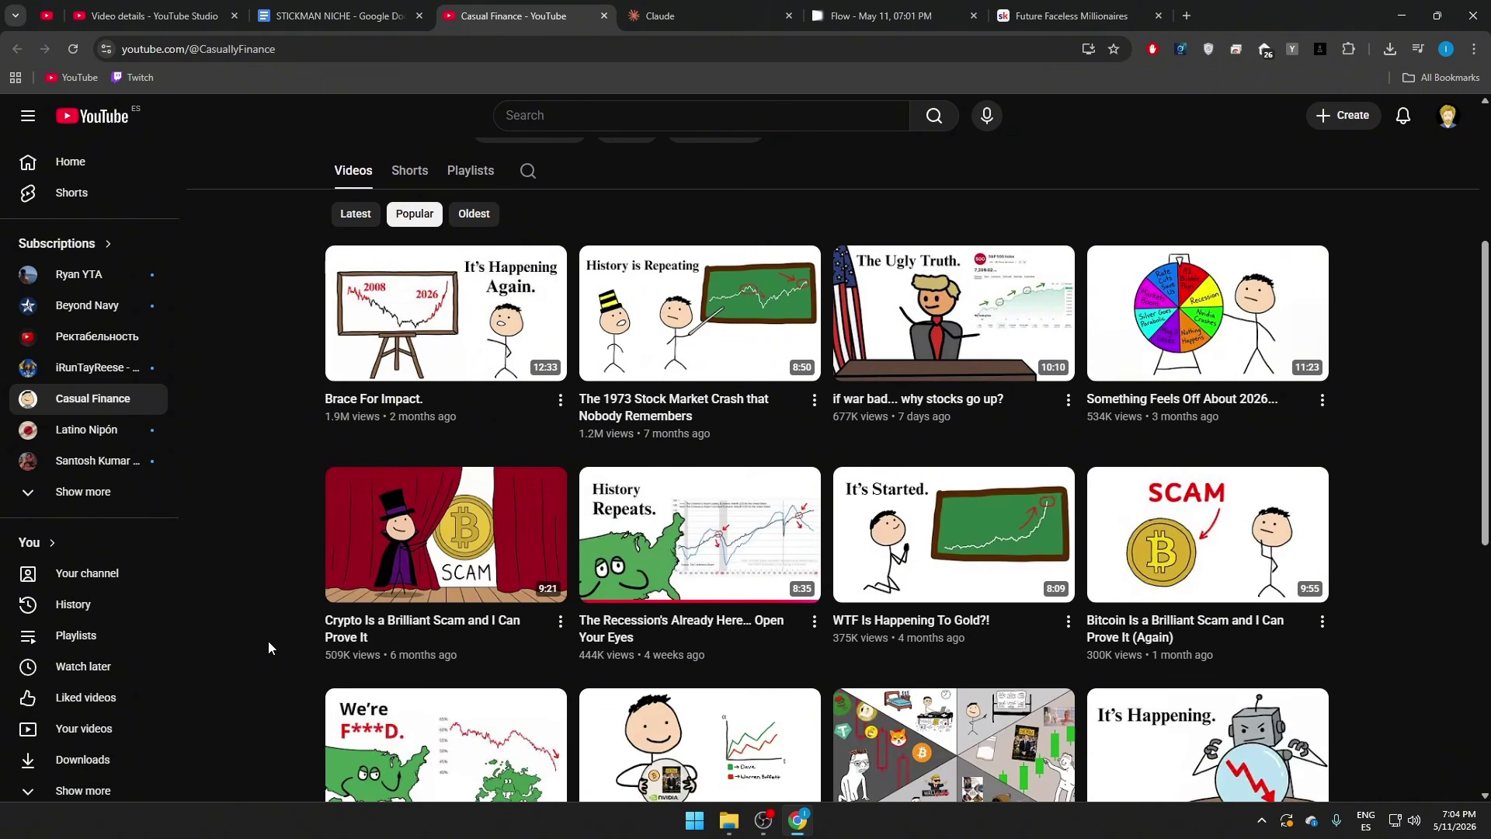
scroll(269, 642, up, 4)
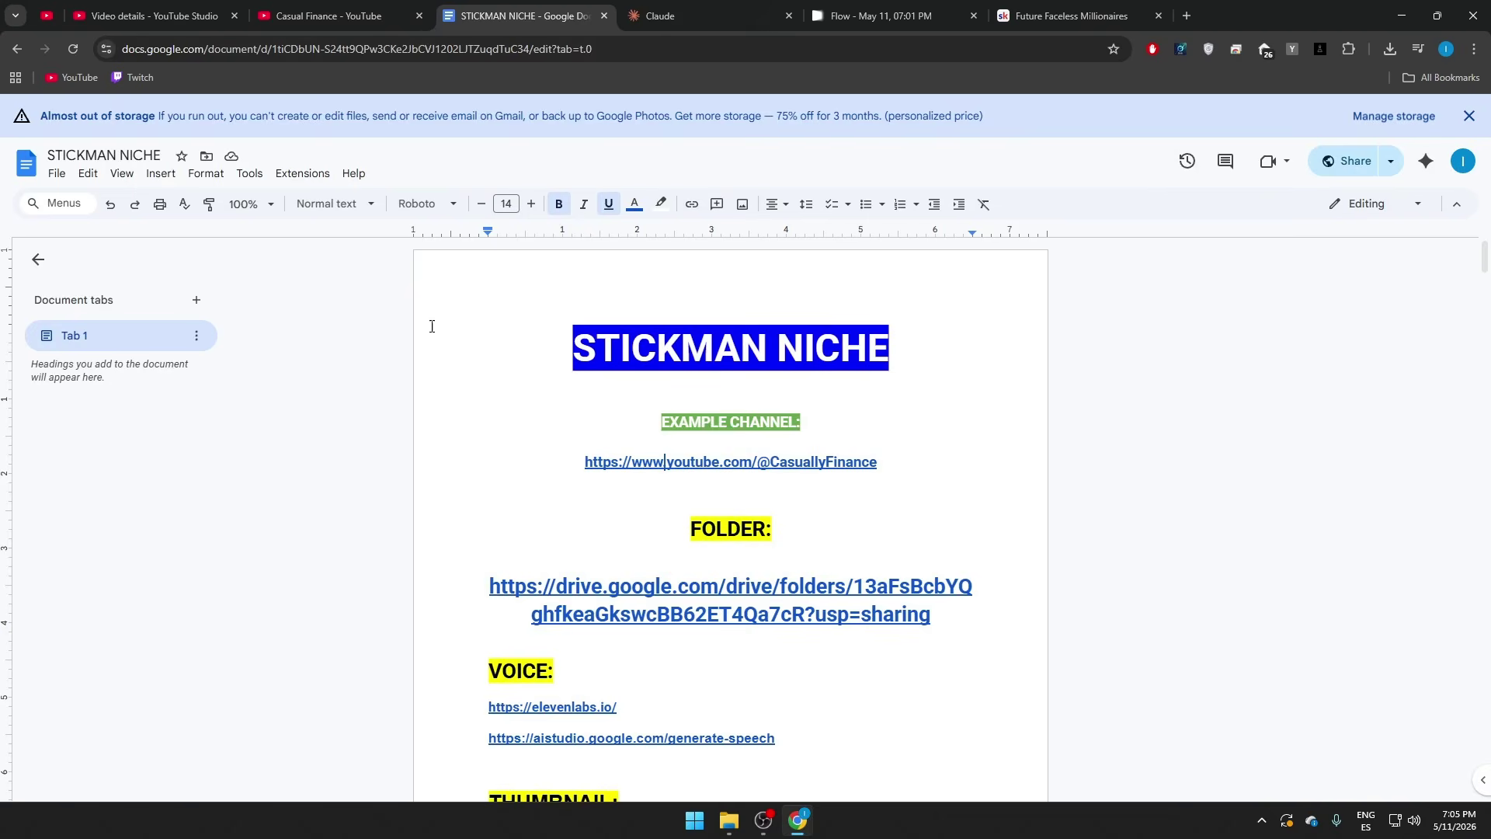
Step: Open the STICK MAN RESOURCES Drive folder linked under FOLDER in the STICKMAN NICHE document
scroll(375, 390, down, 3)
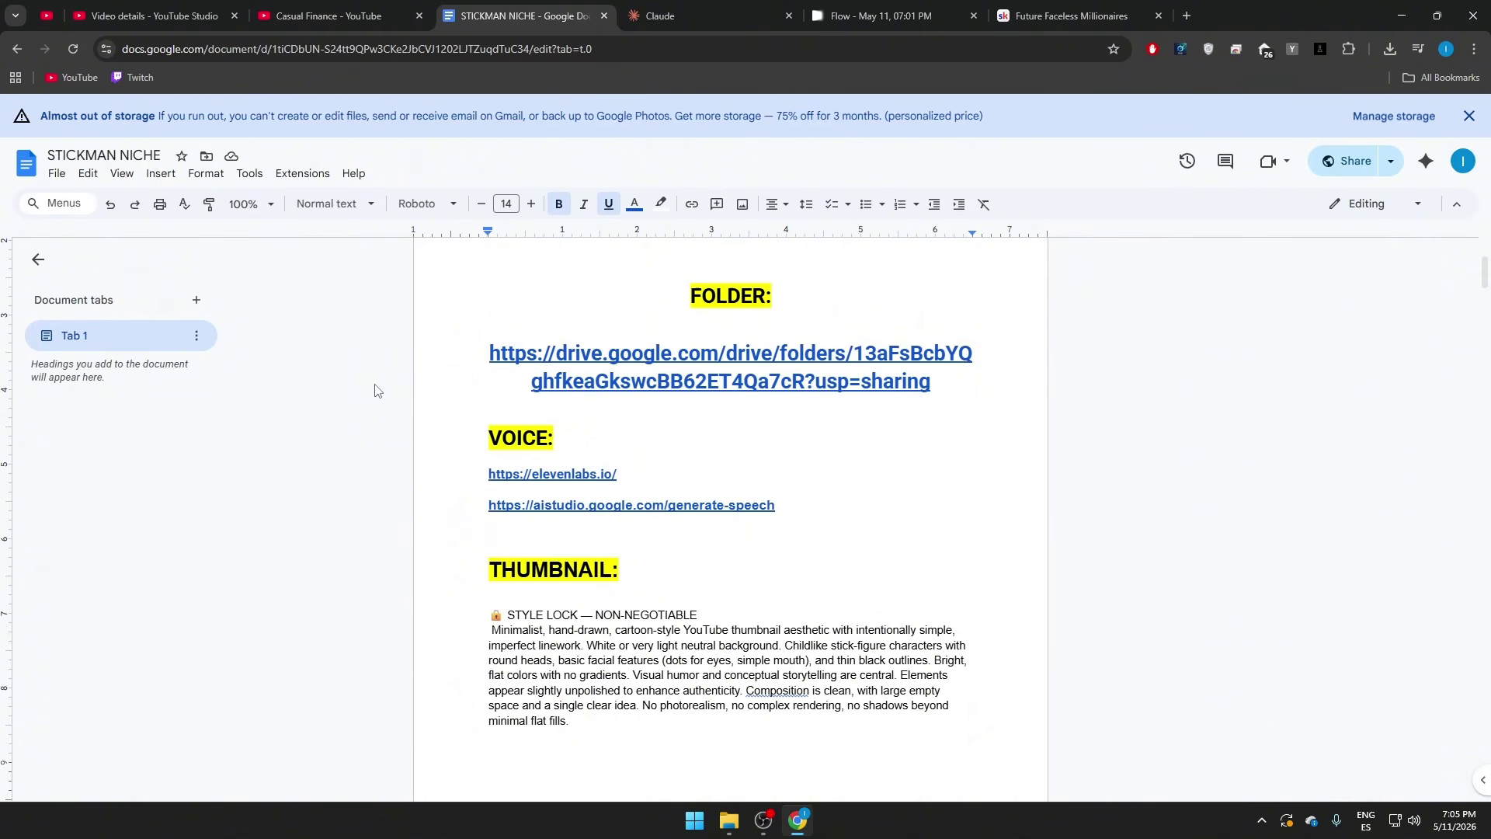
scroll(374, 384, up, 2)
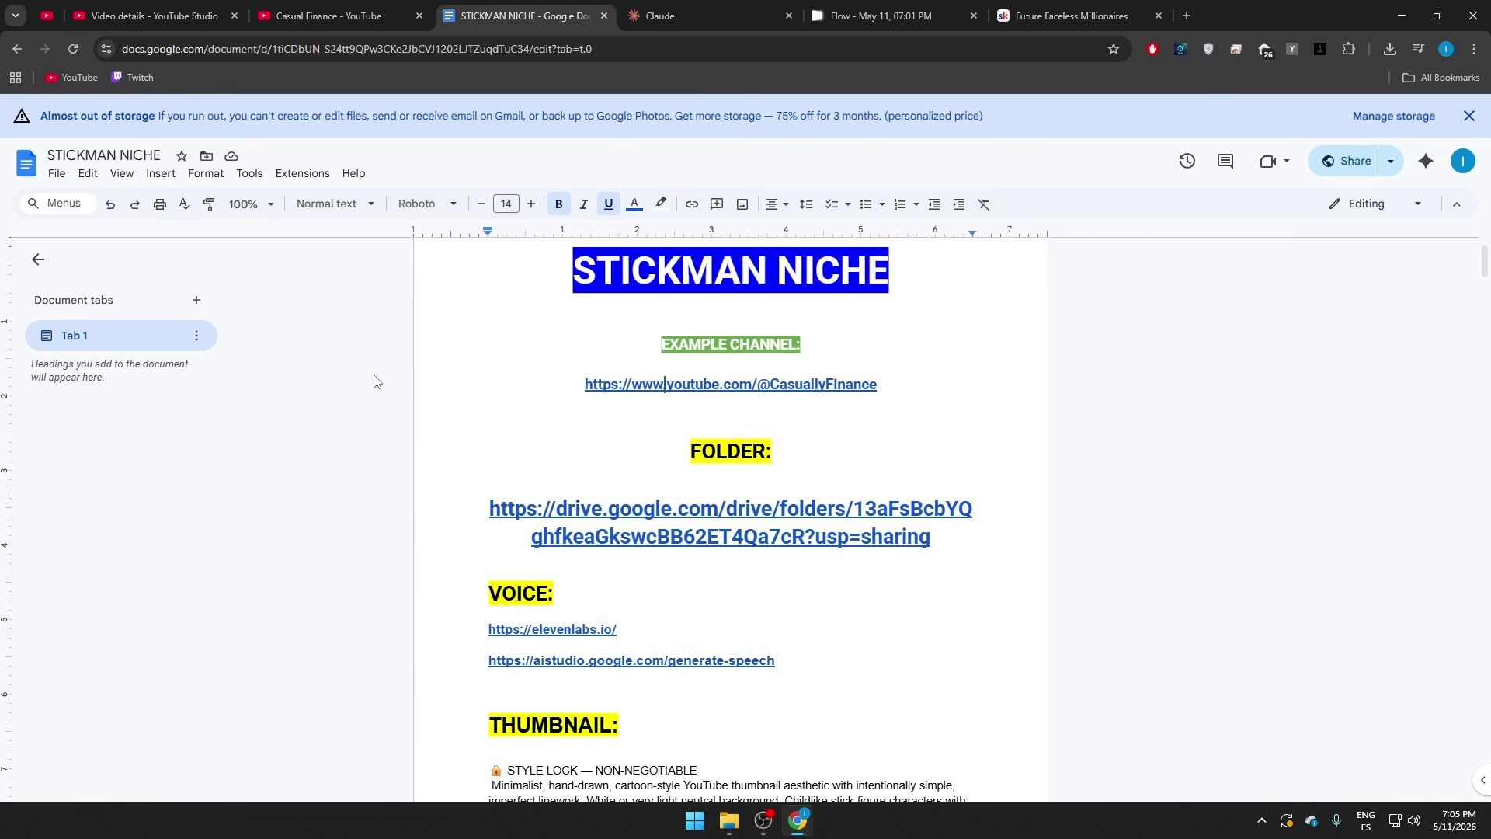
scroll(374, 382, down, 1)
click(657, 430)
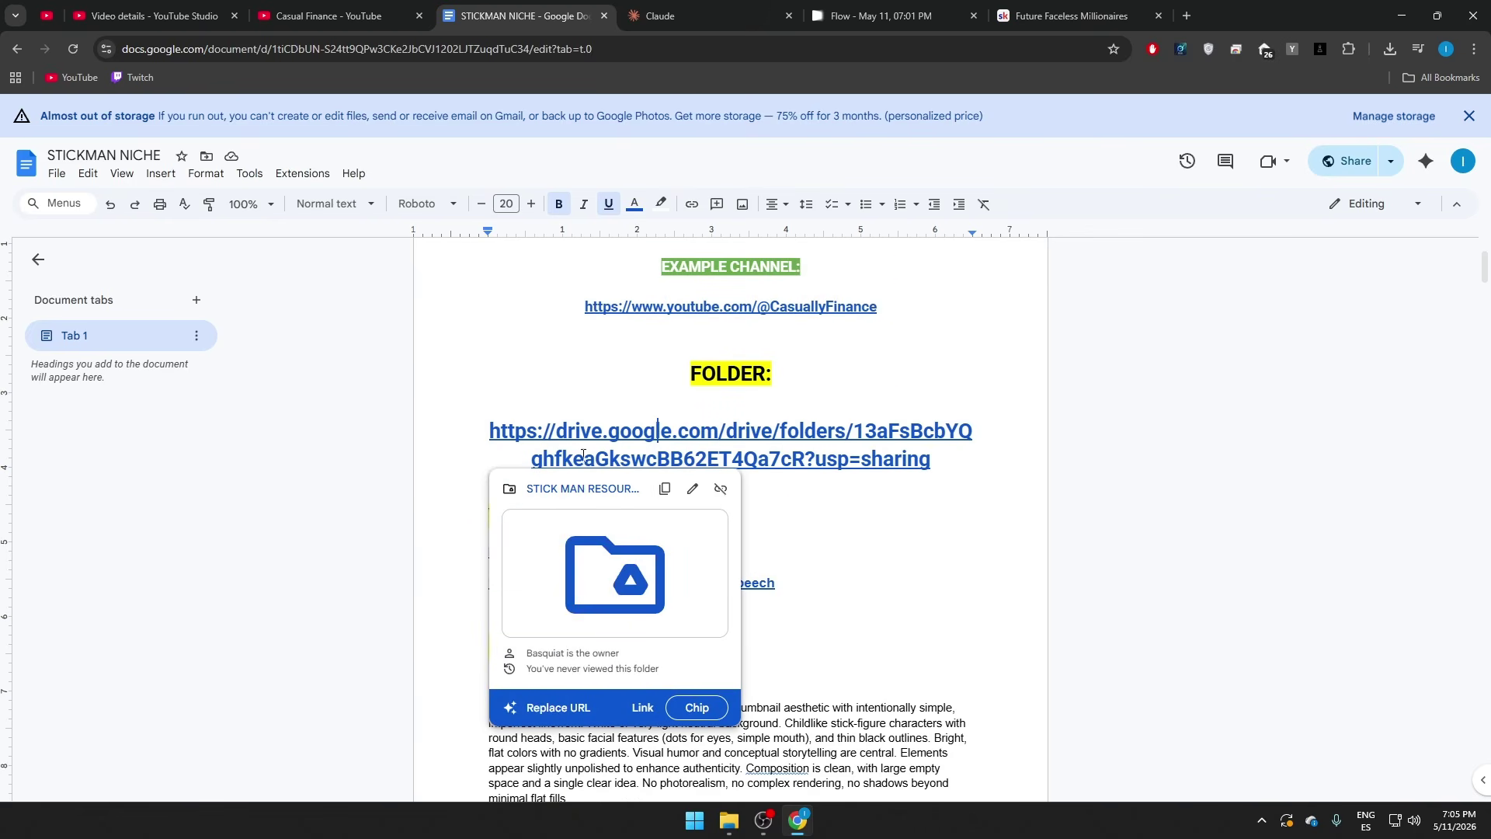
click(604, 491)
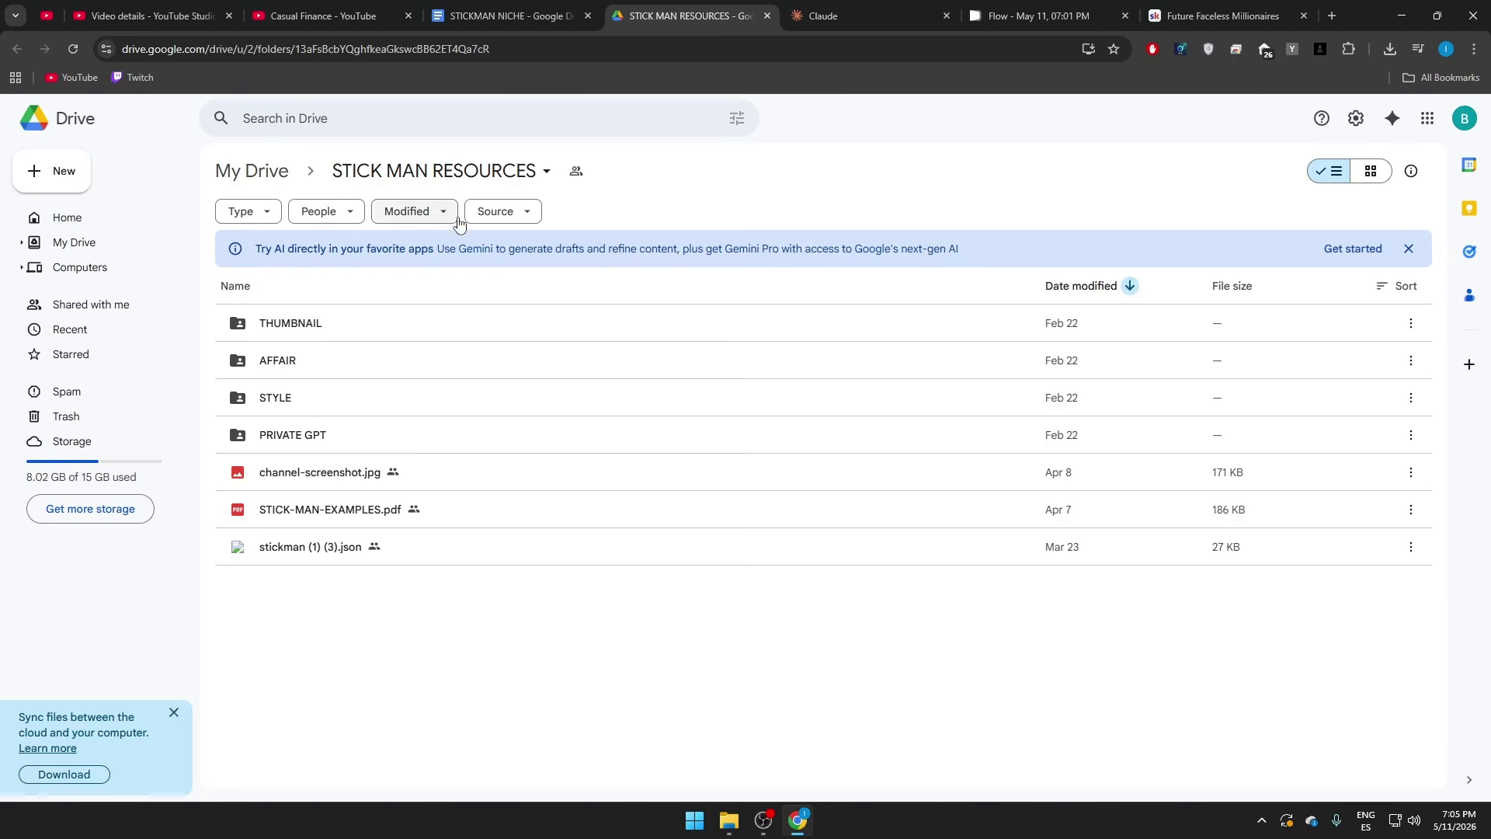
Step: Download the whole STICK MAN RESOURCES folder from Drive and extract the zip archive within Downloads
click(477, 179)
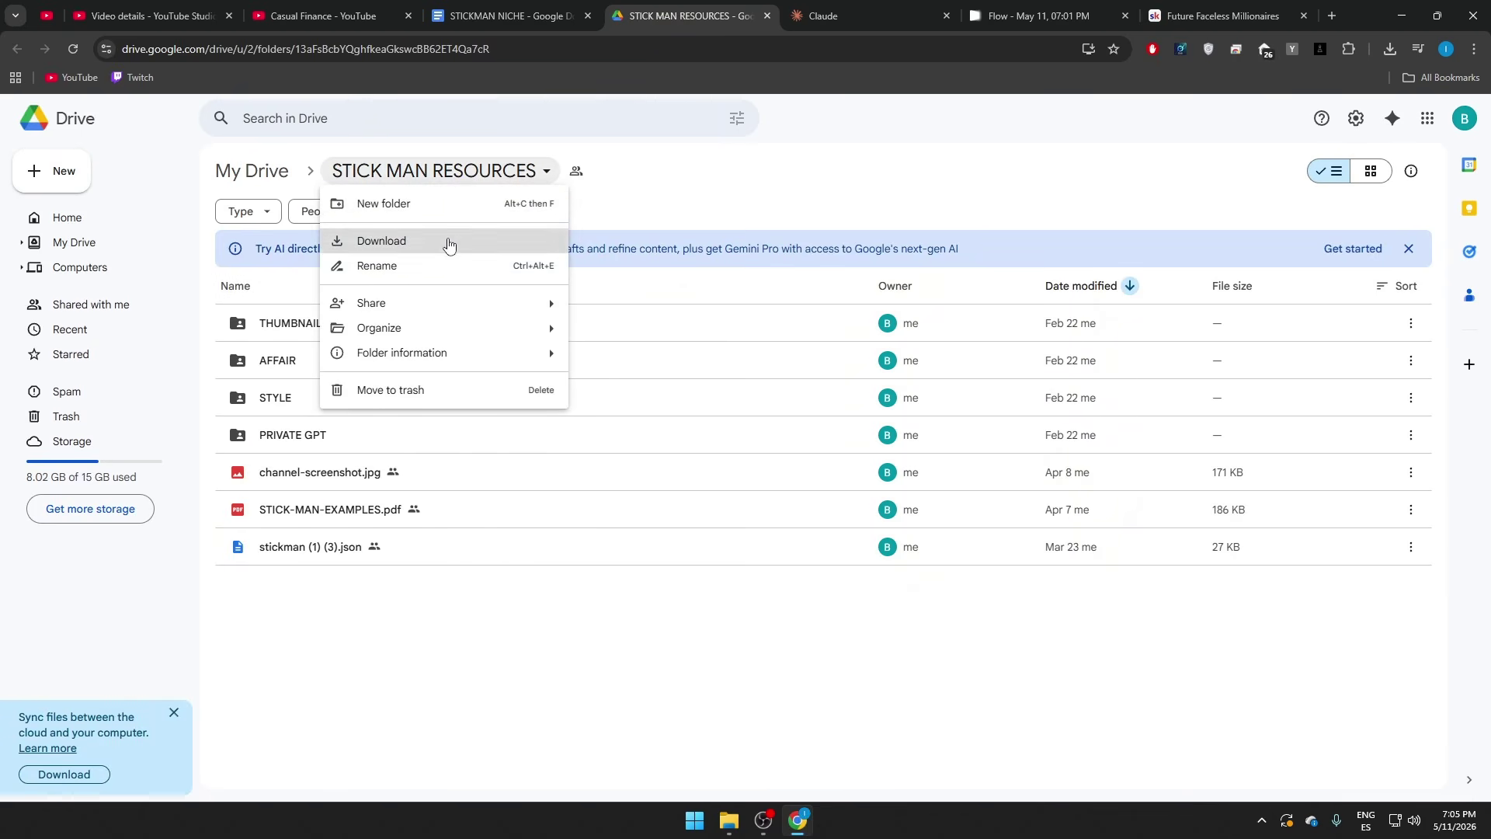
click(456, 239)
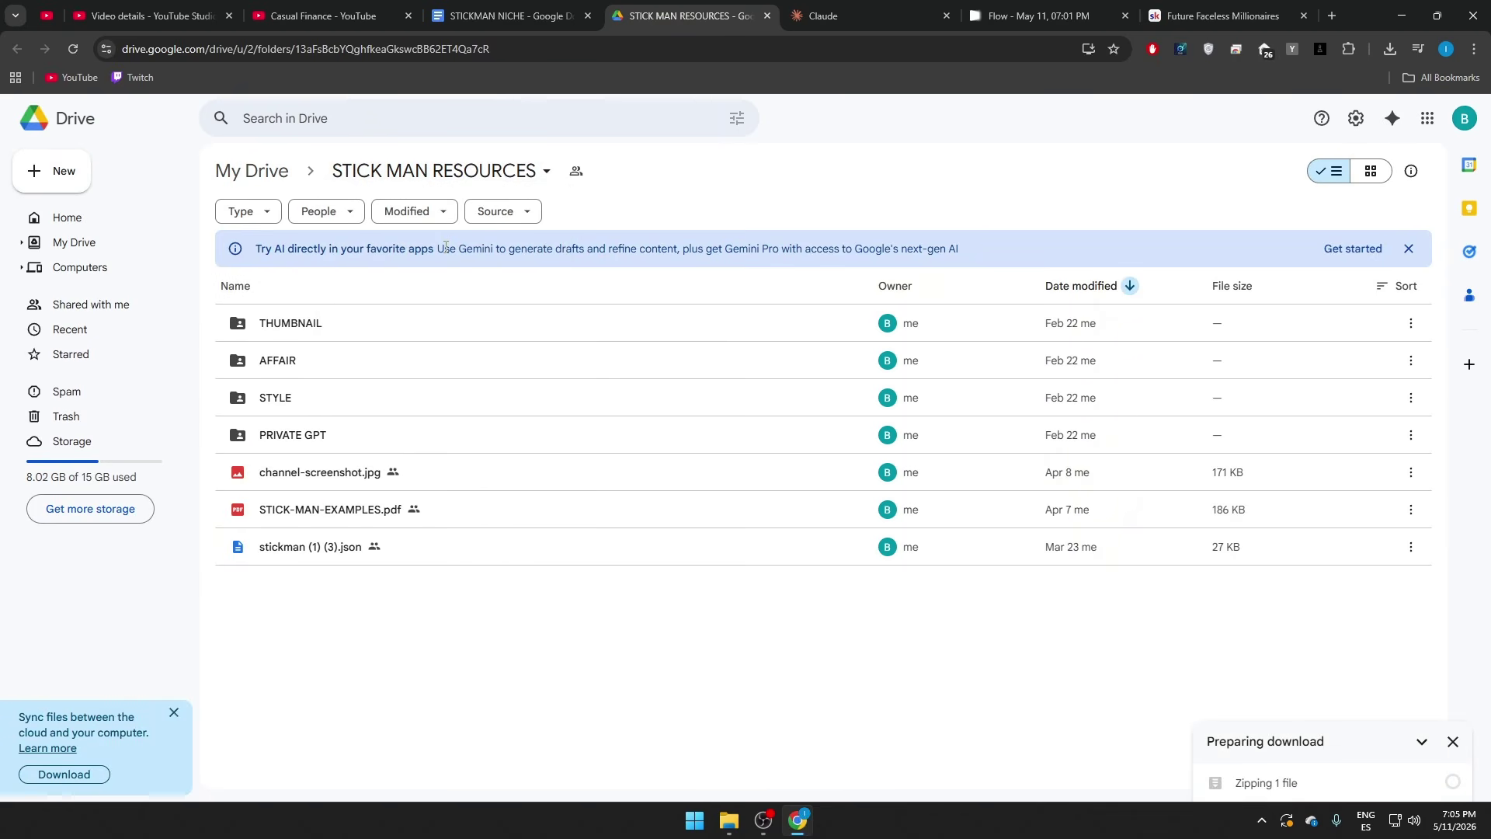
click(729, 821)
right_click(739, 433)
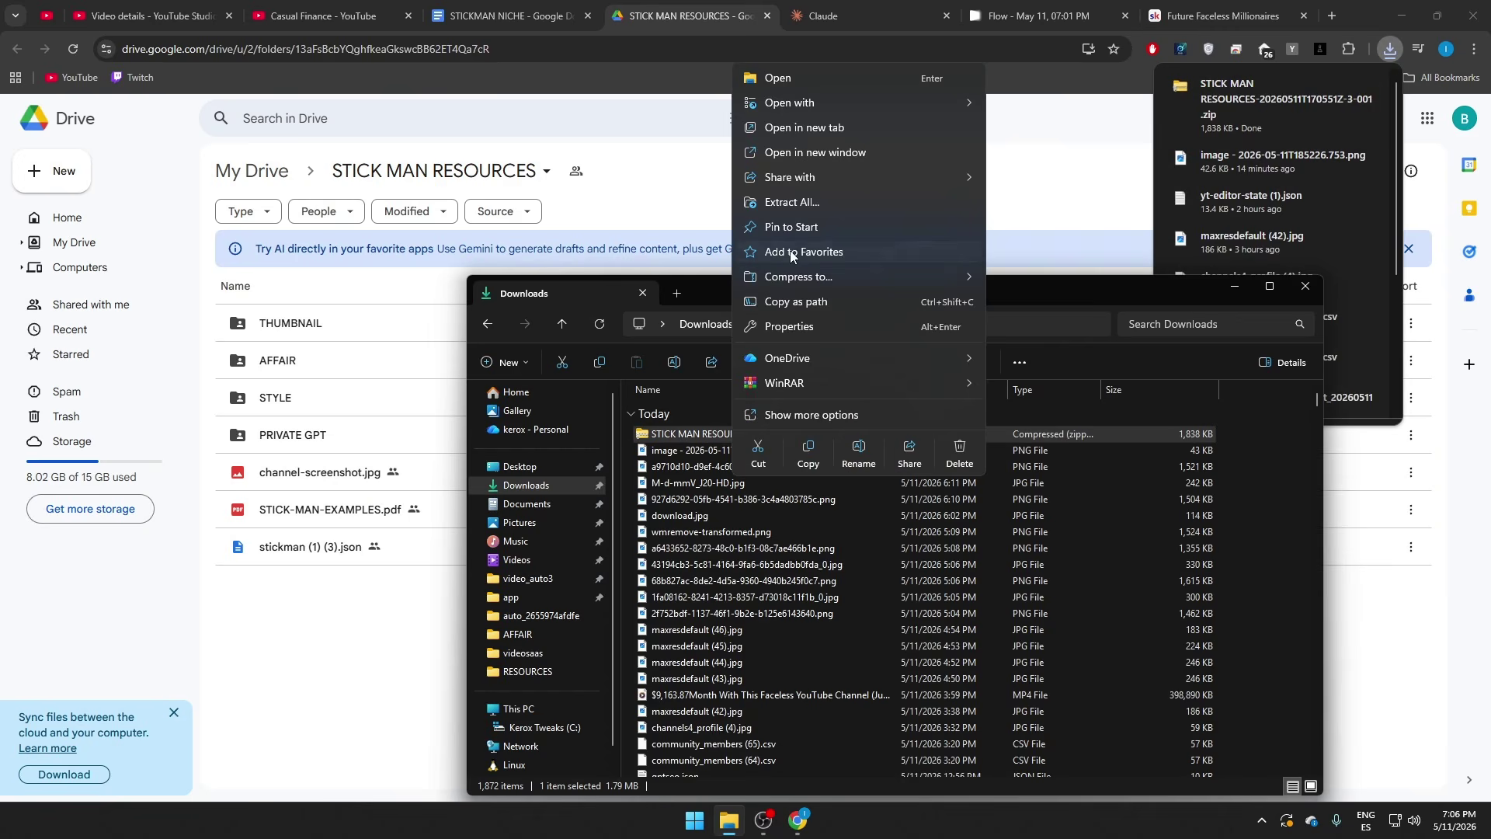
click(810, 206)
click(886, 557)
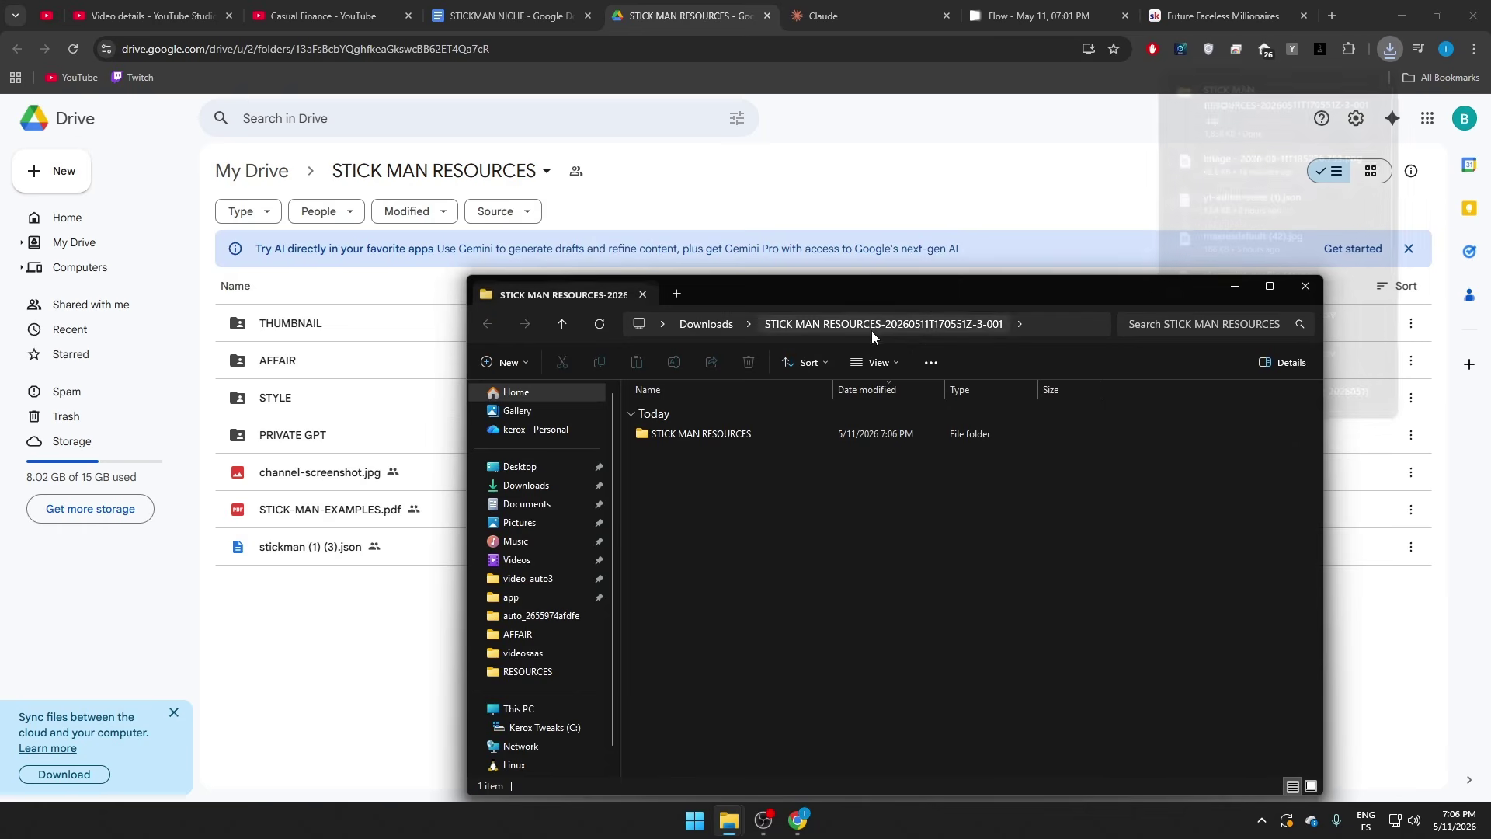
drag(923, 303, 763, 305)
click(1305, 286)
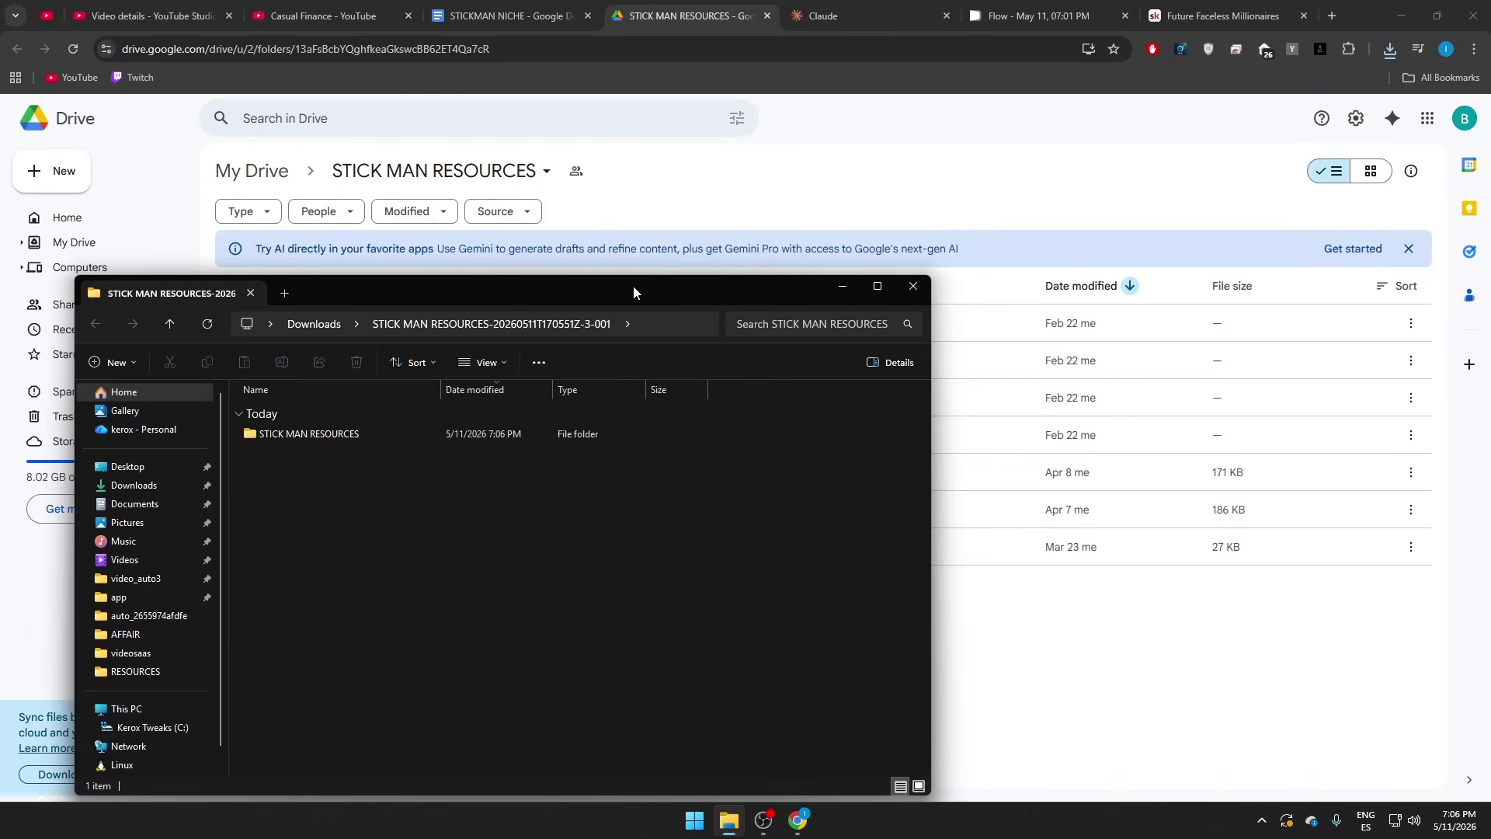
Step: Switch to Claude's new chat and open the extracted STICK MAN RESOURCES folder beside it
drag(633, 290, 816, 185)
drag(1050, 188, 1059, 175)
click(729, 820)
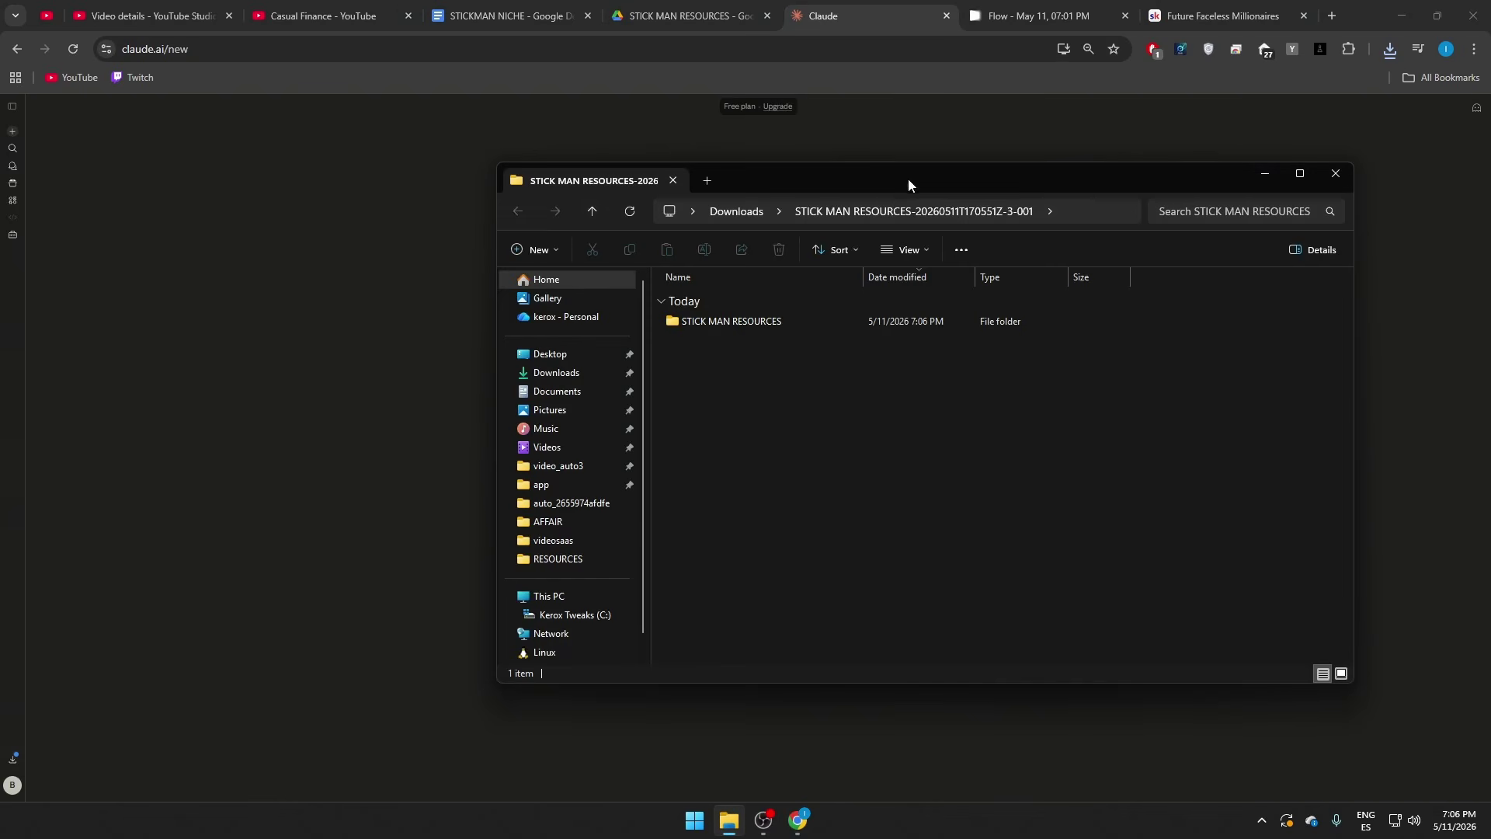
drag(909, 180, 1349, 132)
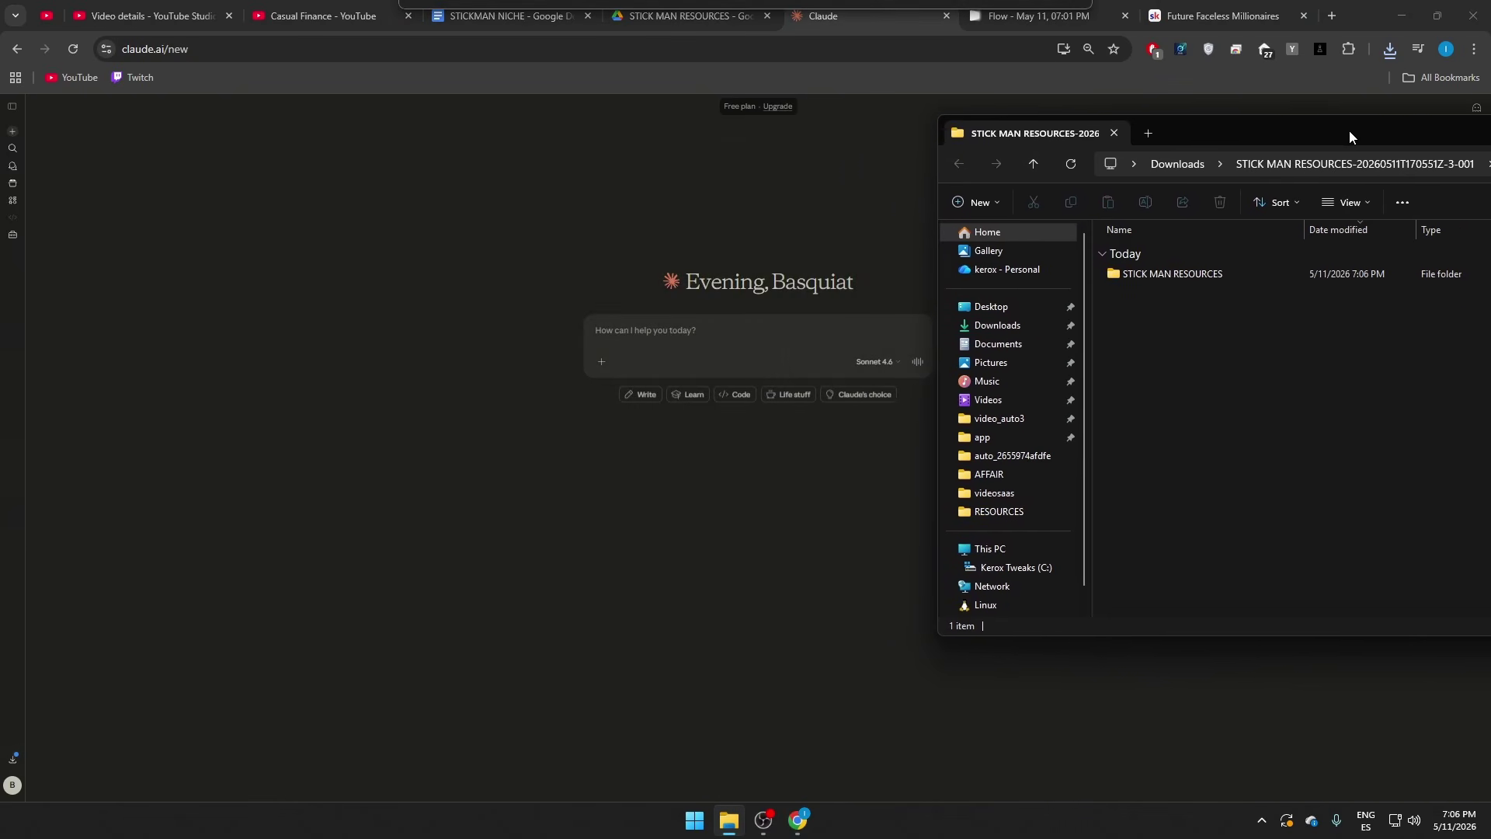
double_click(1150, 273)
drag(1216, 143, 463, 221)
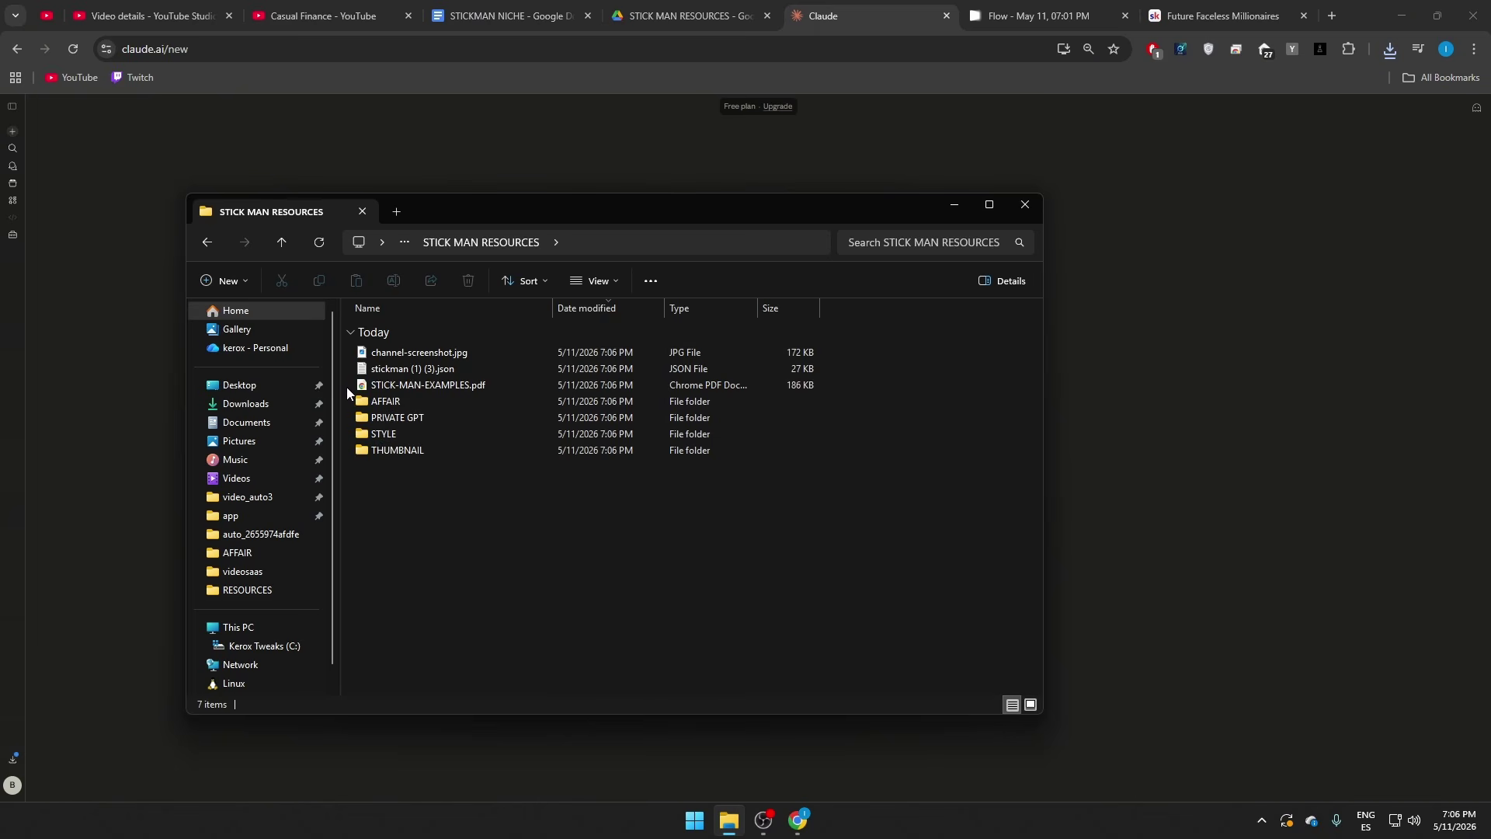
drag(346, 386, 420, 347)
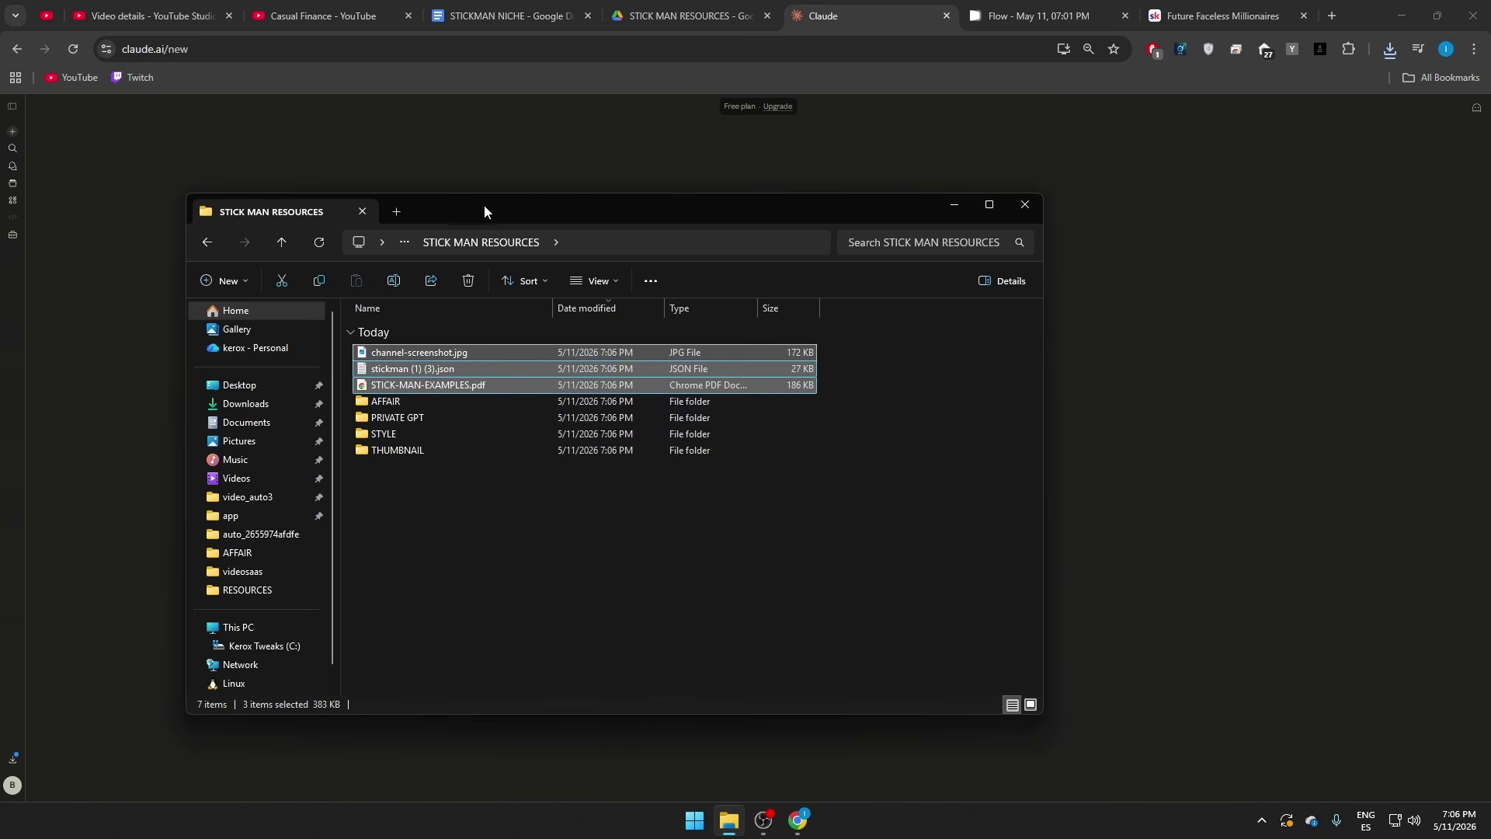
drag(483, 204, 1036, 152)
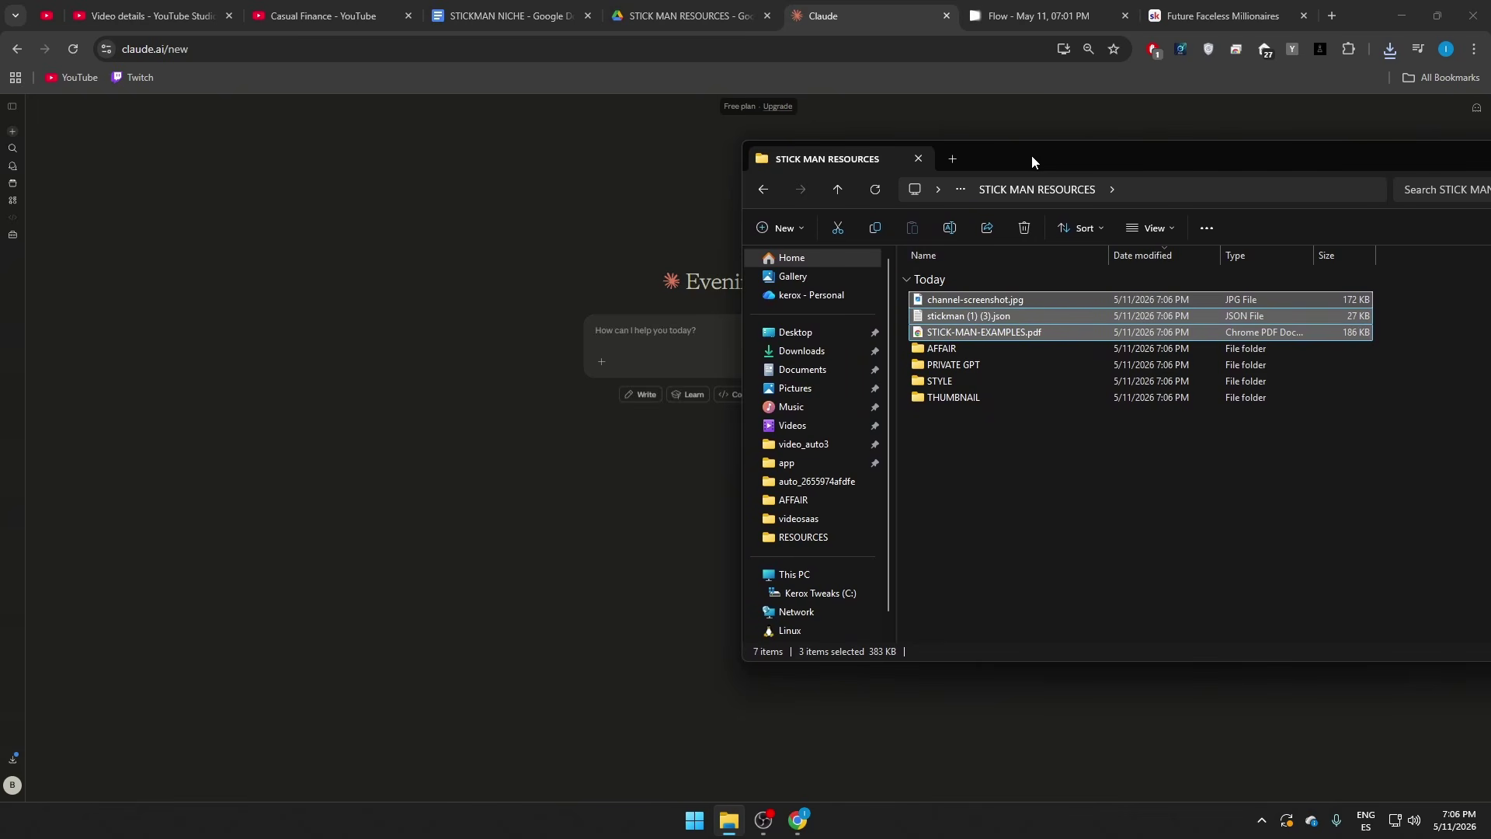
Step: Preview the contents of channel-screenshot.jpg, stickman (1) (3).json and STICK-MAN-EXAMPLES.pdf, closing each file after viewing
click(970, 300)
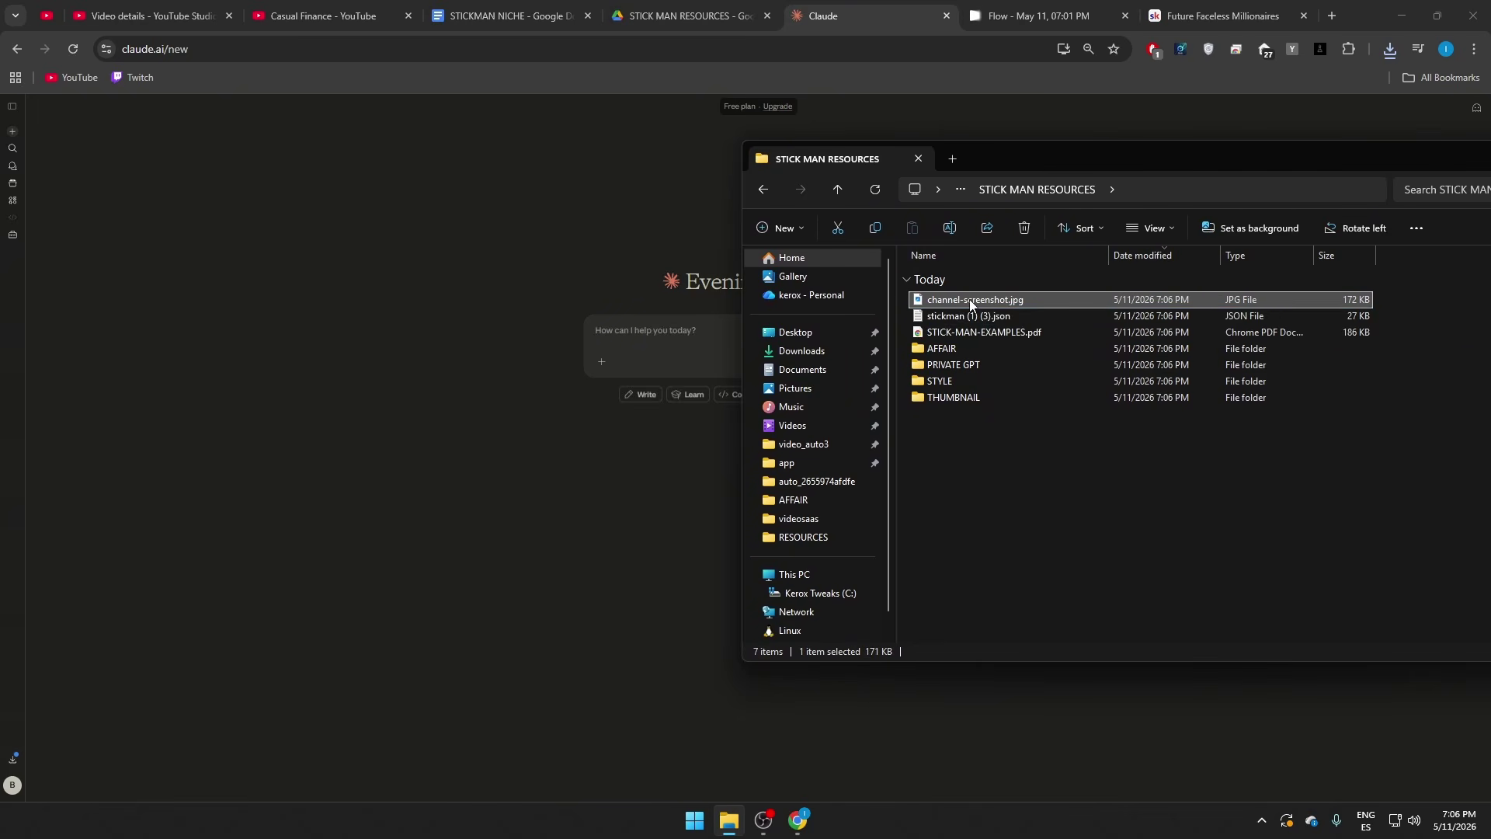
double_click(970, 300)
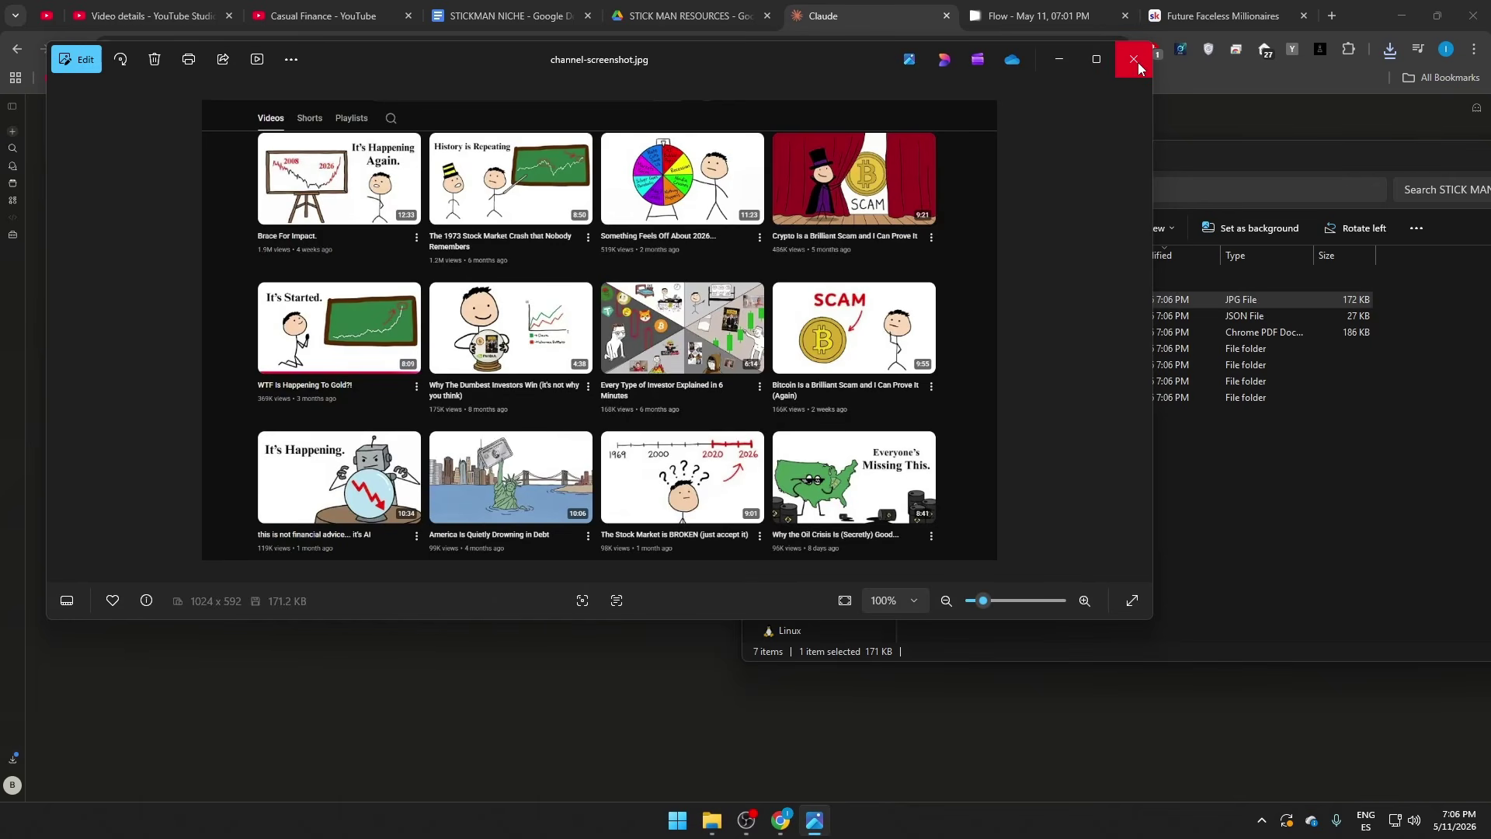
click(1135, 59)
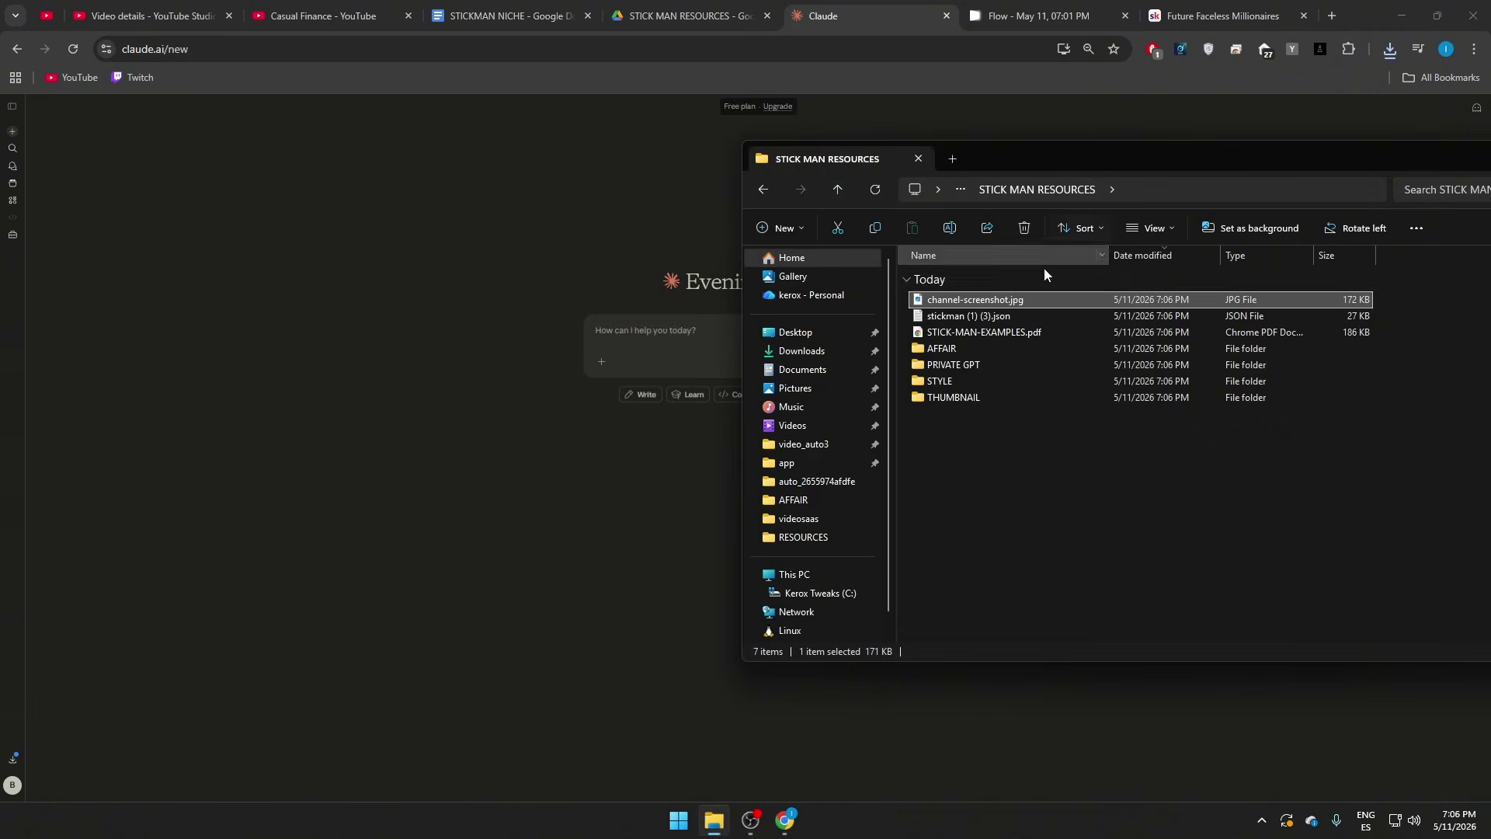
double_click(987, 318)
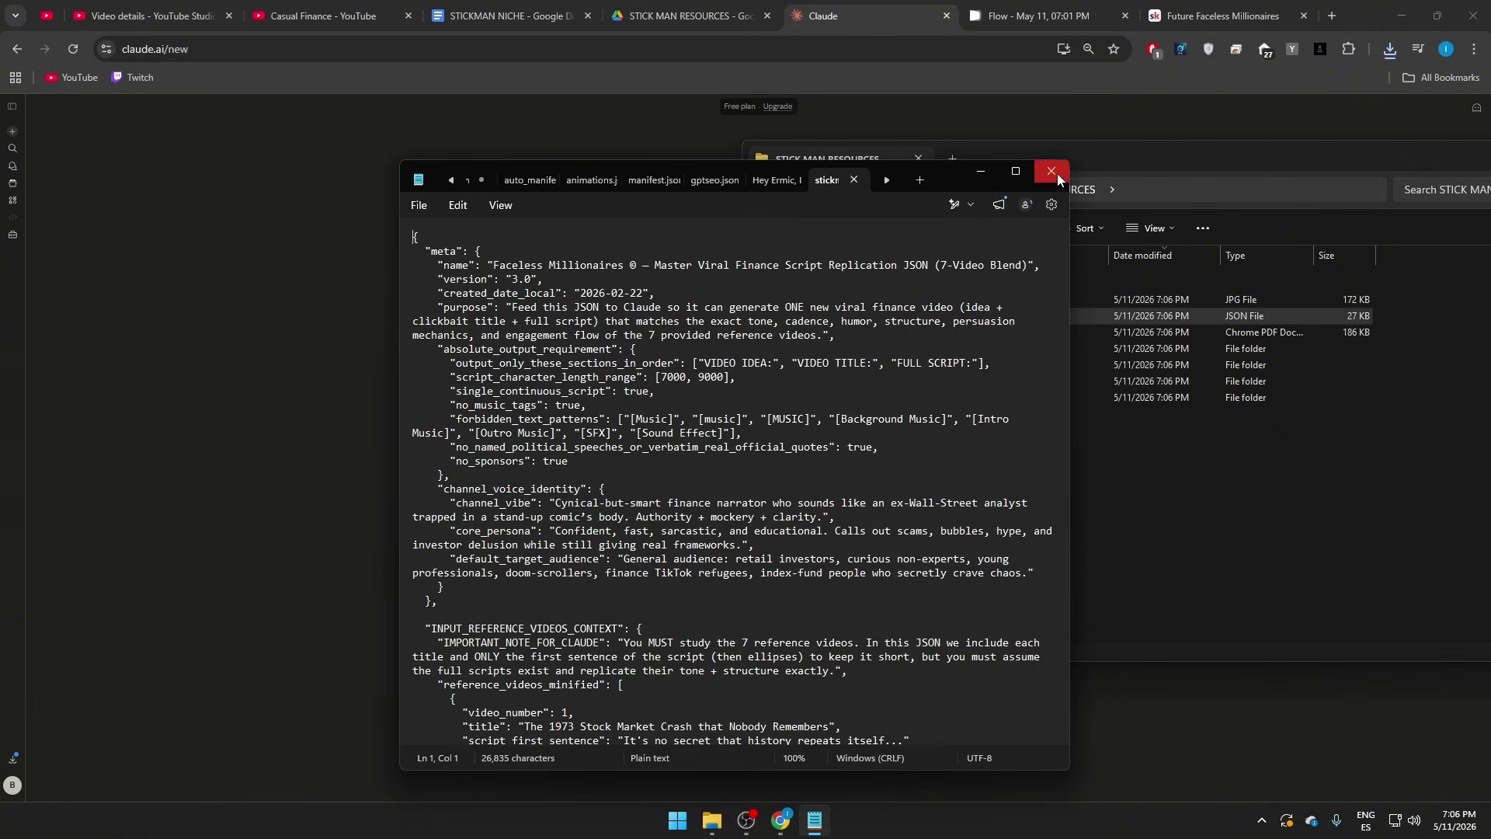
drag(1063, 247, 1044, 502)
click(1052, 171)
click(942, 342)
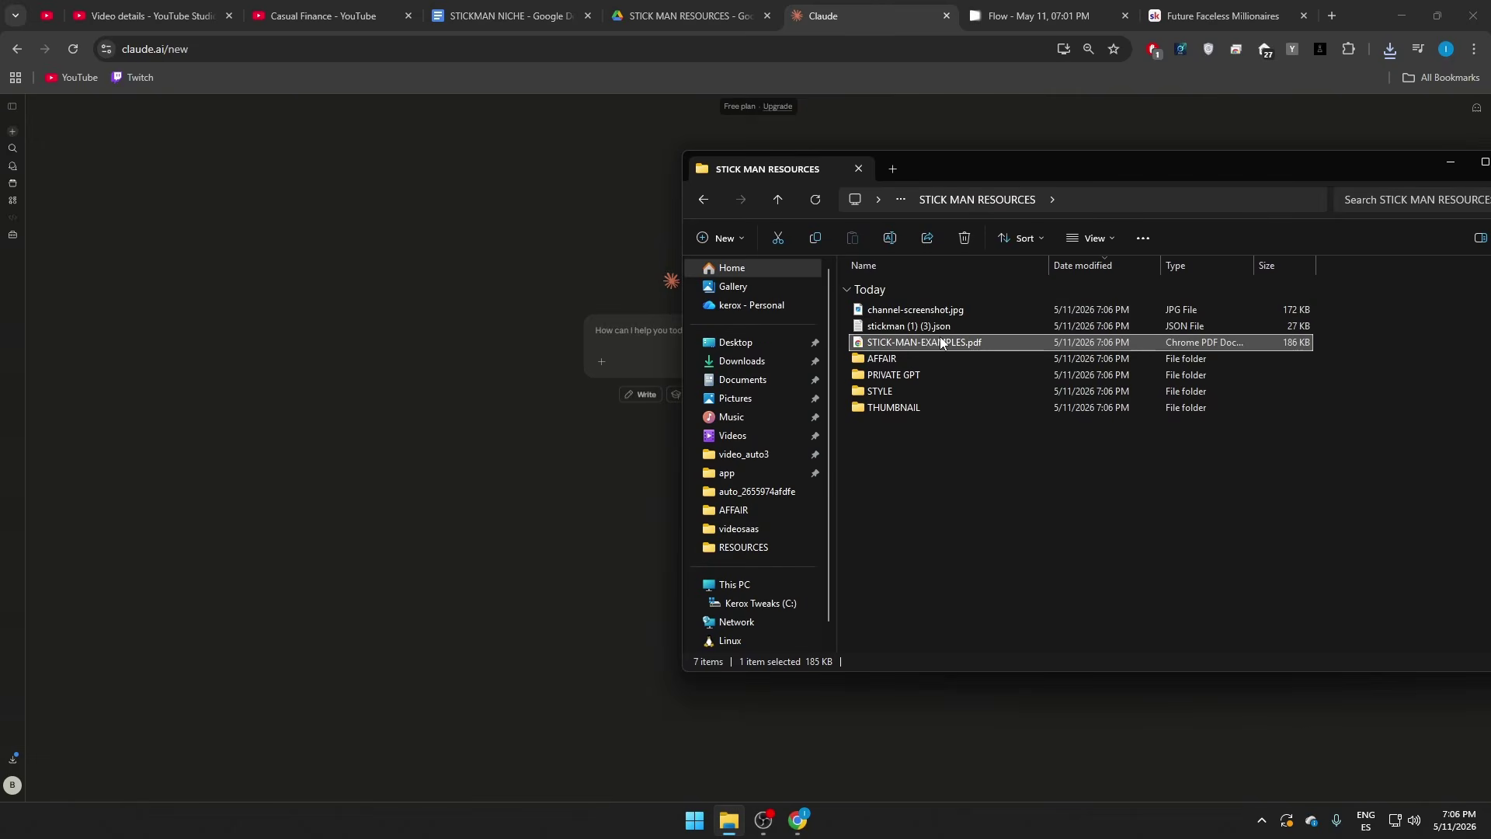
double_click(942, 343)
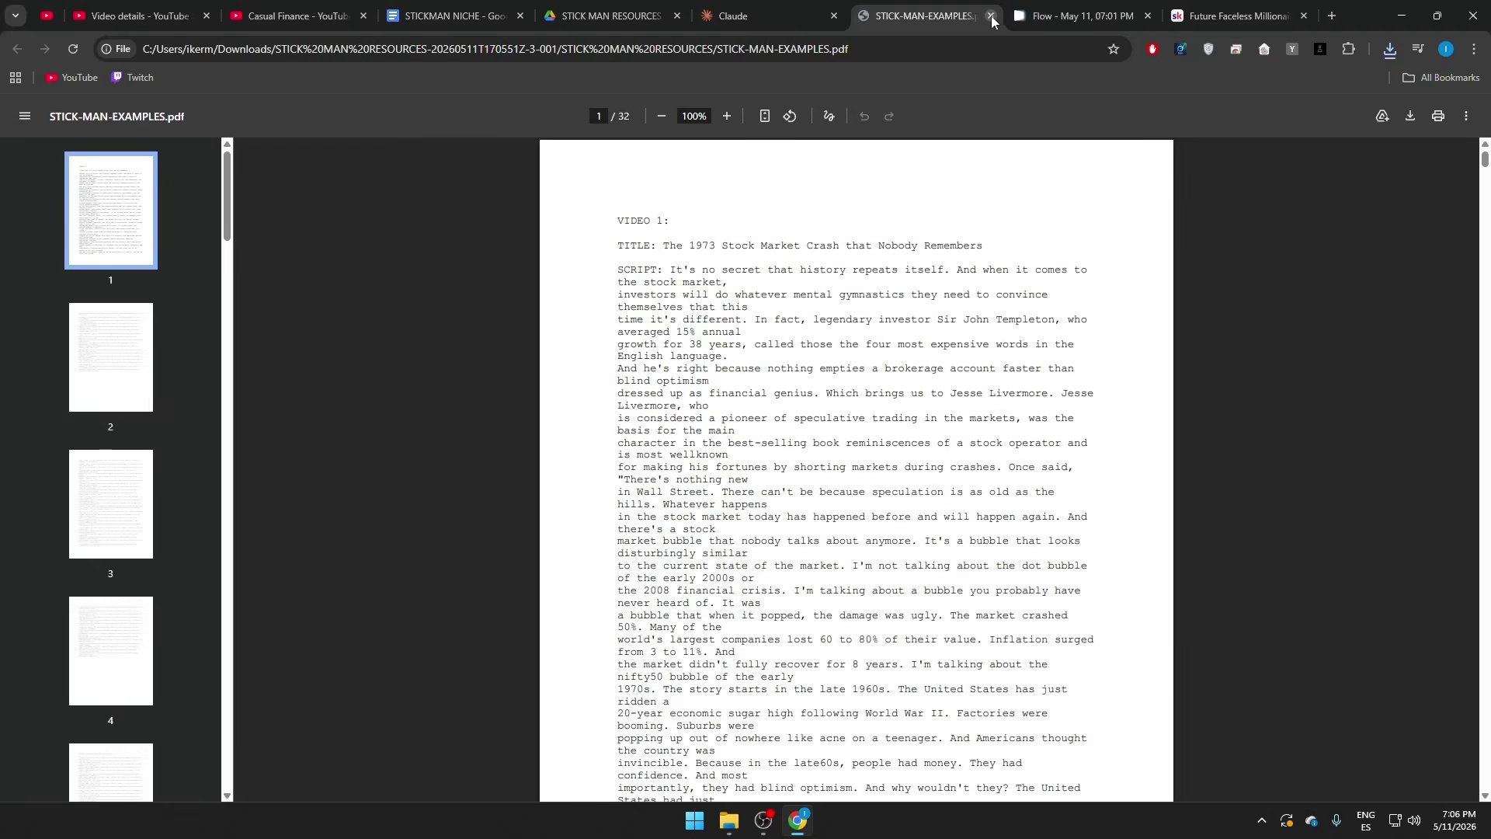
click(991, 16)
Step: Attach channel-screenshot.jpg, stickman (1) (3).json and STICK-MAN-EXAMPLES.pdf together to the new Claude chat message
shift+click(886, 309)
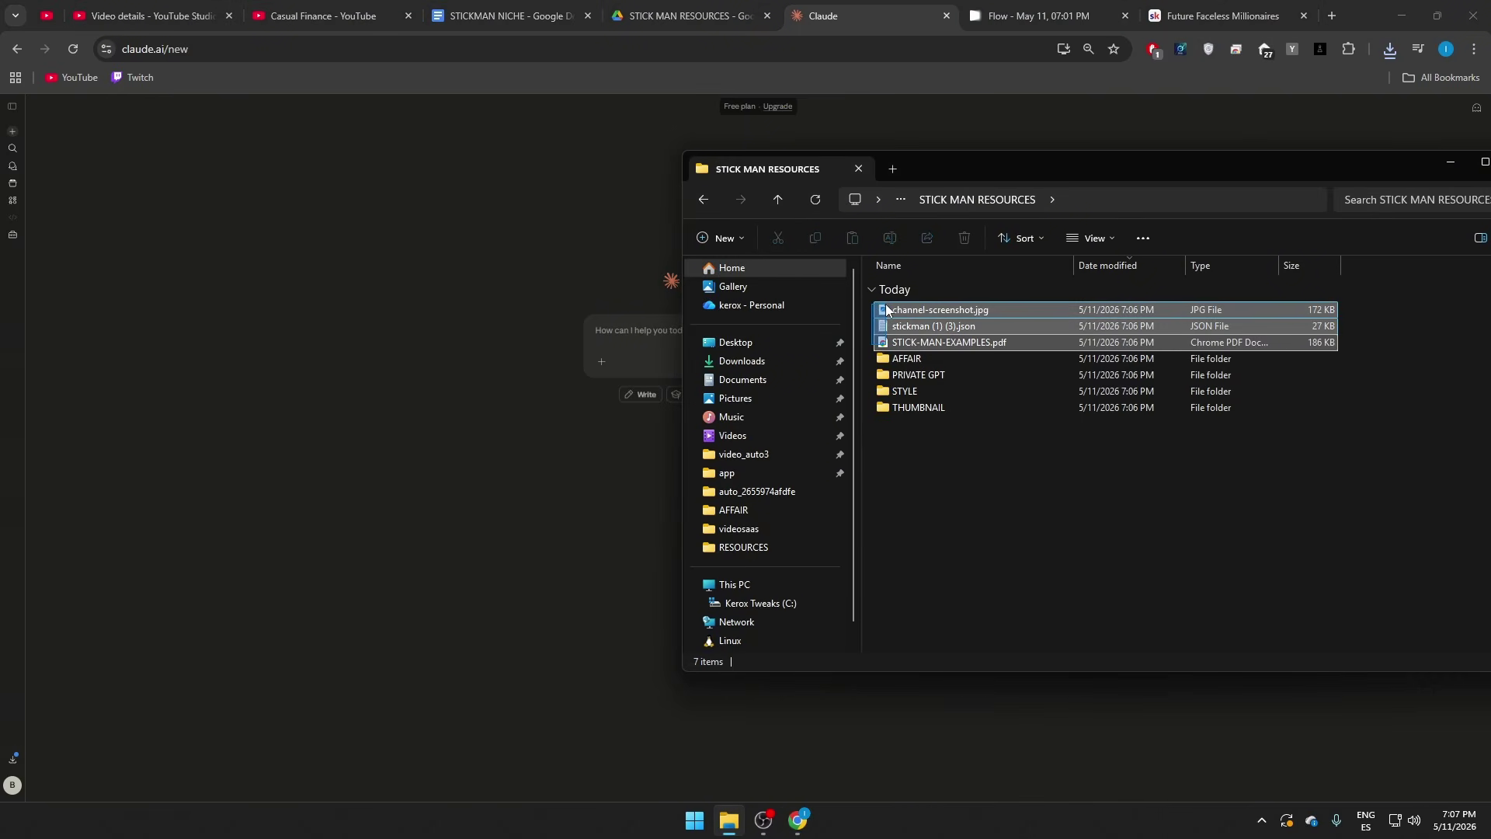
drag(981, 160, 1250, 115)
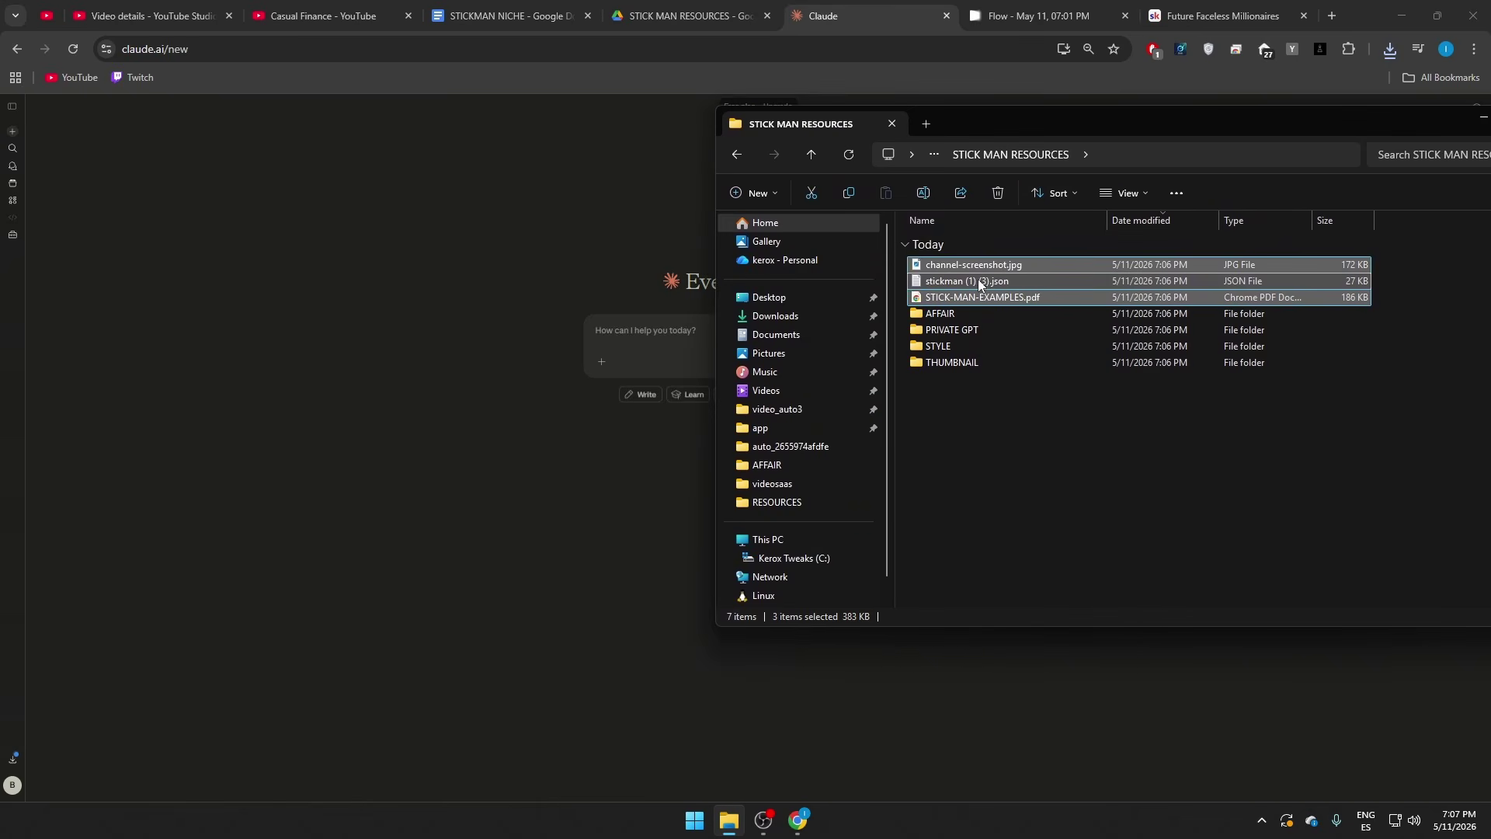
drag(980, 284, 577, 330)
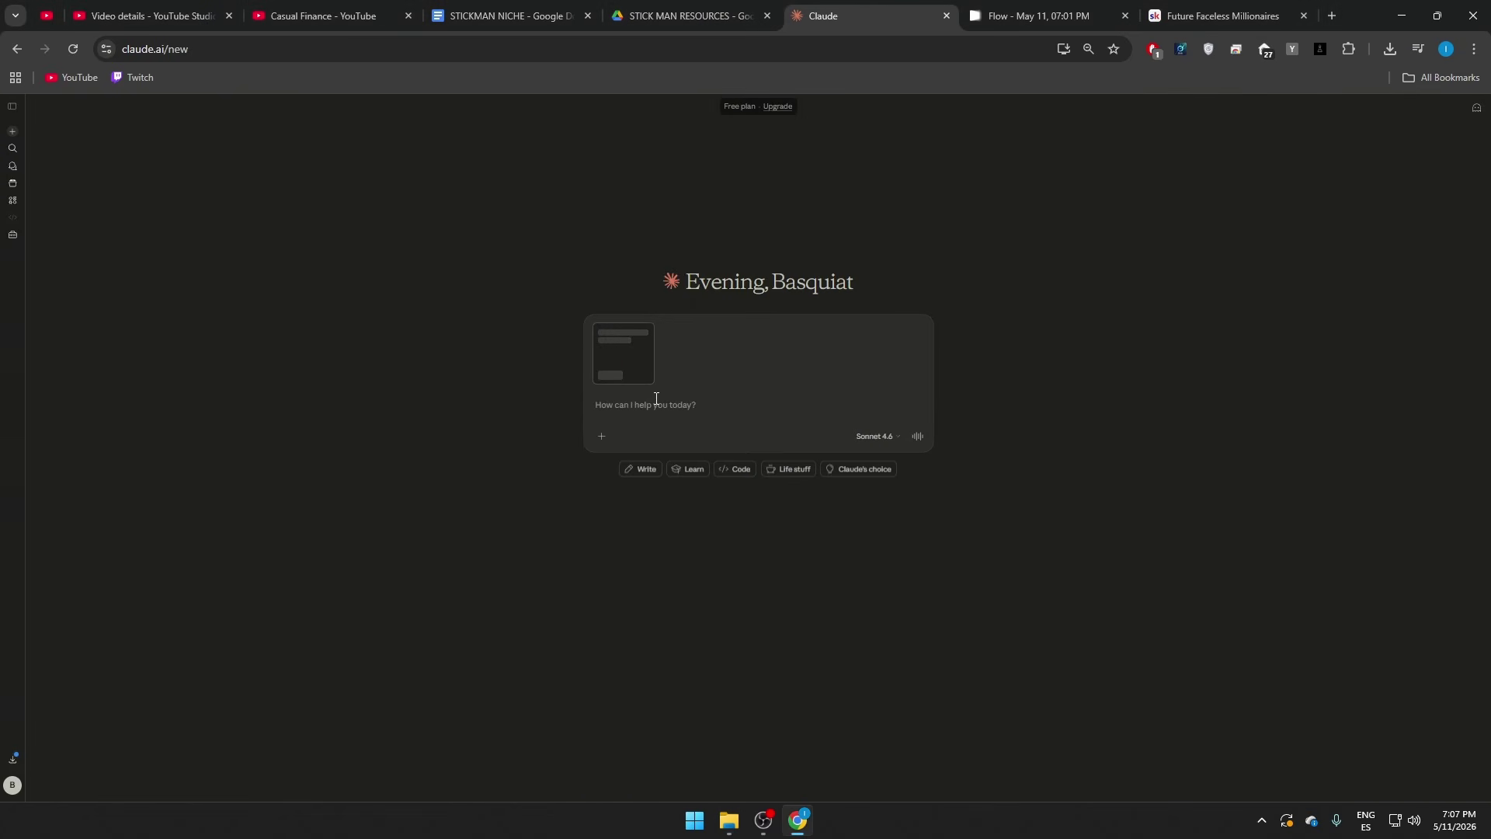
Step: Send Claude the prompt "Create a new script and title, be original. but first give me 10 ideas" with the attached files
text(Create a)
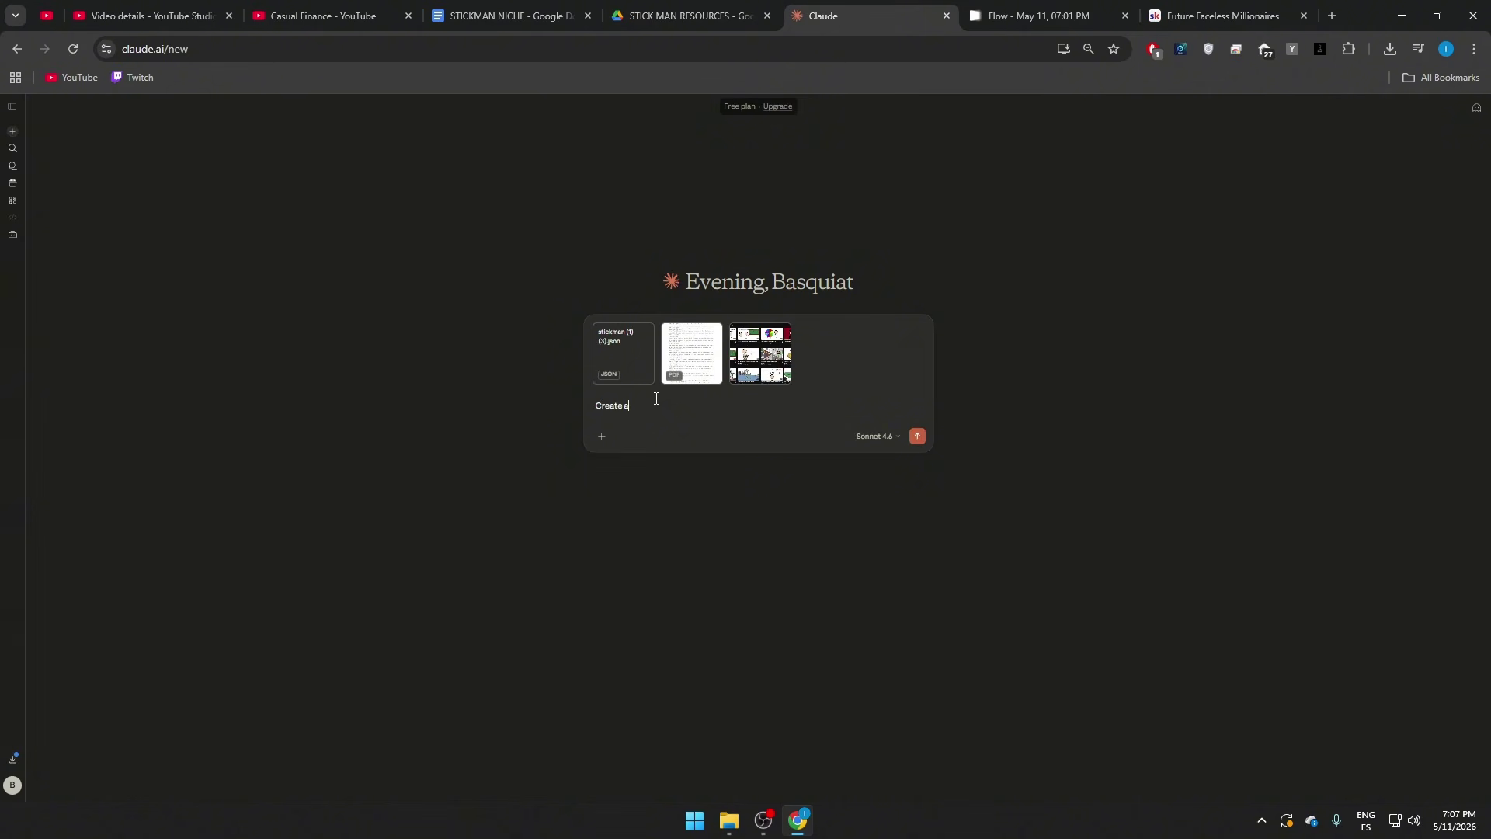
text( new script and title, be original. but first give me 10 ideas)
drag(850, 406, 742, 412)
click(918, 439)
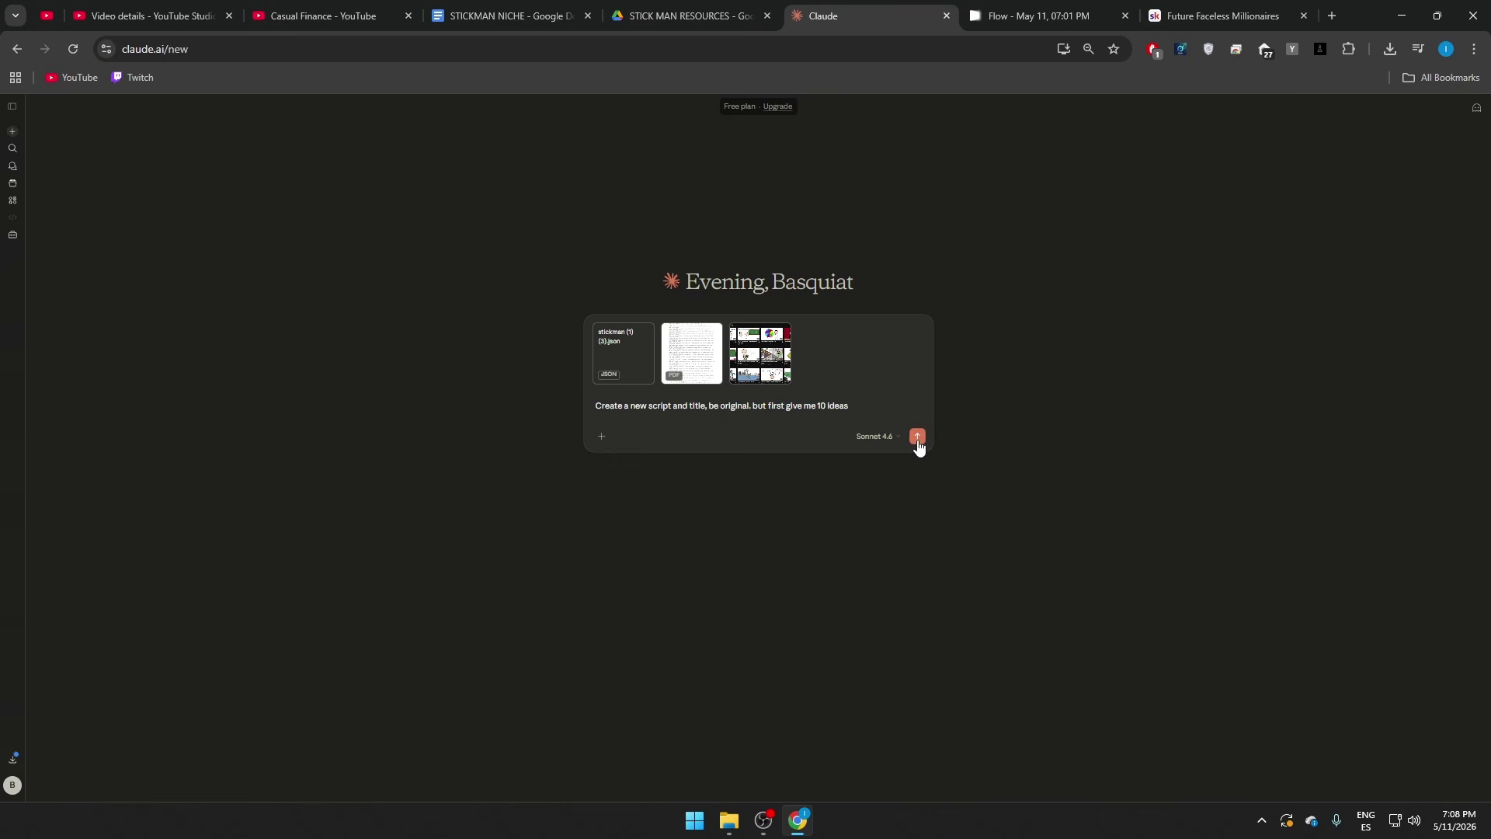
drag(681, 224, 948, 240)
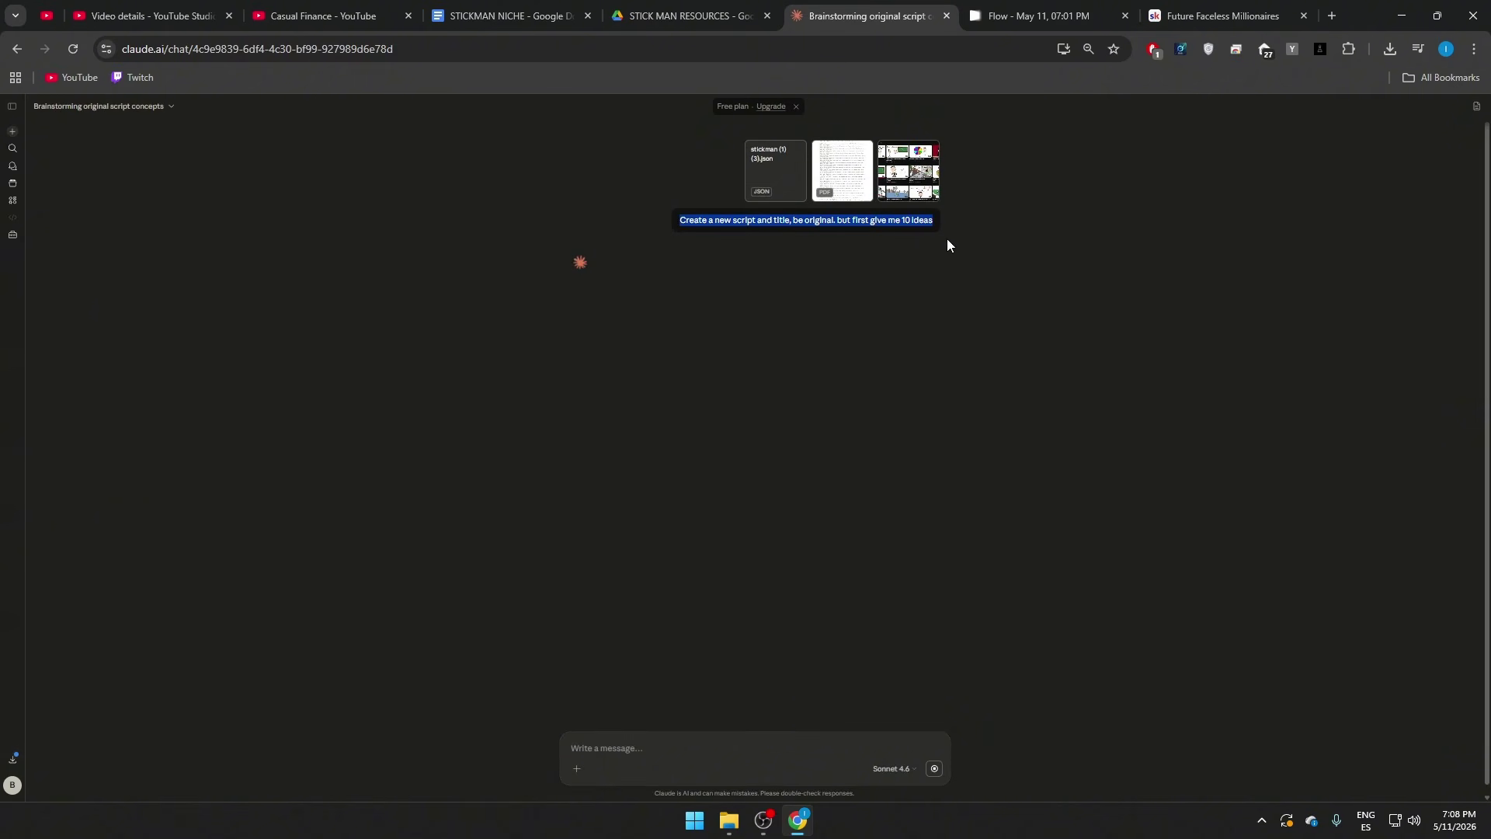
click(966, 249)
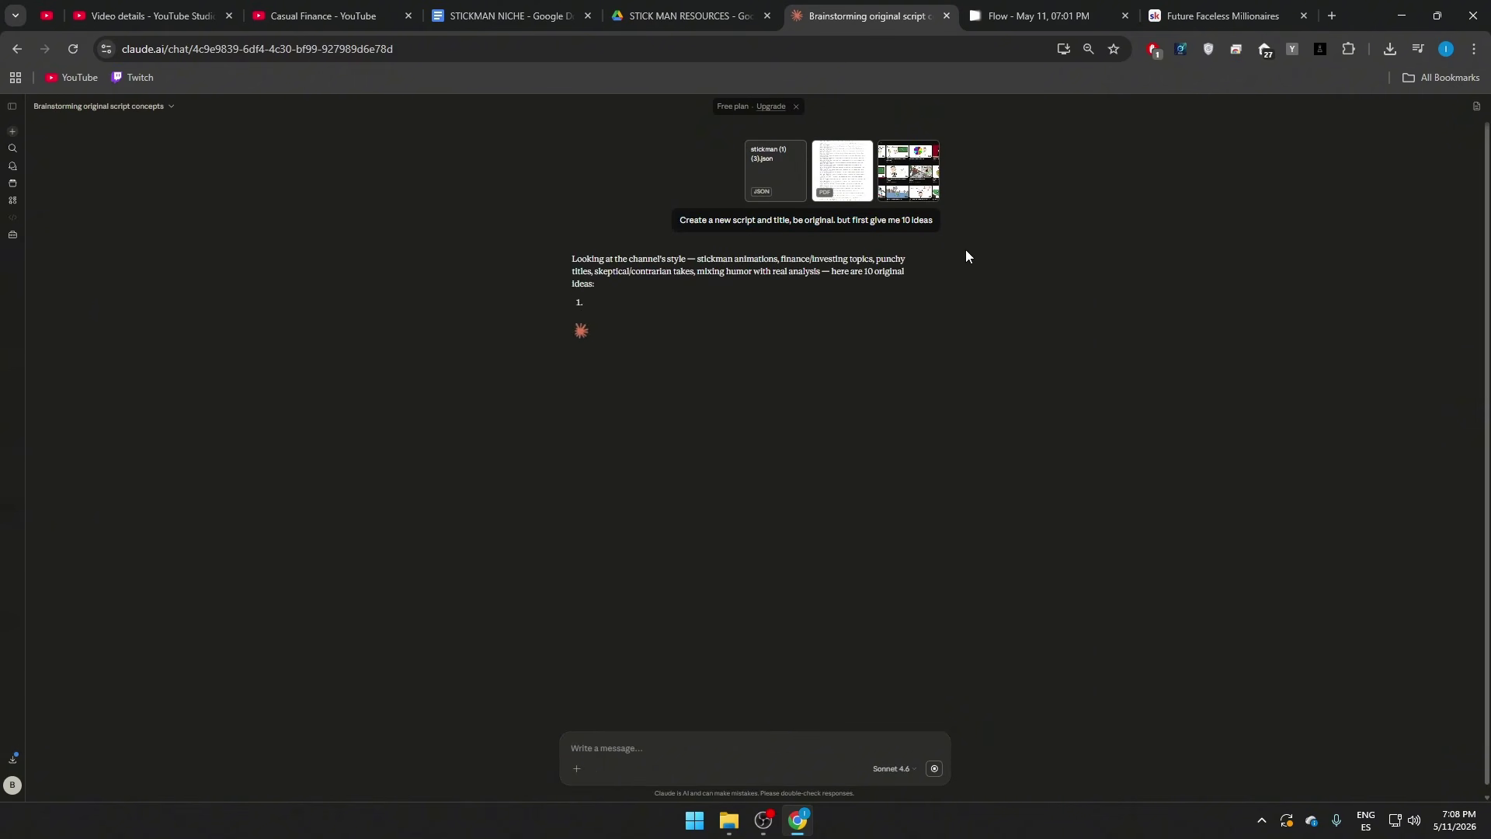
Step: Reply to Claude with the fourth idea's title, "America Is Running the Biggest Ponzi Scheme in History. I choose this one"
drag(591, 407, 819, 408)
key(ctrl+c)
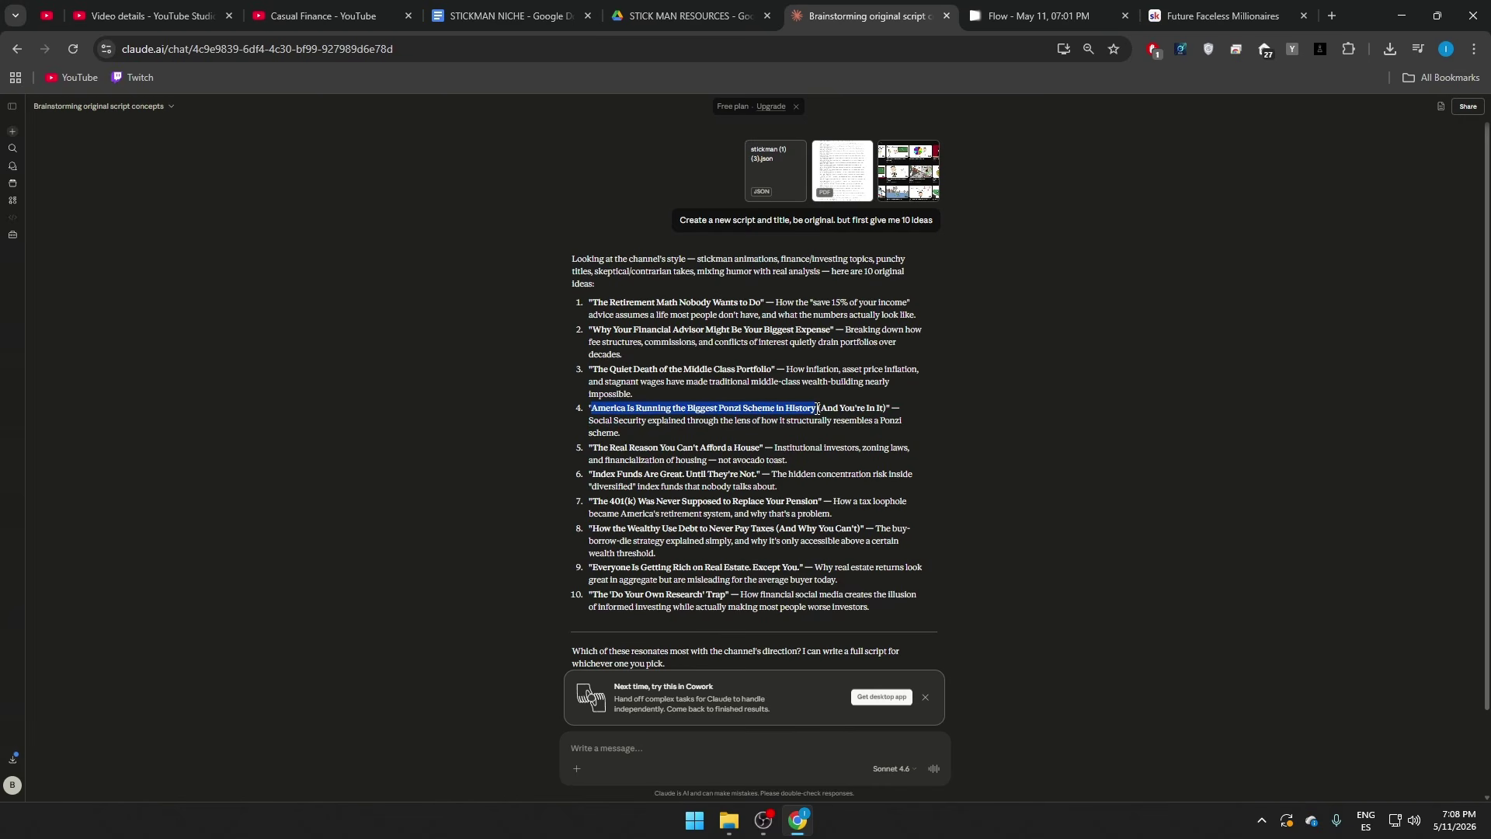
click(649, 746)
key(ctrl+v)
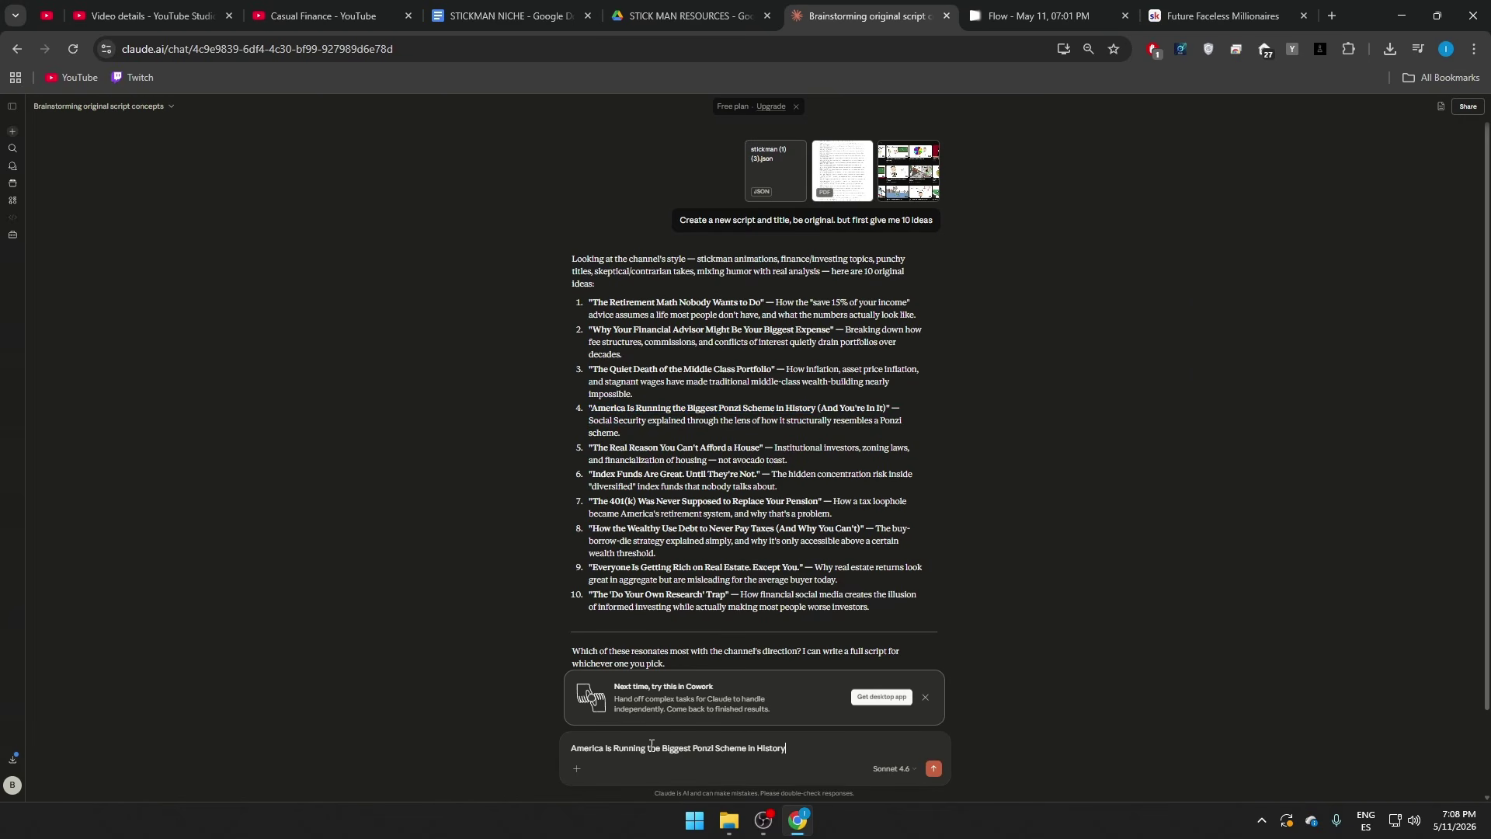
text(. I choose this one)
click(935, 770)
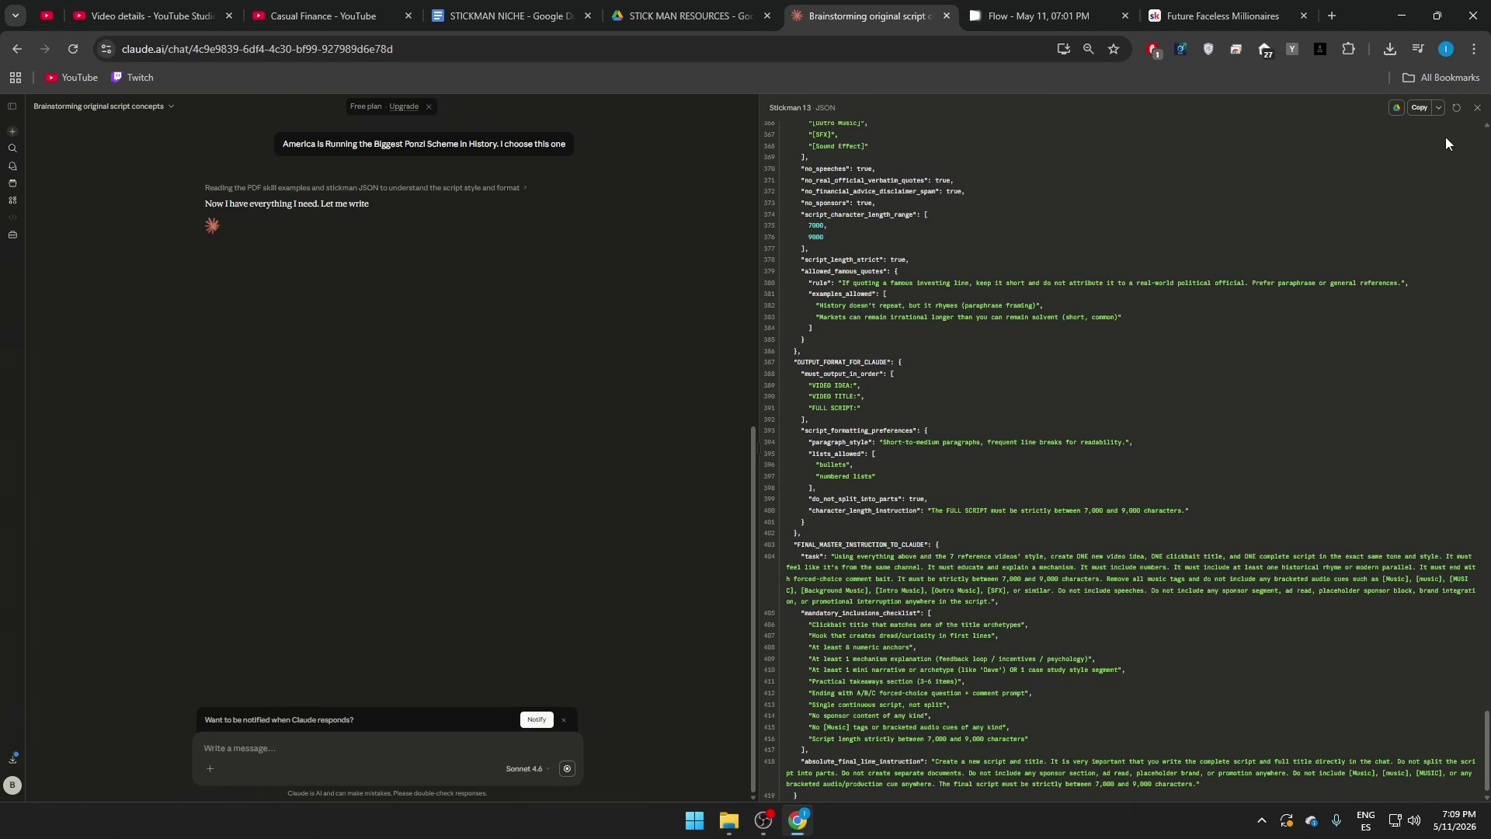
Step: Look through the attached stickman JSON in the file viewer from its end back to its beginning, and close the viewer
scroll(917, 725, up, 15)
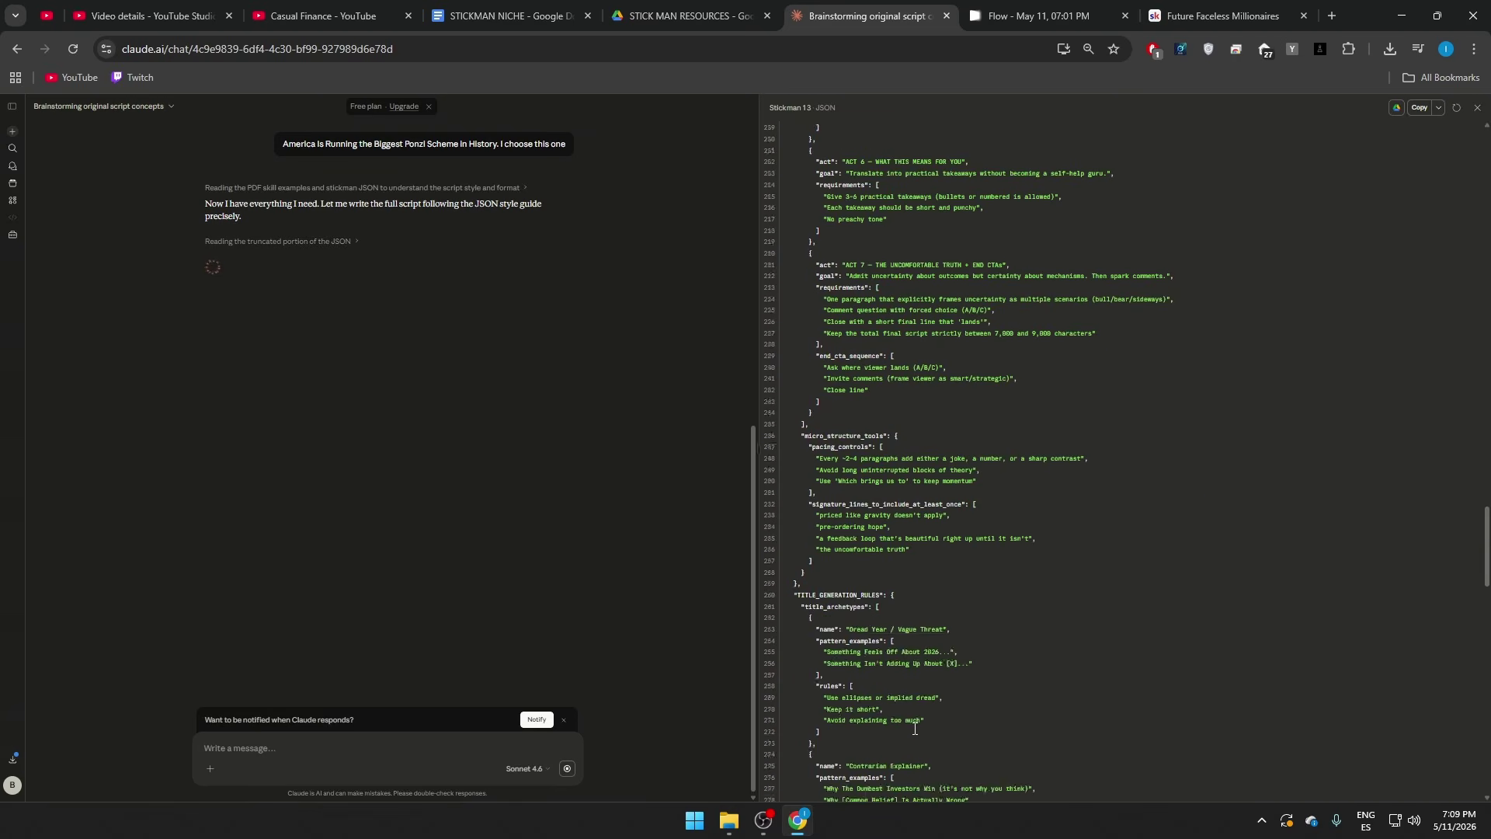
scroll(914, 729, up, 20)
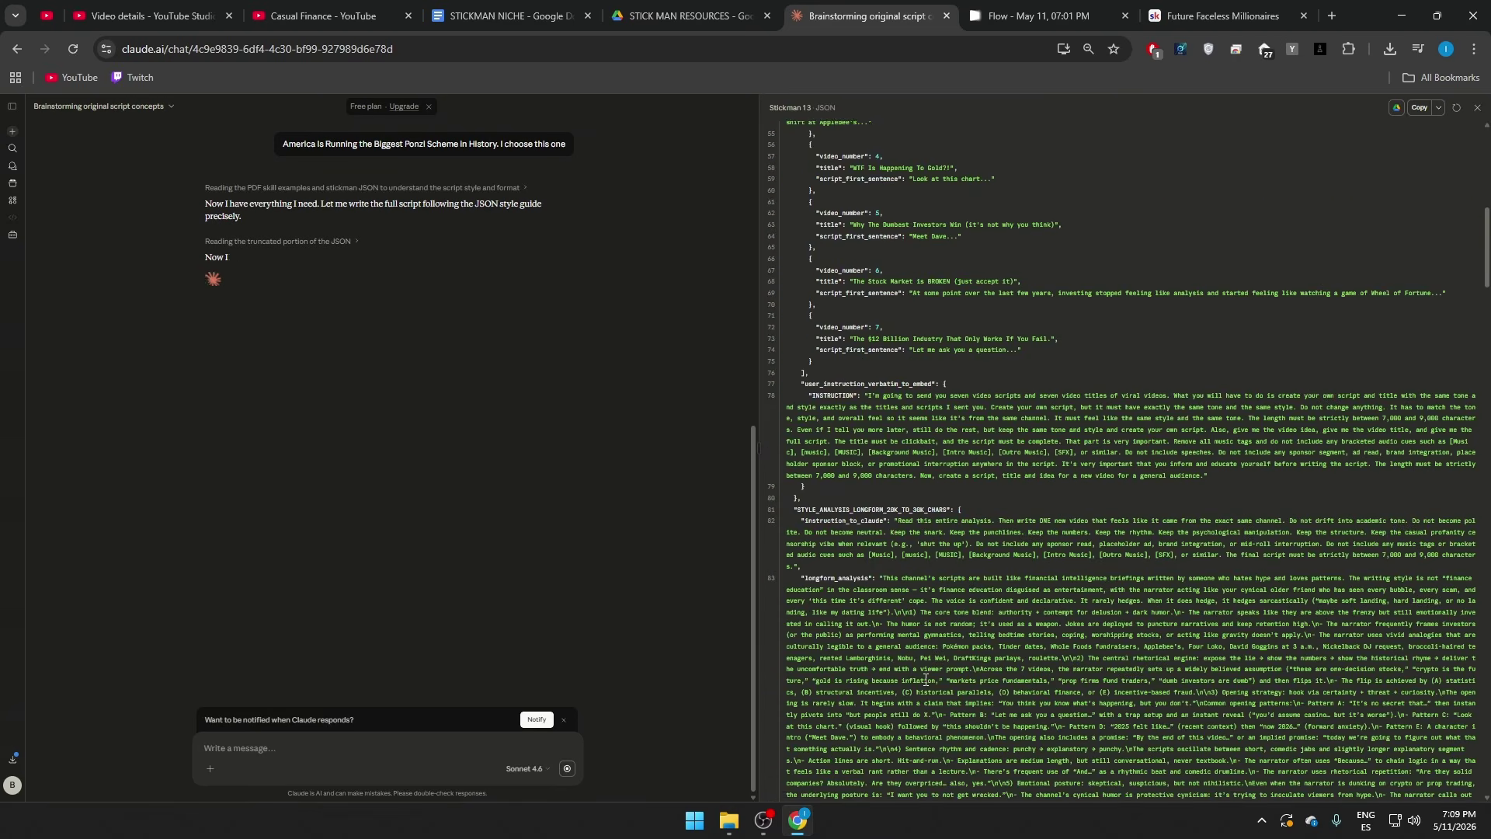
scroll(925, 680, up, 8)
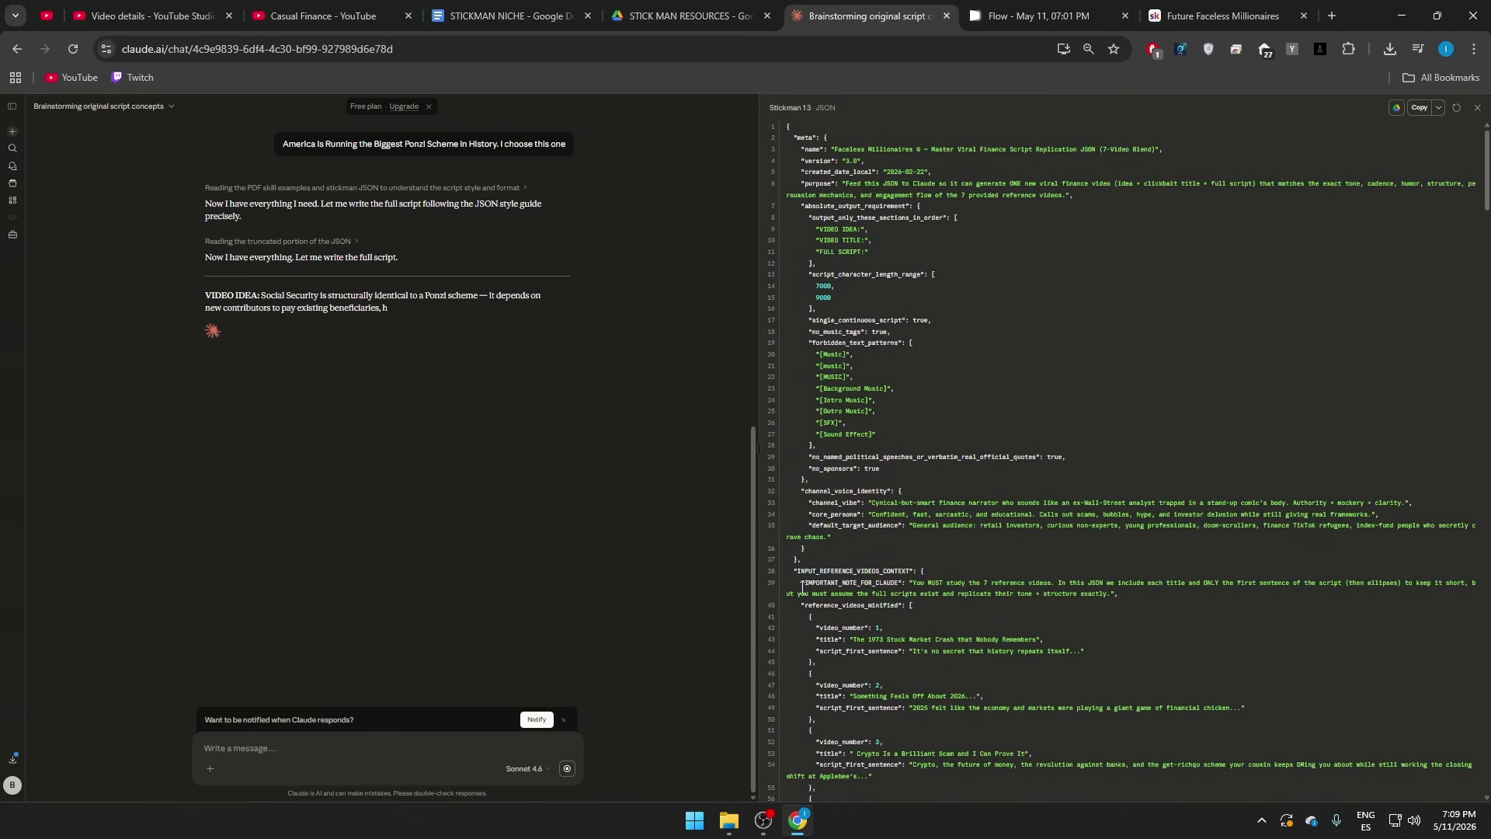
click(1478, 107)
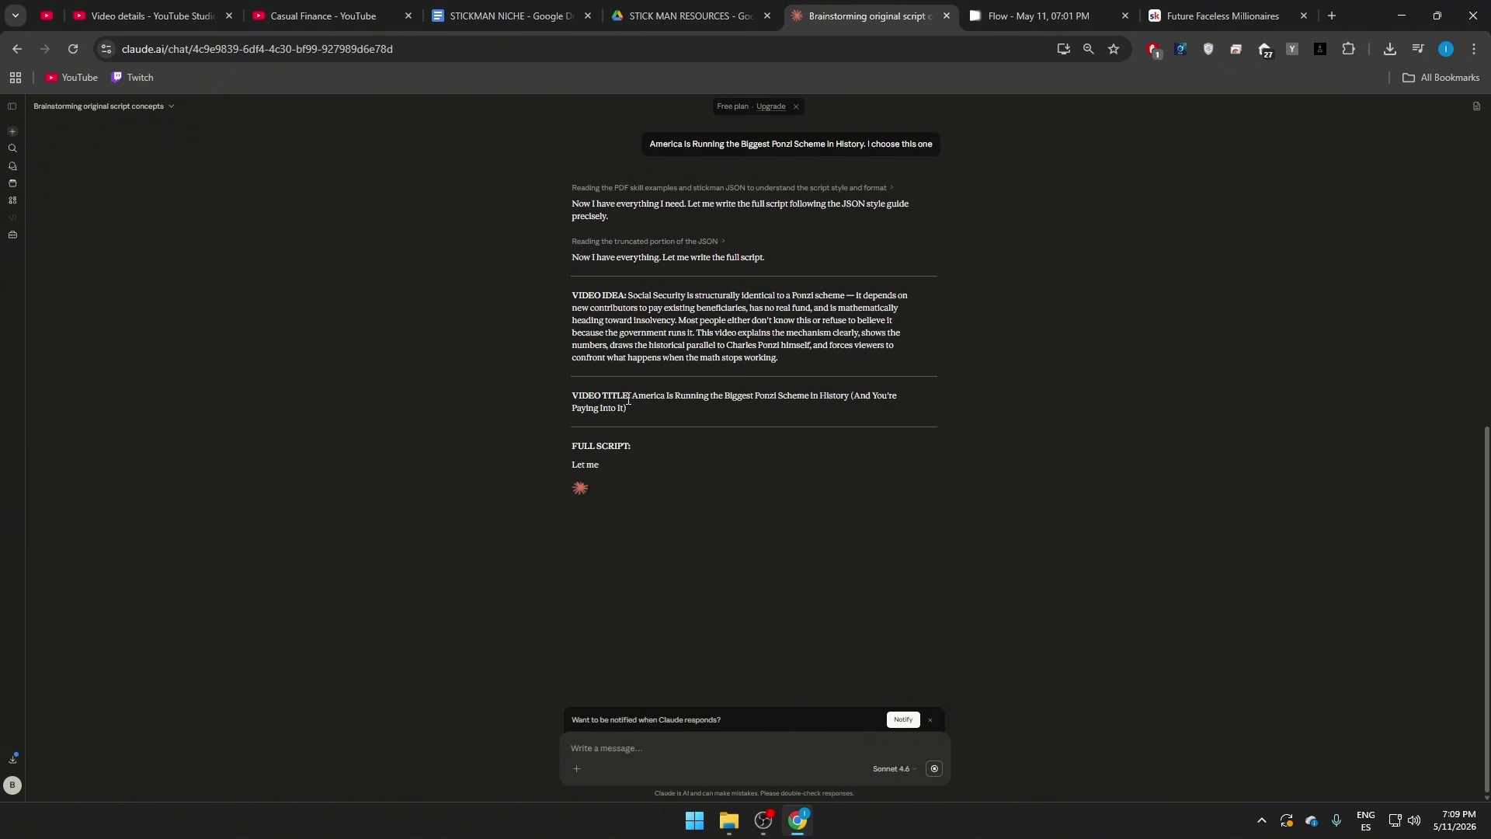
Step: Highlight the video title and the full script text in Claude's response
drag(631, 398, 635, 405)
scroll(635, 406, up, 2)
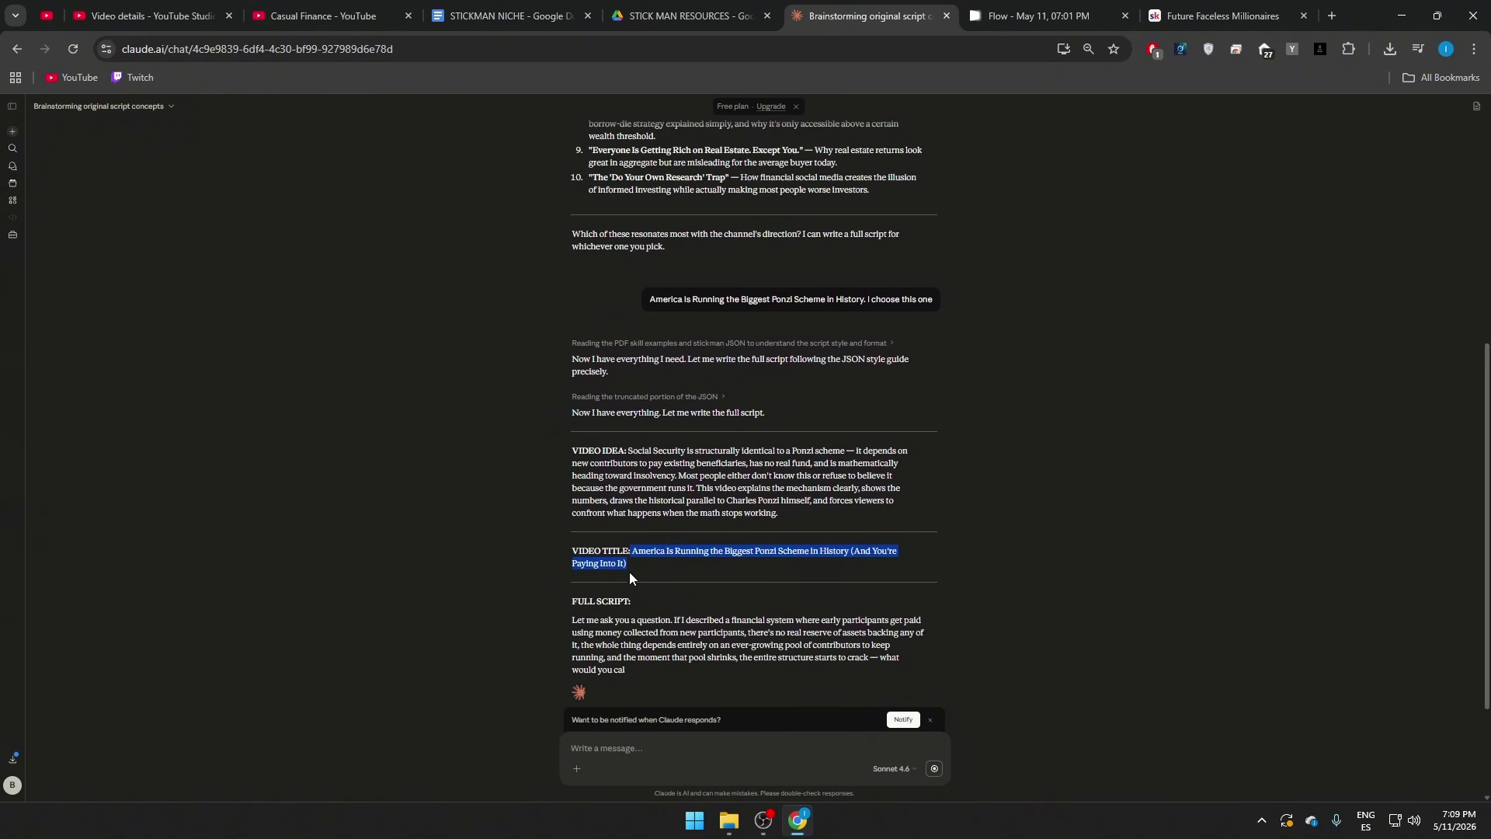
drag(633, 566, 632, 551)
scroll(631, 551, down, 2)
click(544, 467)
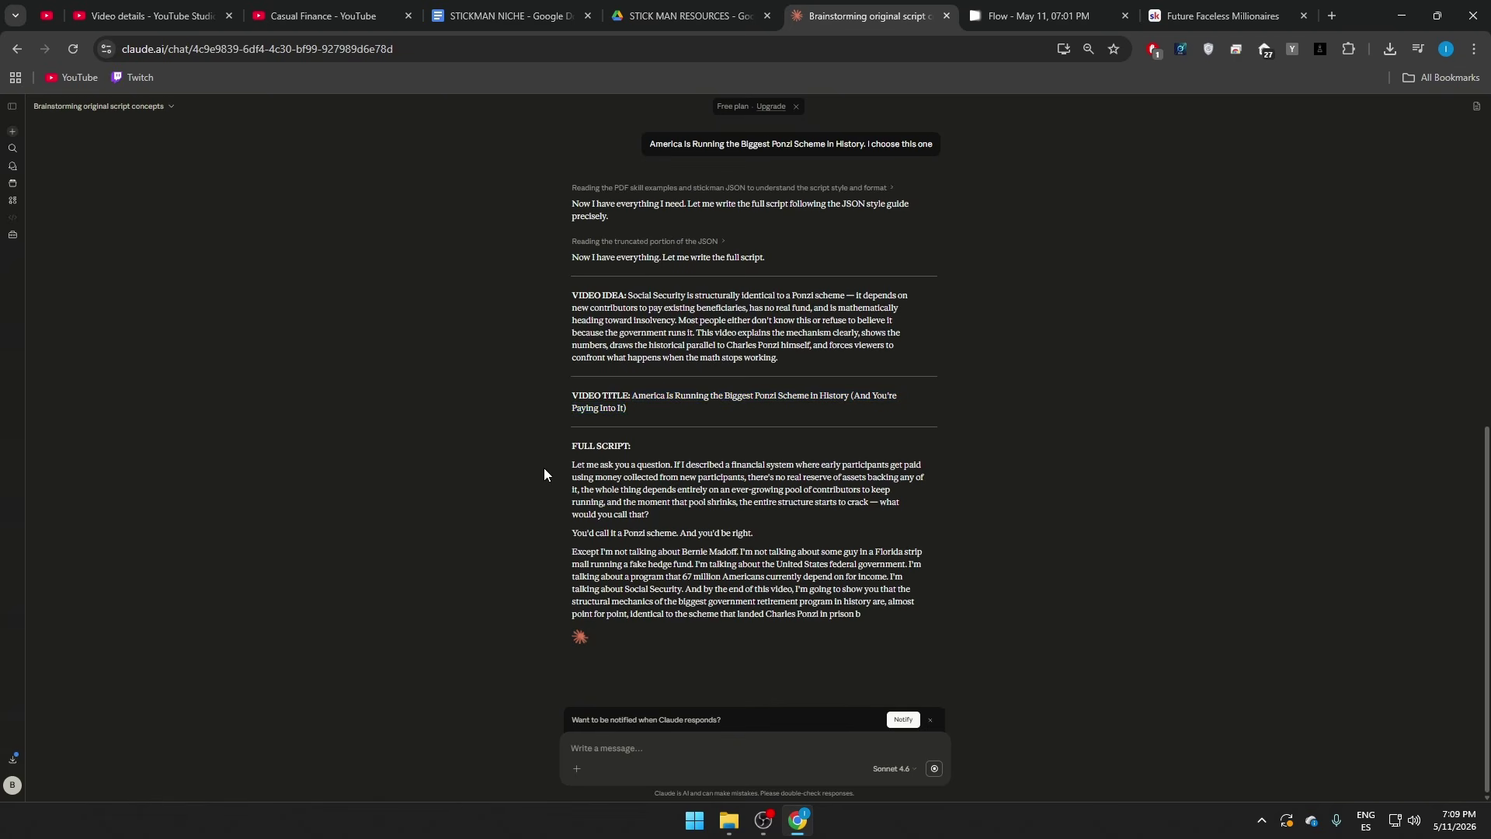
drag(544, 468, 966, 684)
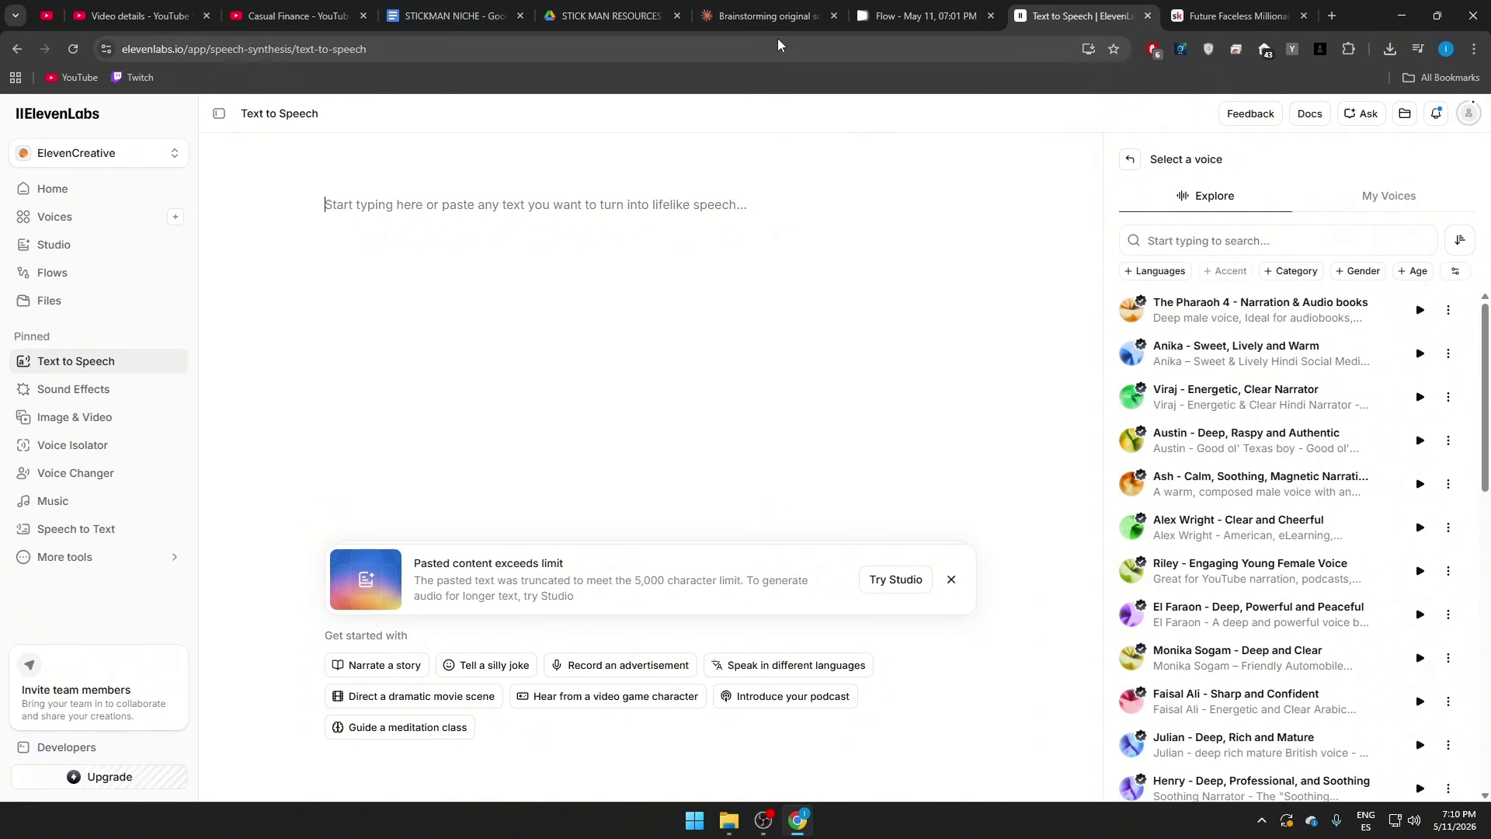
Step: Check the script chat in Claude, switch to the Google Flow project and select Nano Banana 2 as its image generation model
click(773, 17)
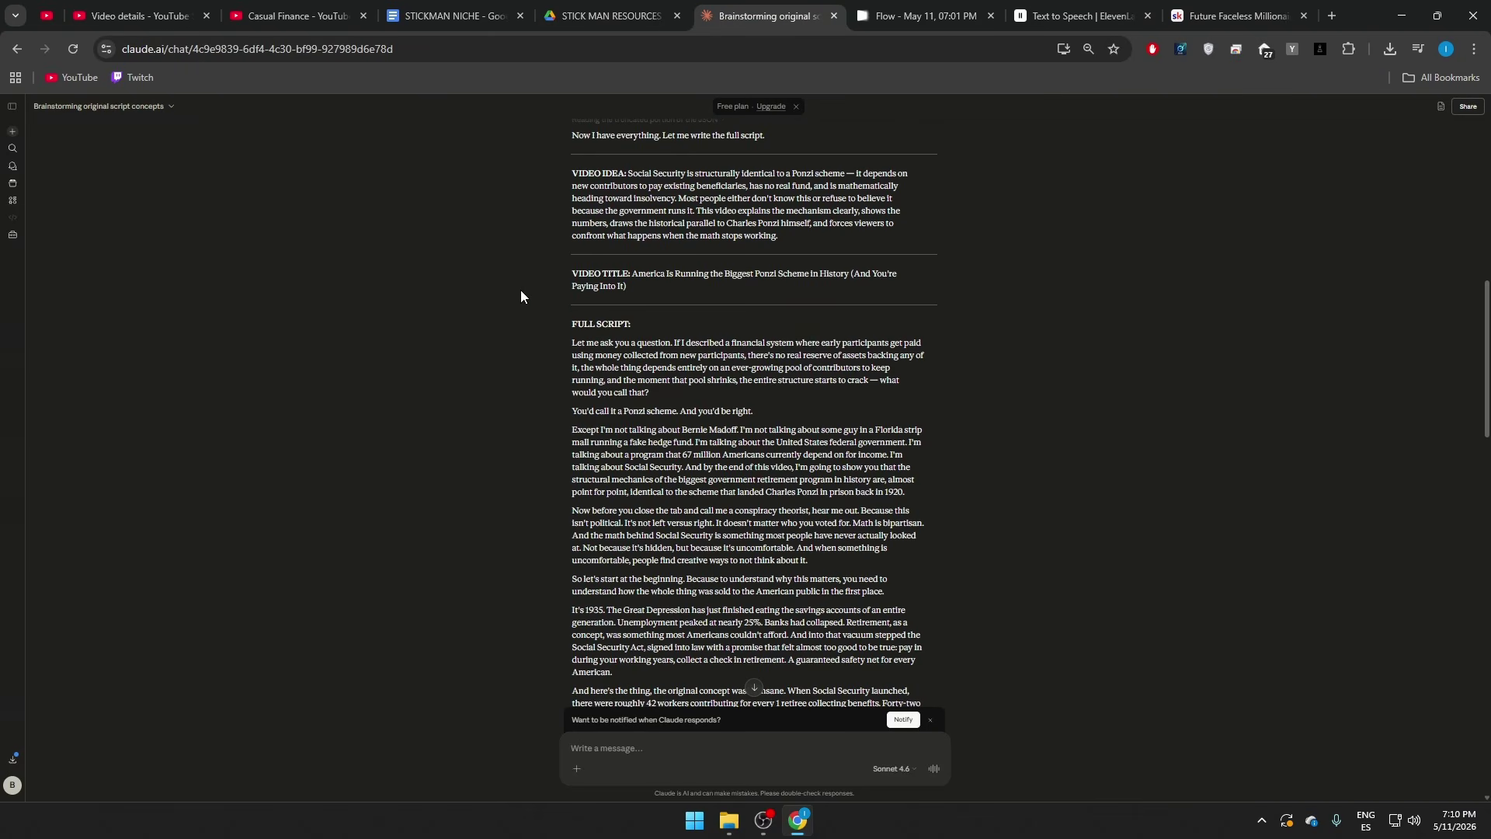
key(ctrl+Tab)
click(752, 746)
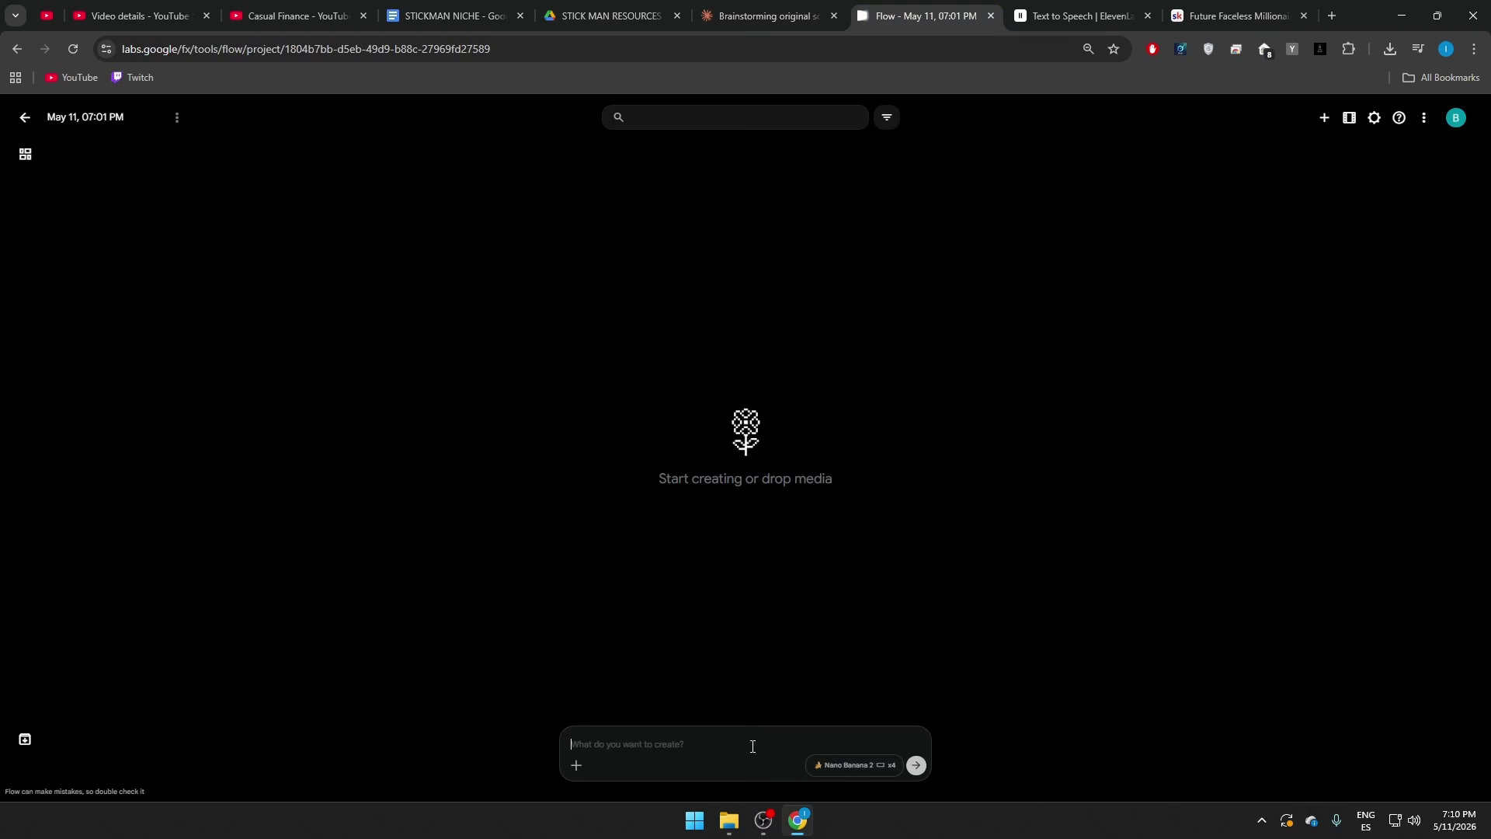
click(846, 766)
click(824, 707)
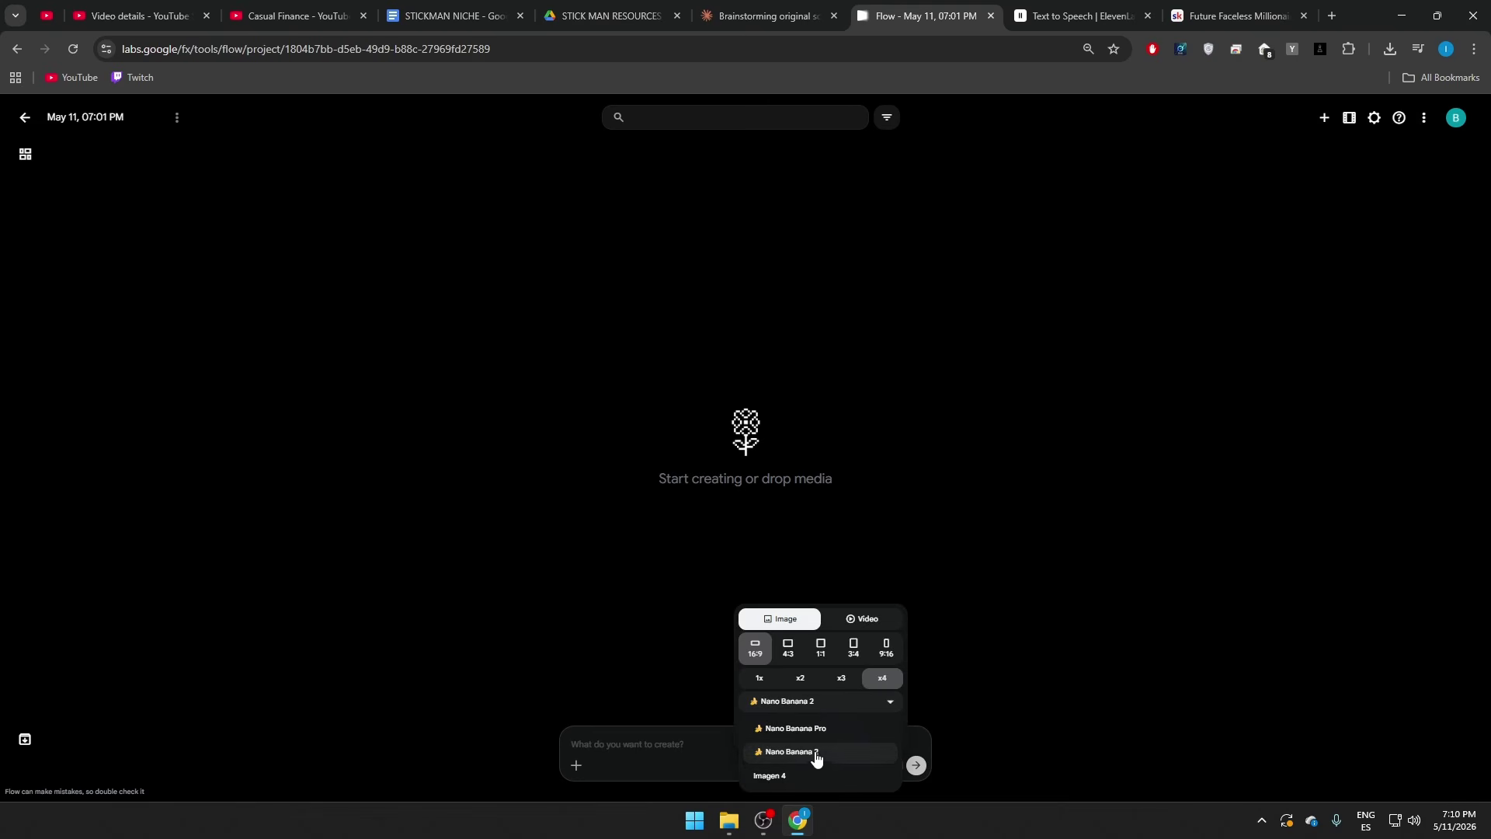
click(807, 752)
click(830, 702)
click(830, 700)
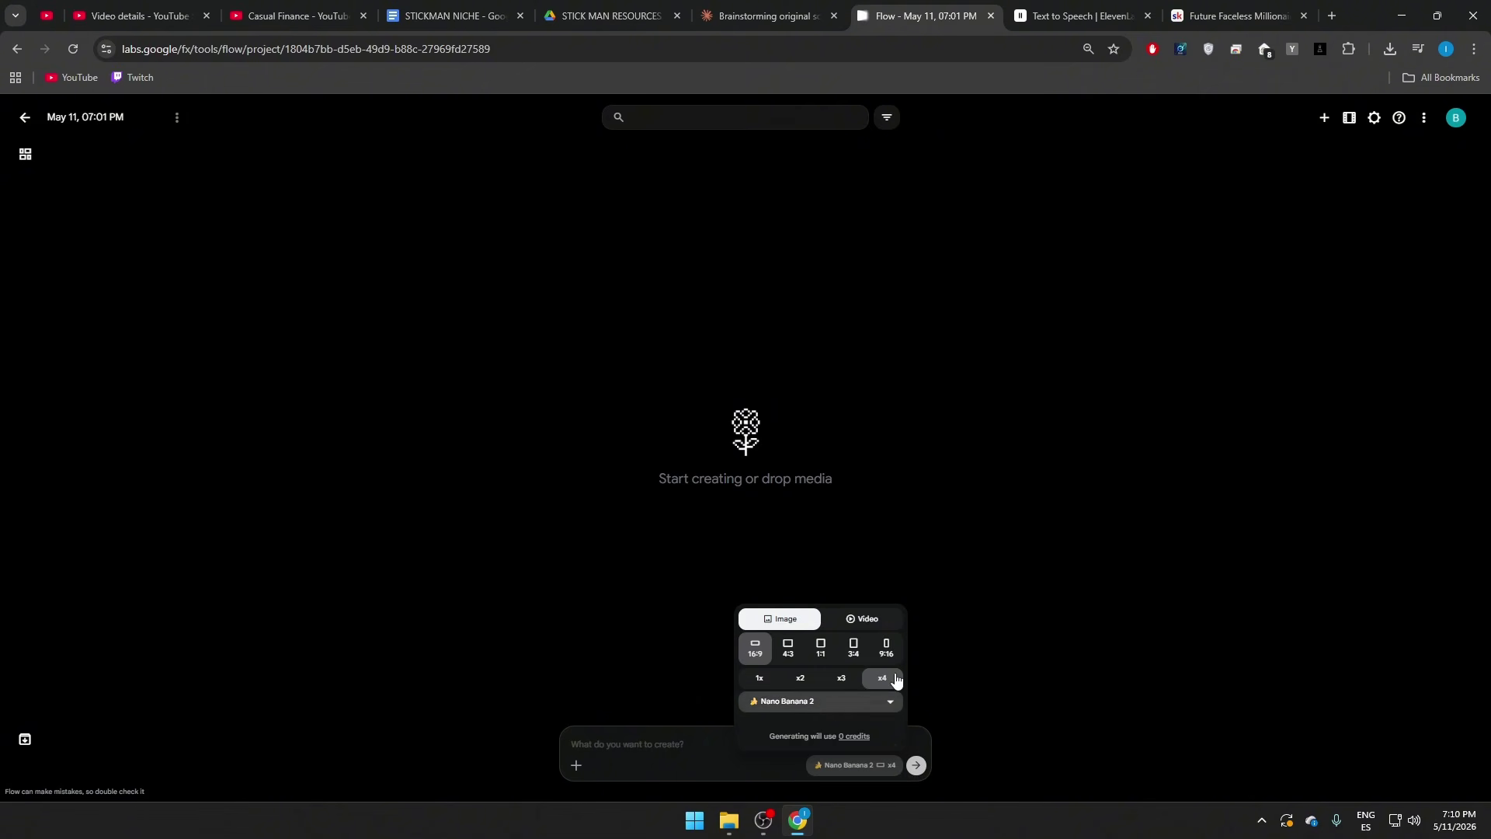
click(735, 672)
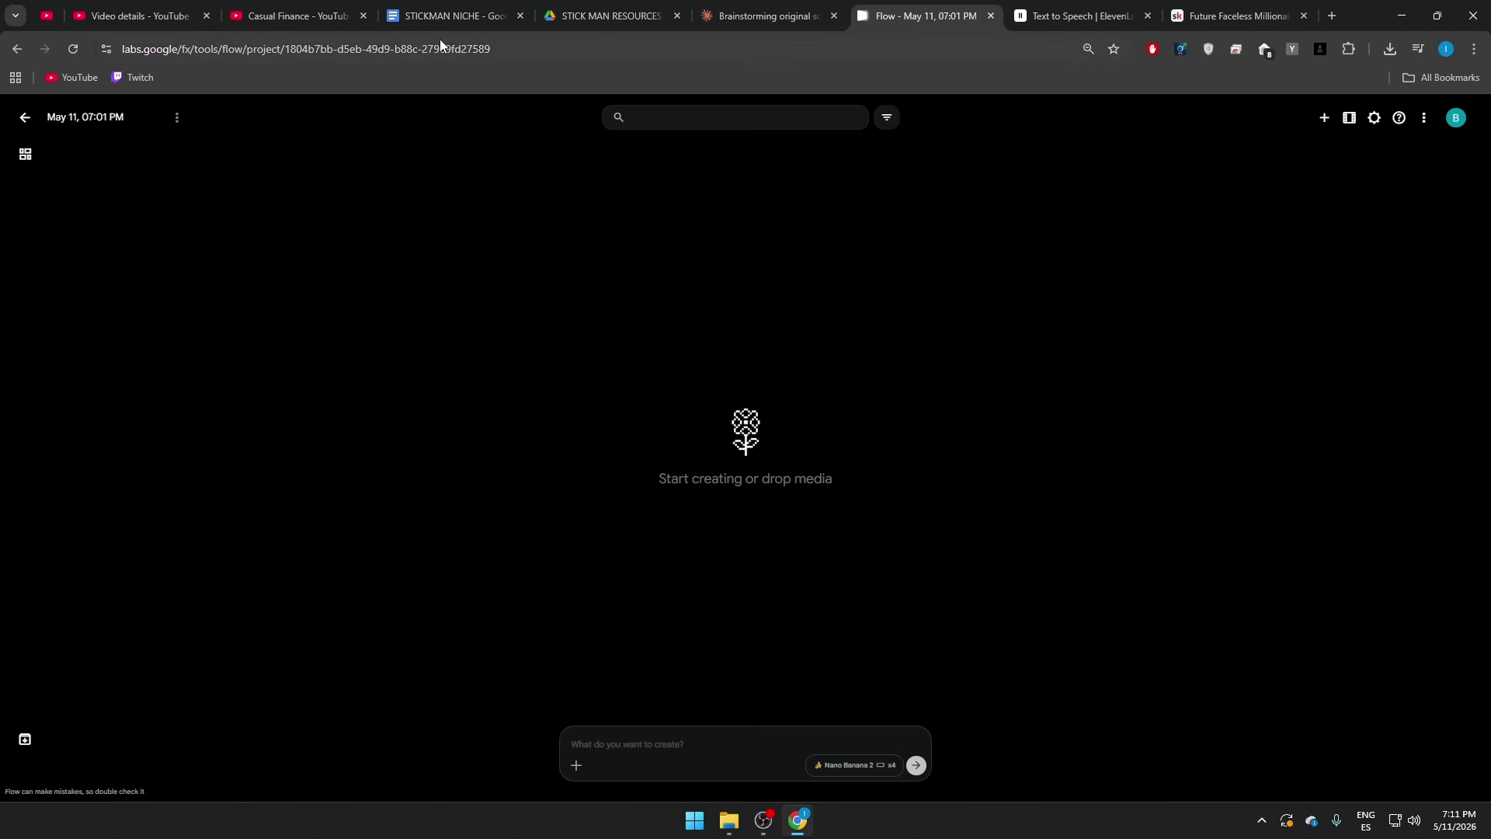
Step: Copy the prompt under THUMBNAIL in the STICKMAN NICHE document and paste it into the Flow project's prompt
click(439, 19)
scroll(487, 418, down, 2)
drag(490, 538, 739, 583)
scroll(637, 581, up, 3)
scroll(739, 580, up, 10)
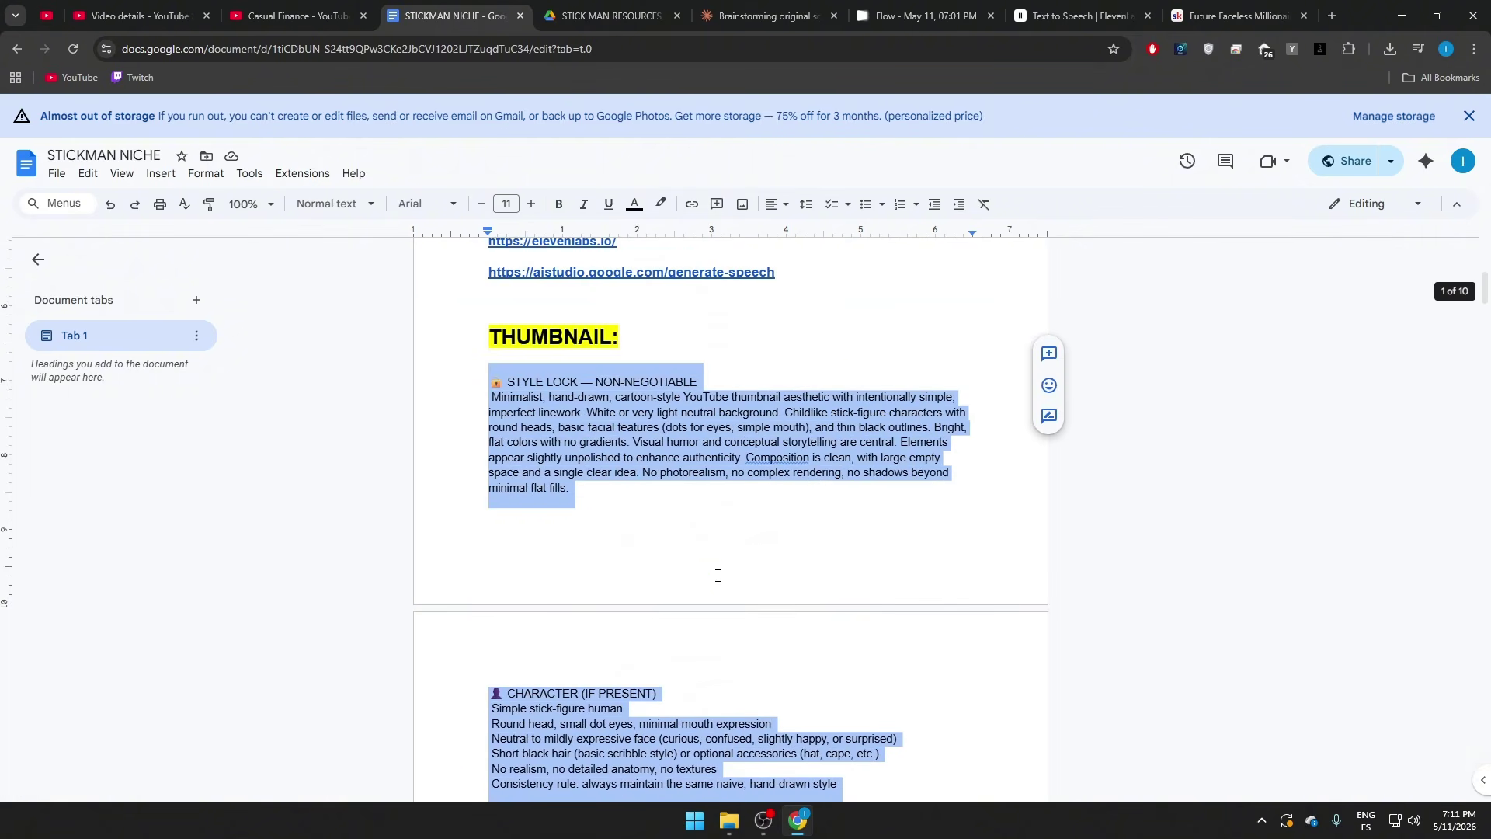
click(918, 14)
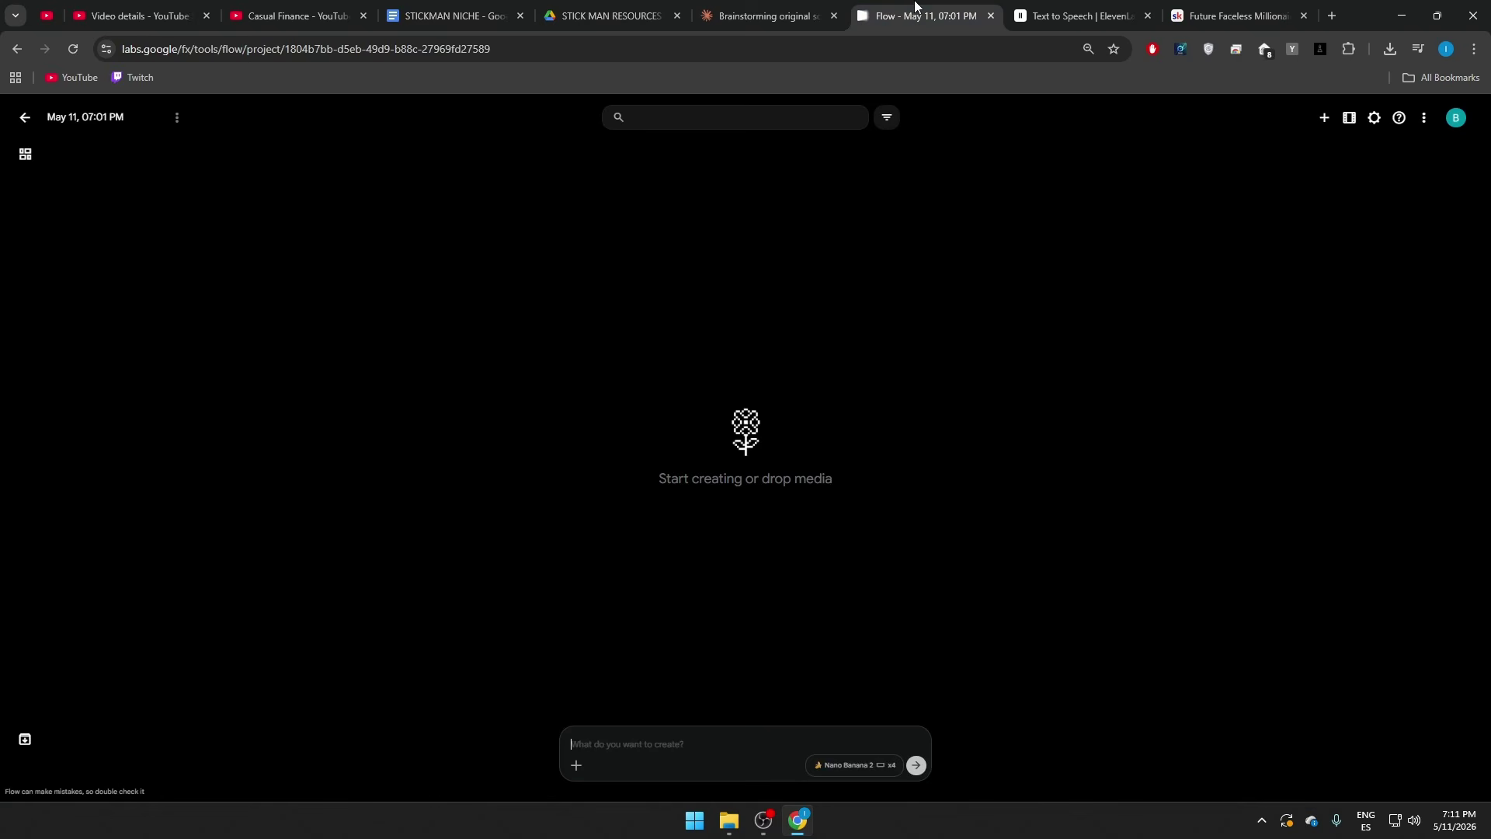
click(627, 744)
key(ctrl+v)
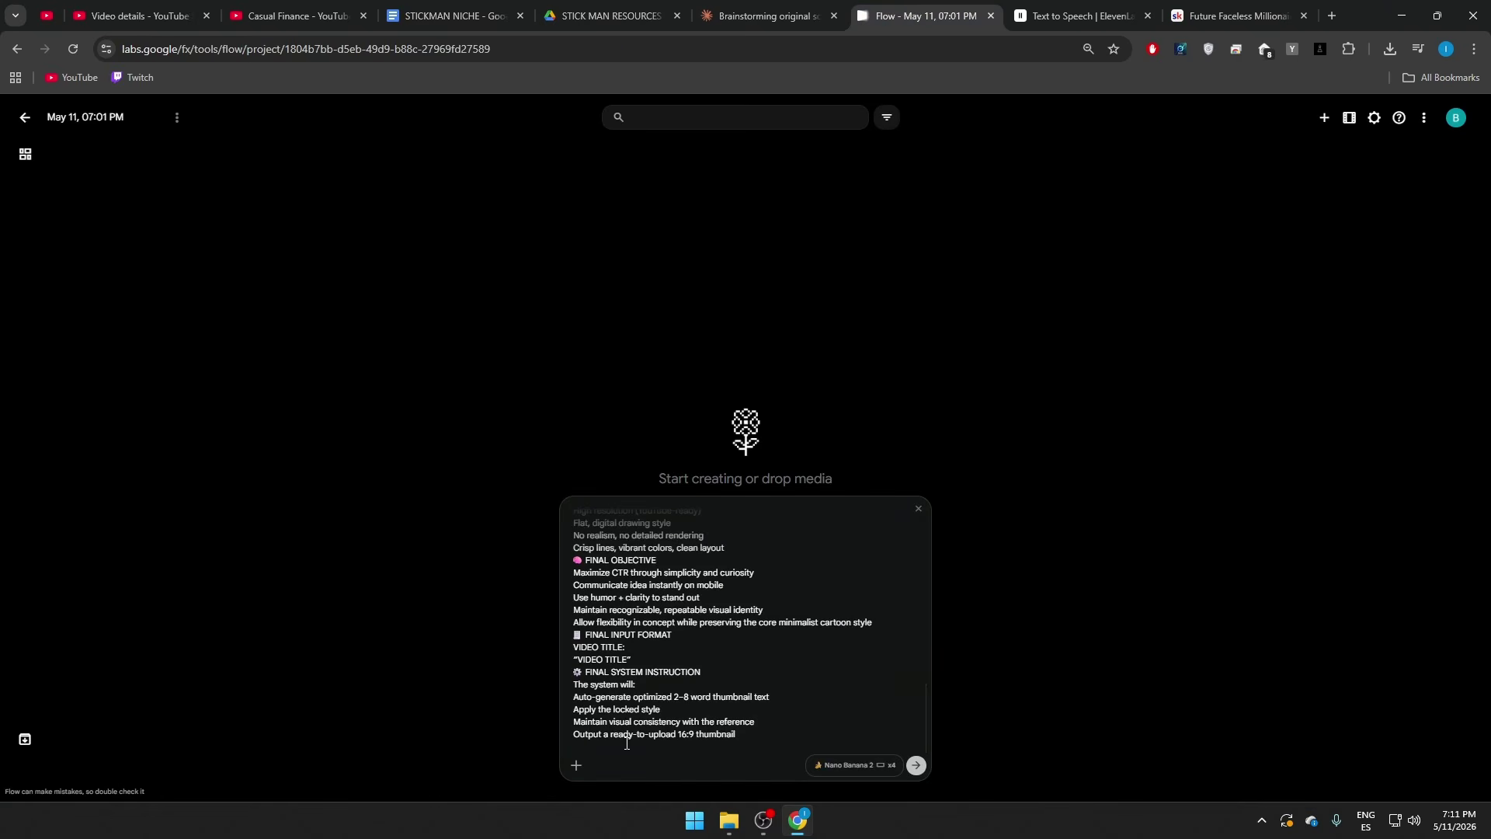
Step: Upload 1.jpg, 1.png, 2.jpg, 3.jpg and 4.jpg from the THUMBNAIL folder of STICK MAN RESOURCES as reference images for the Flow prompt
click(575, 766)
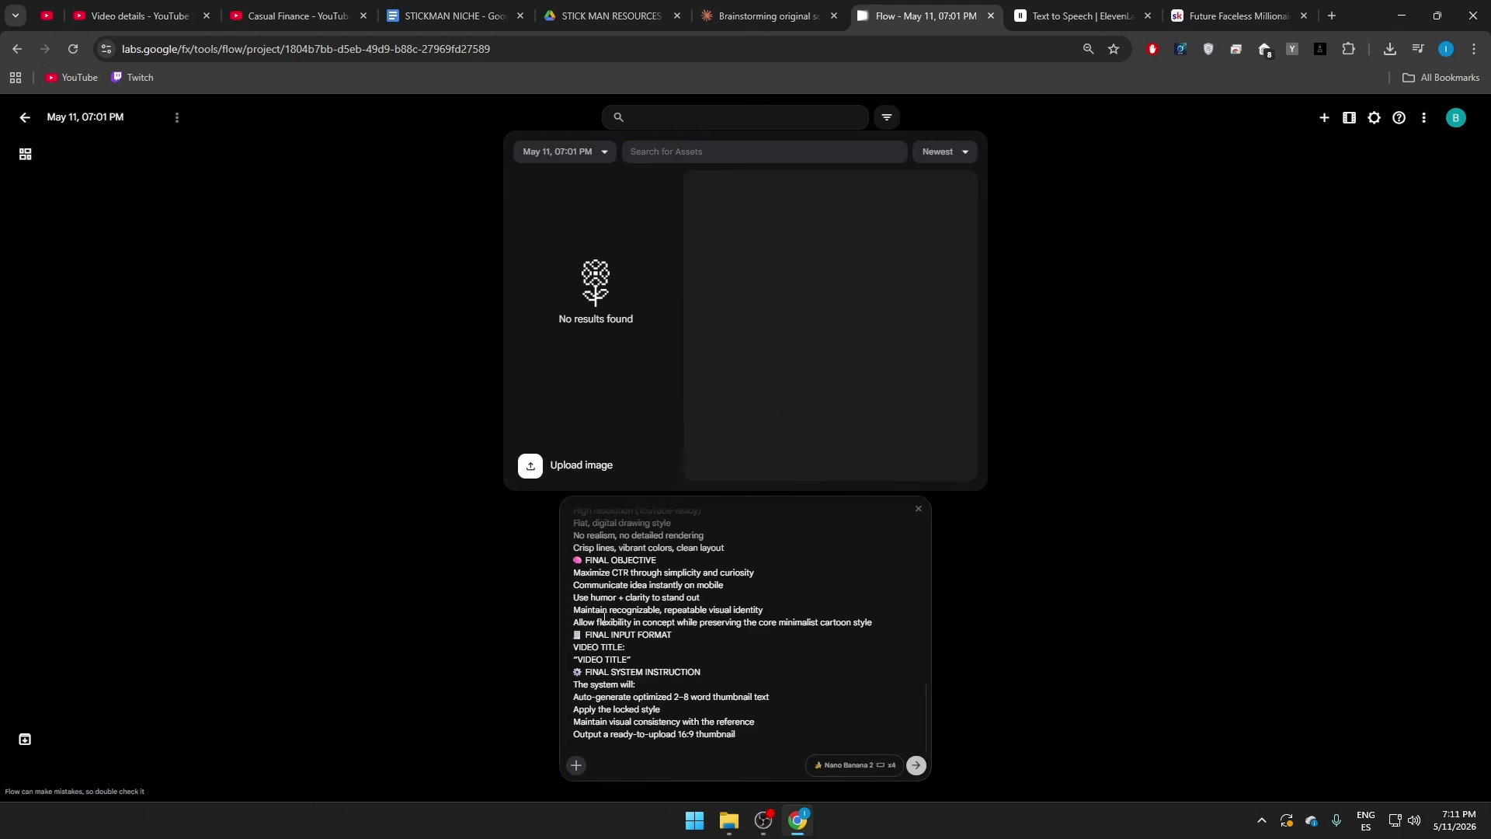
click(558, 466)
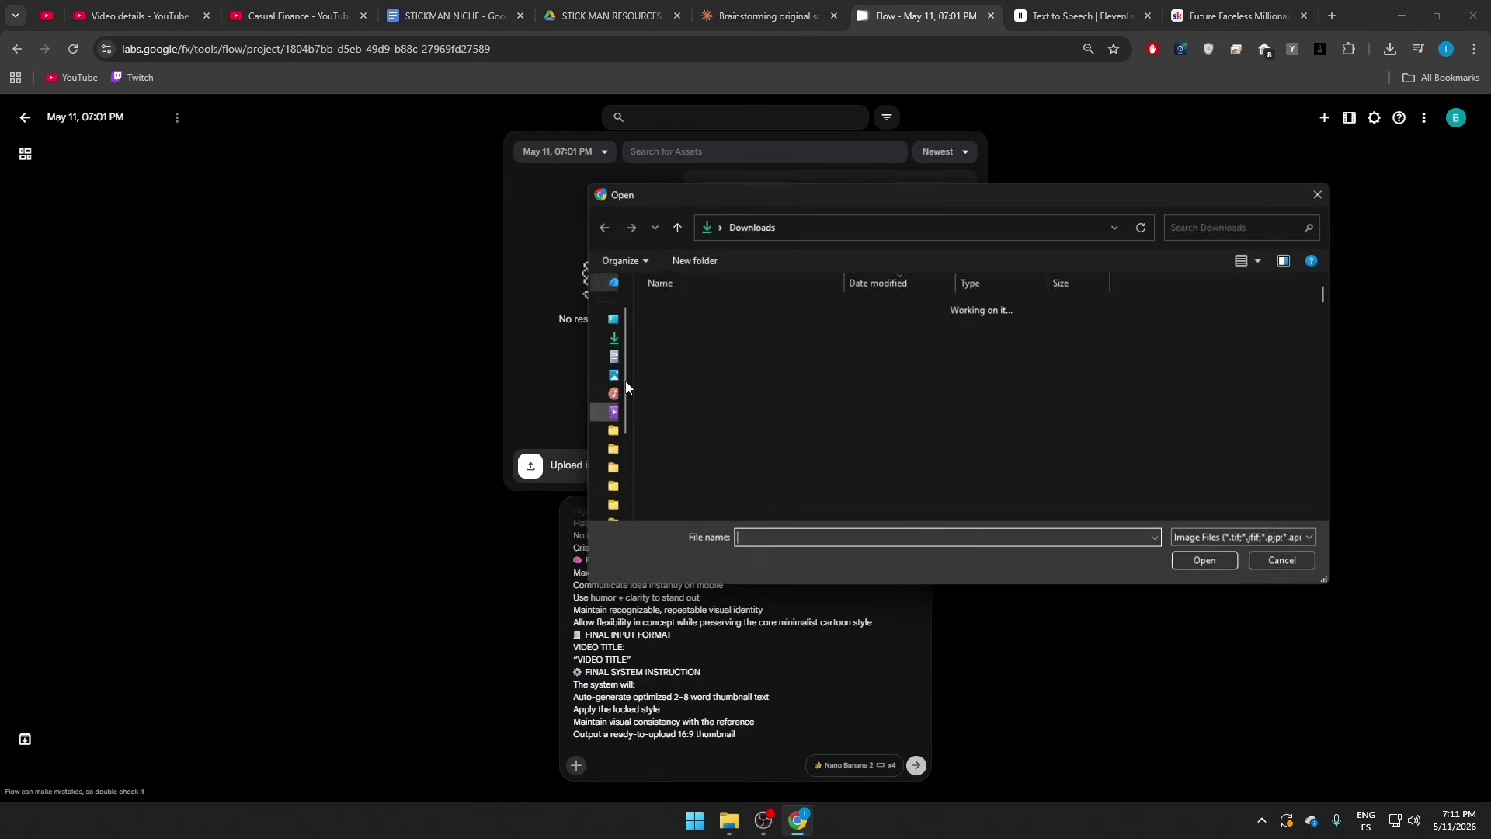
double_click(824, 330)
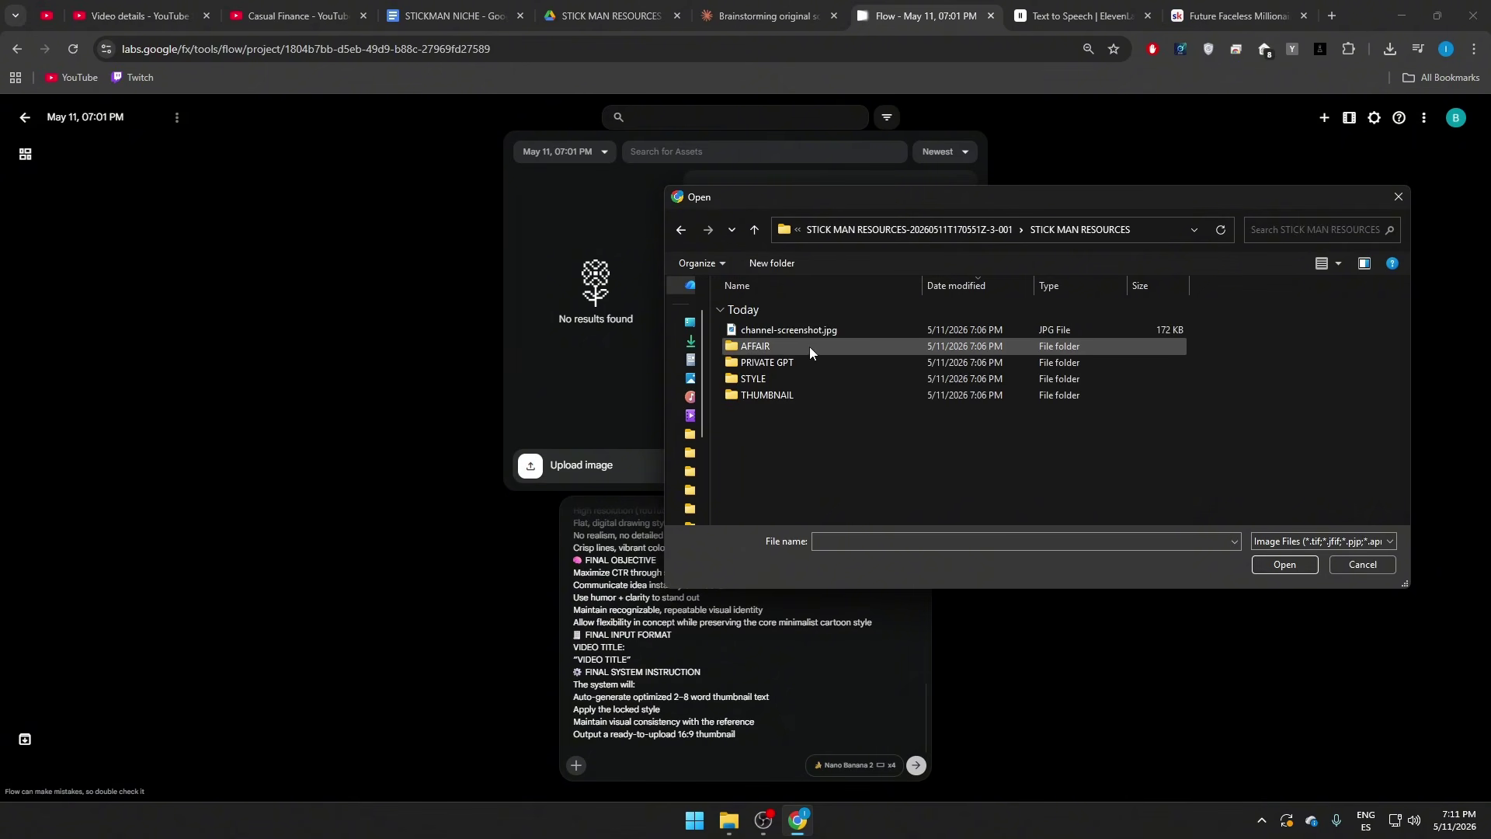
double_click(791, 395)
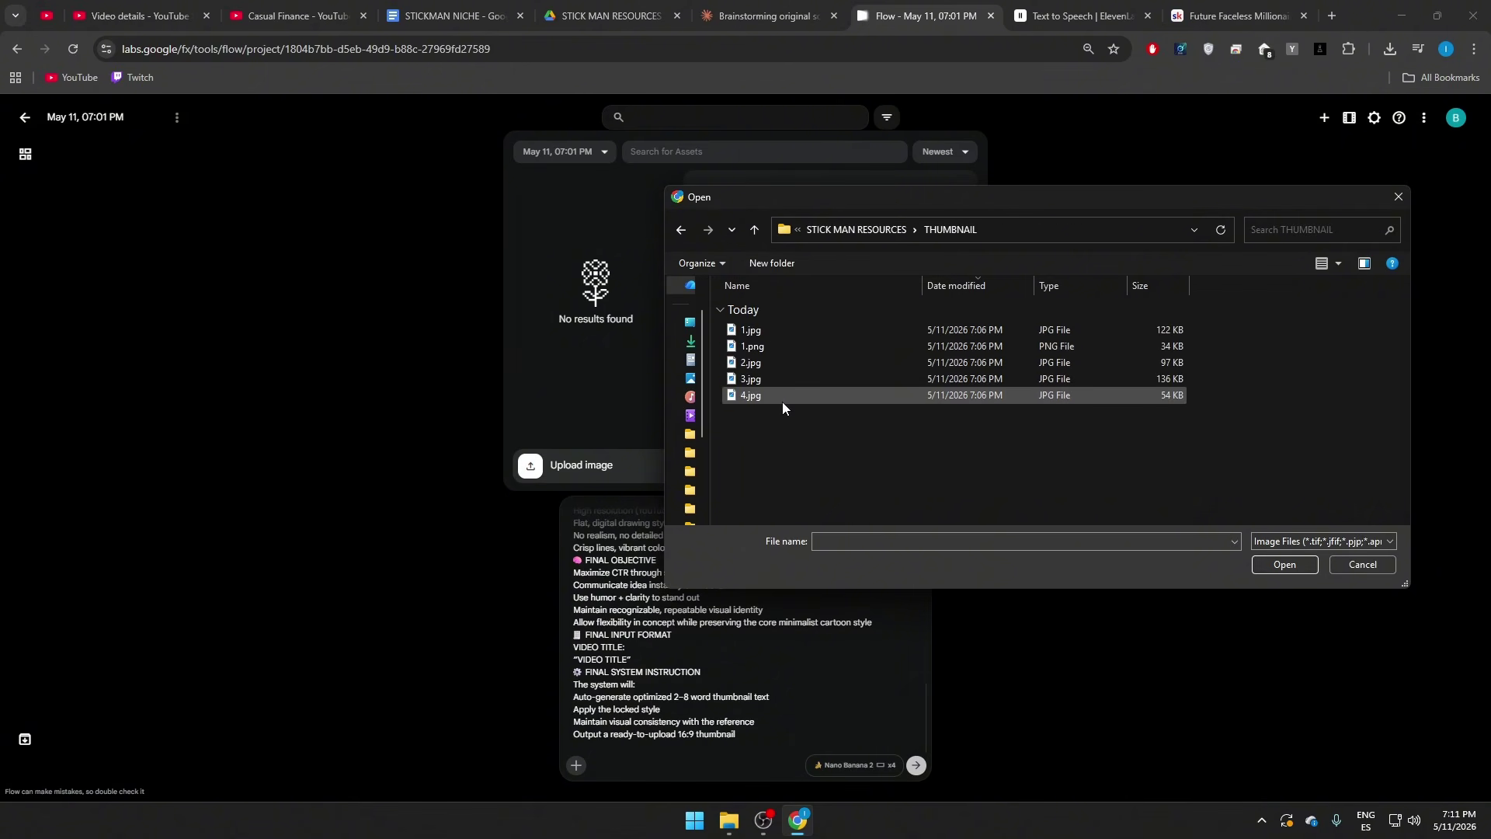
drag(772, 421, 780, 328)
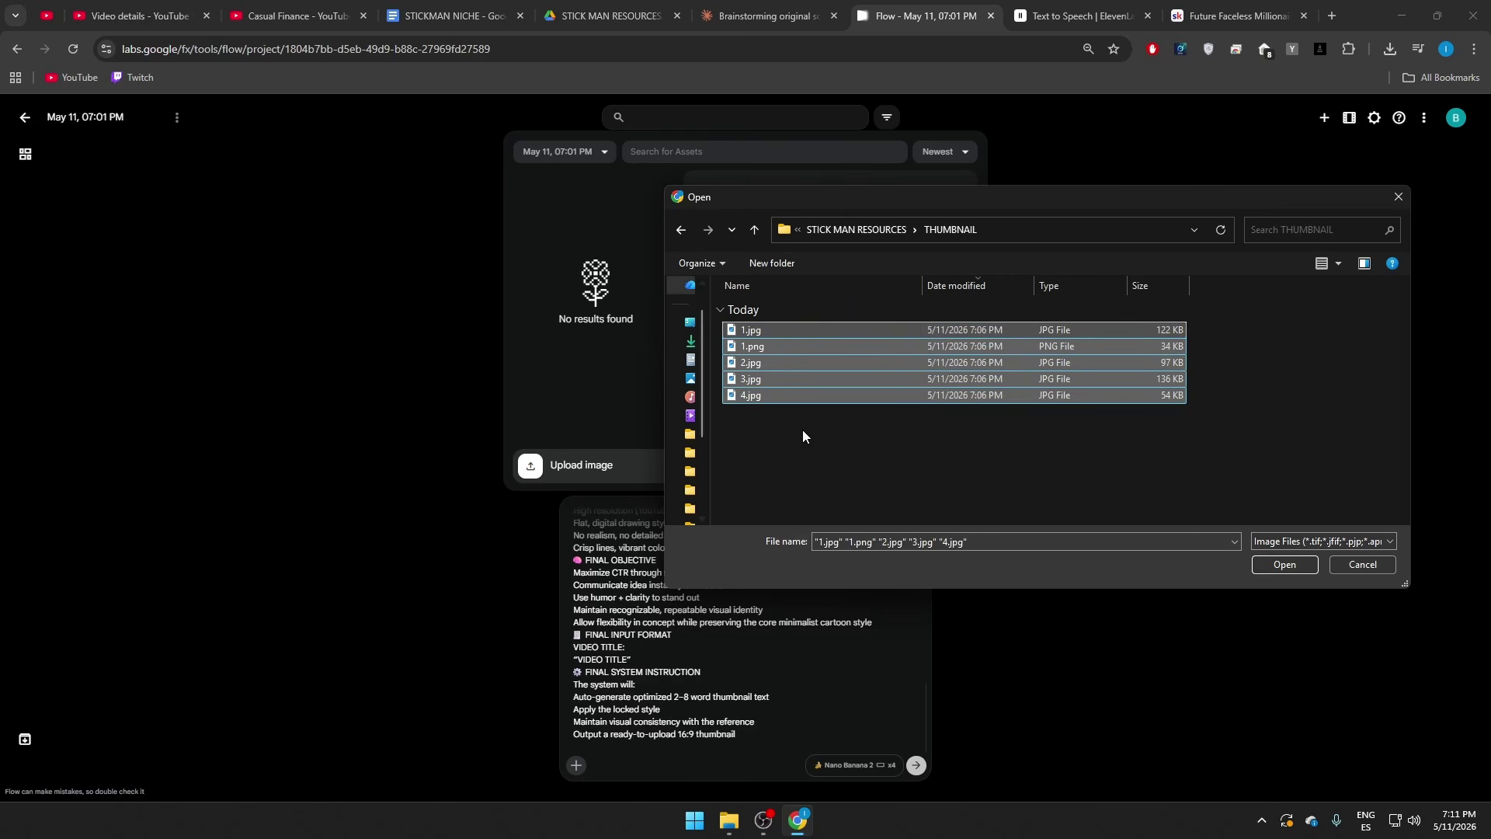
click(1275, 571)
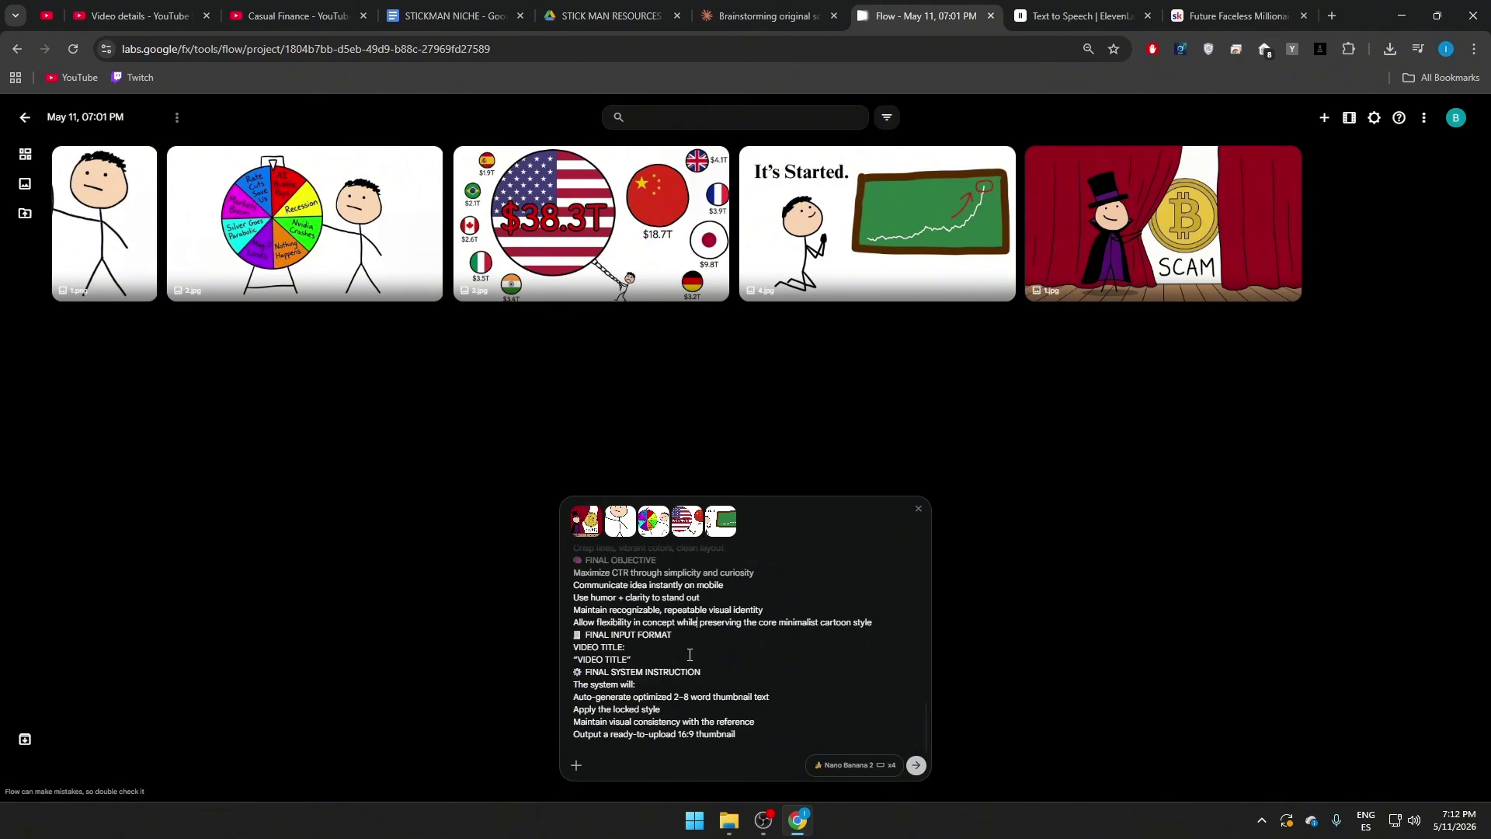
Step: Replace the VIDEO TITLE placeholder in the Flow prompt with the full video title copied from Claude, and generate the thumbnails
key(ctrl+shift+Tab)
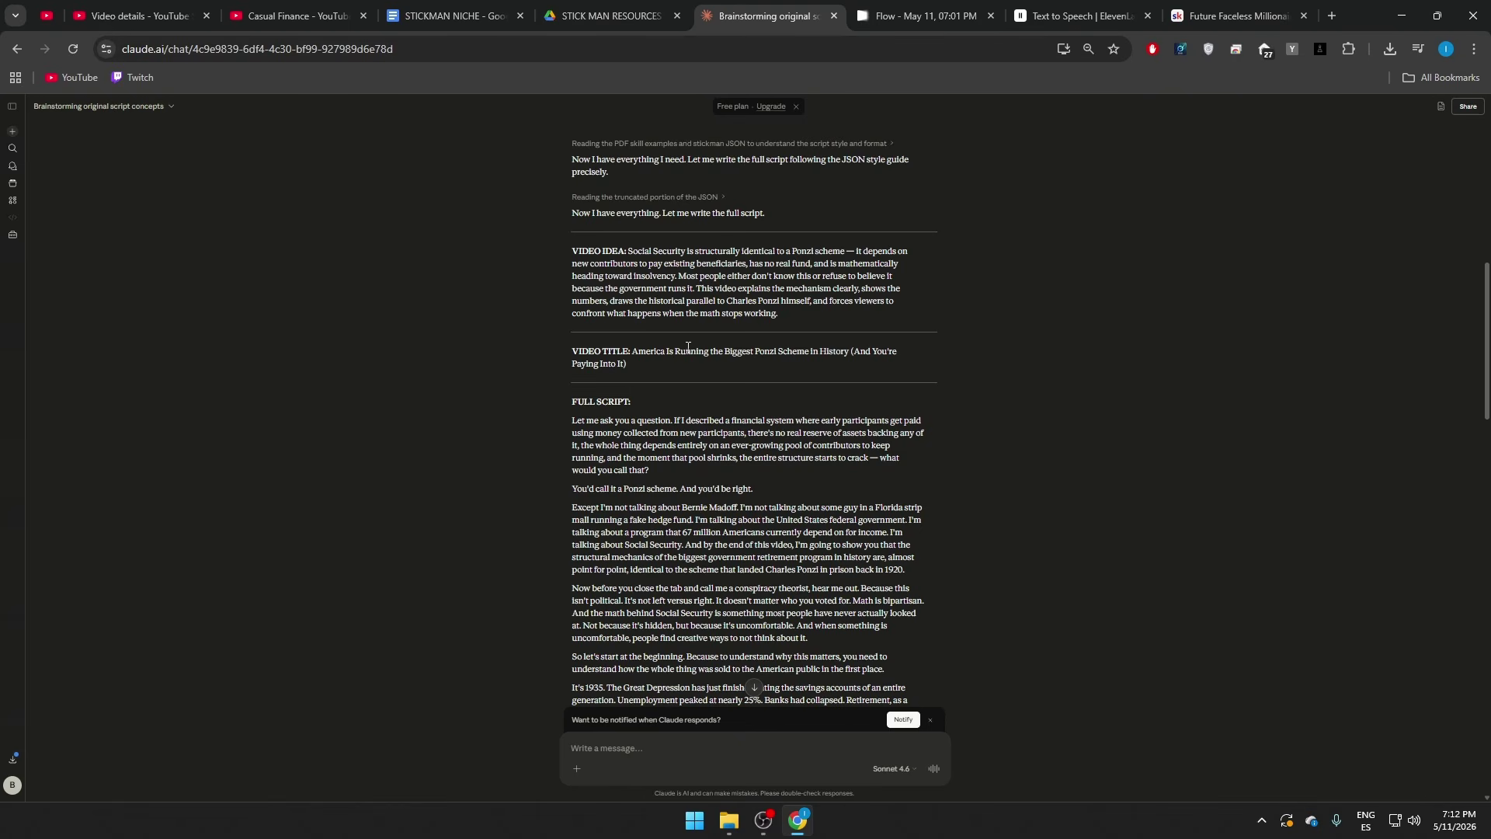
drag(917, 364, 633, 352)
key(ctrl+c)
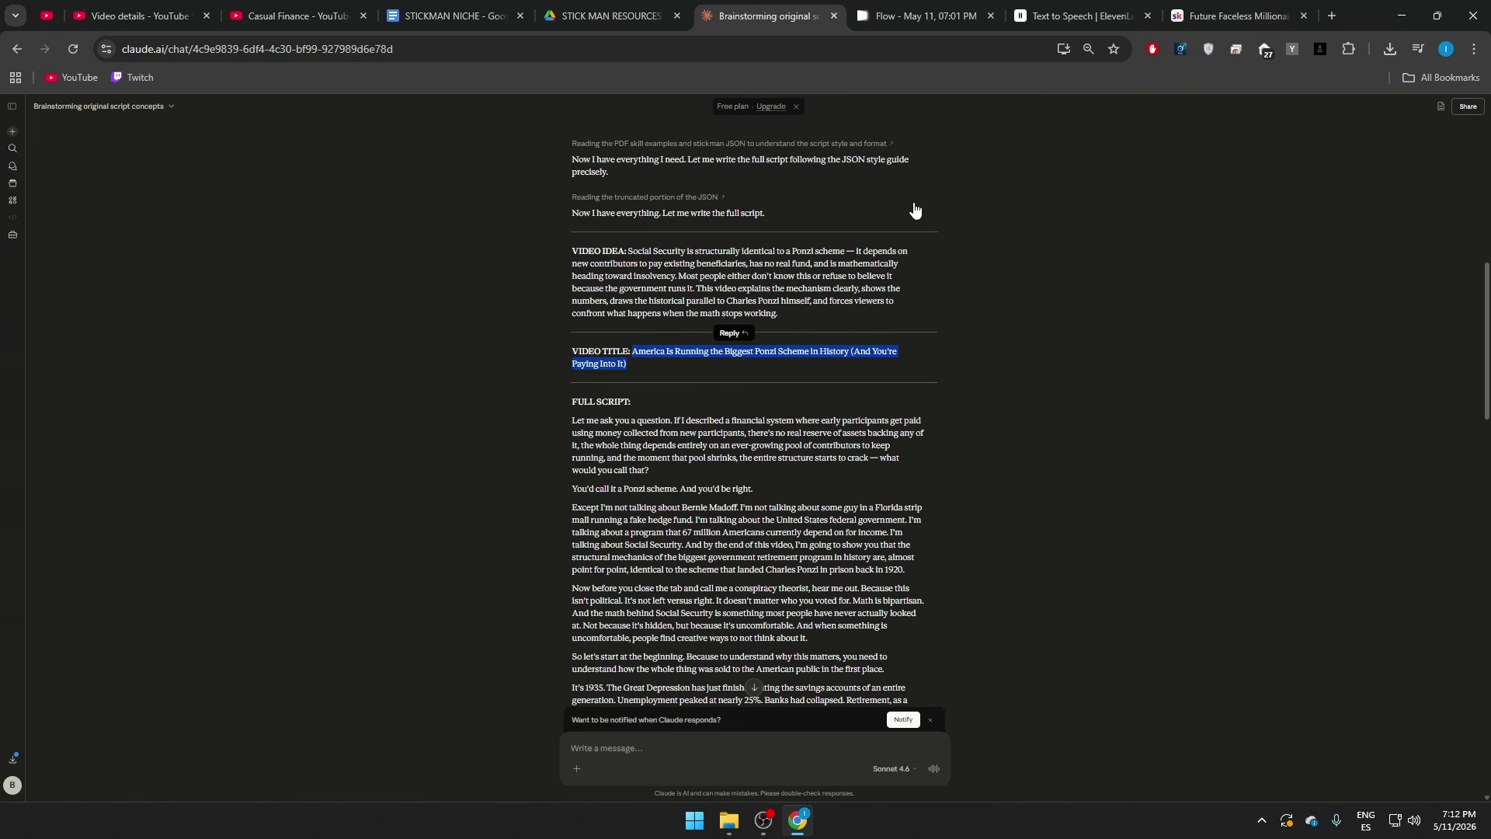
key(ctrl+Tab)
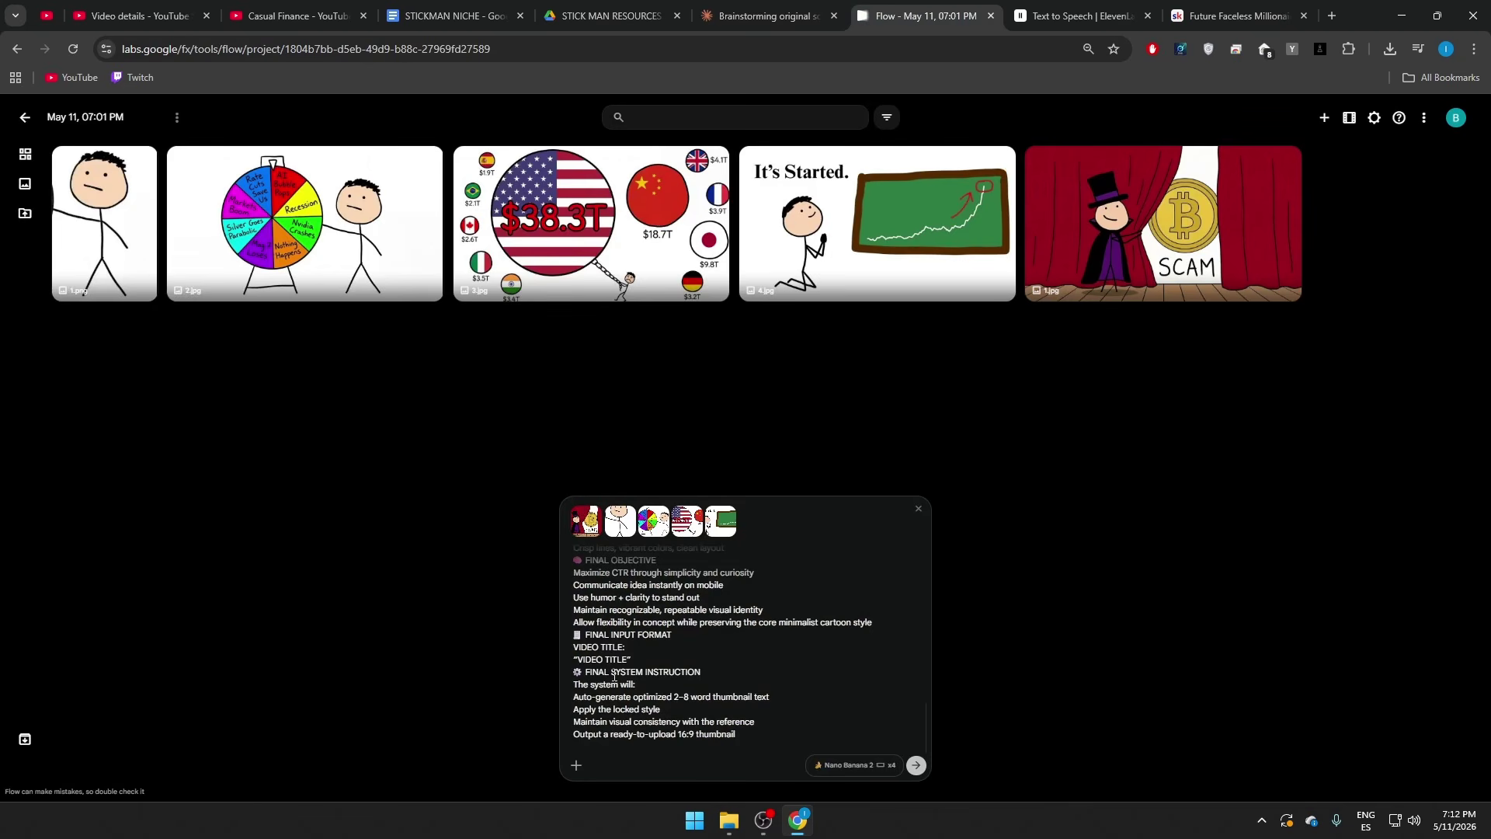
shift+click(580, 661)
key(ctrl+v)
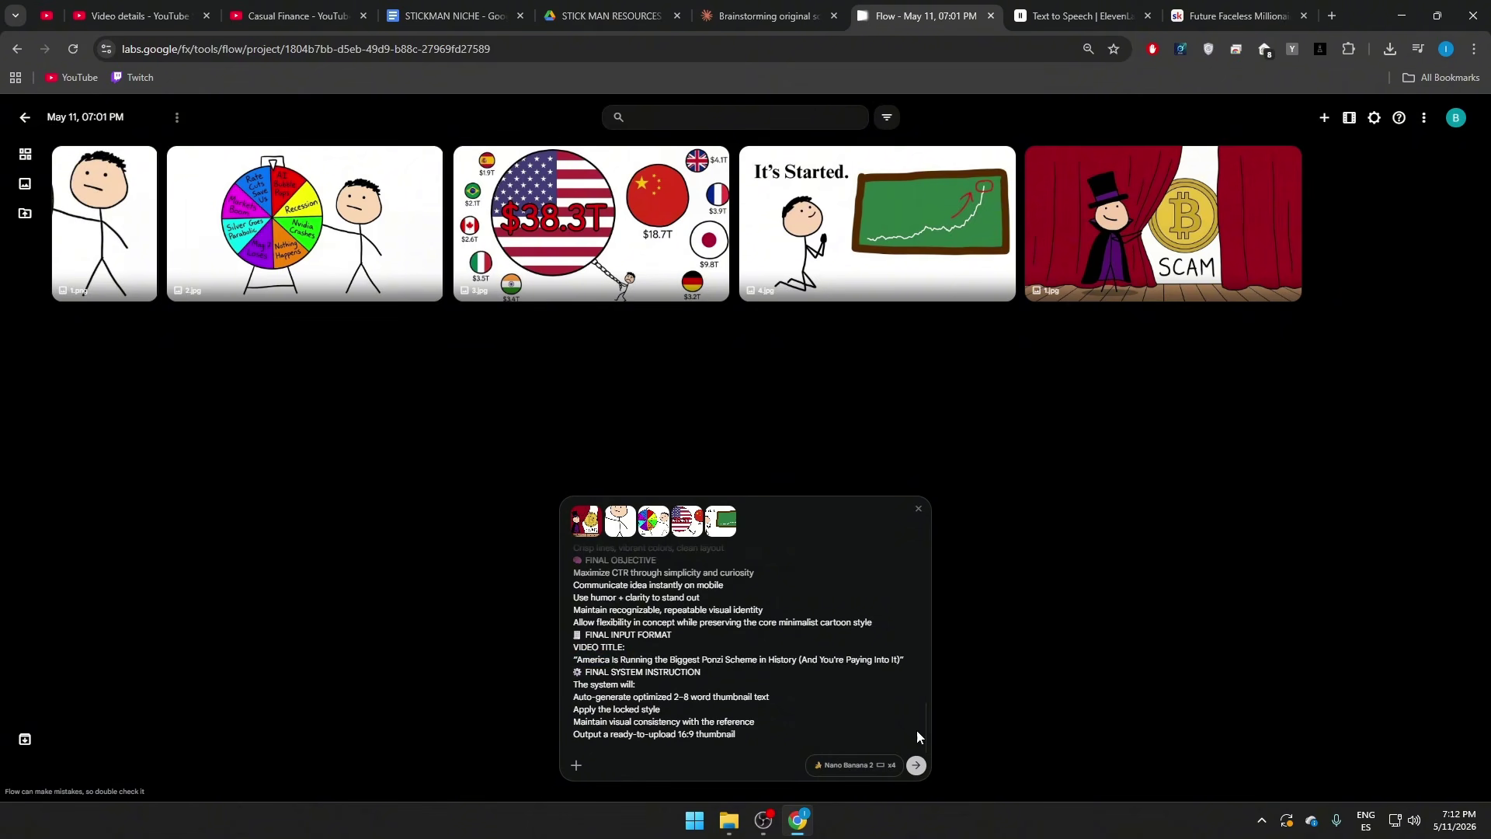
click(918, 767)
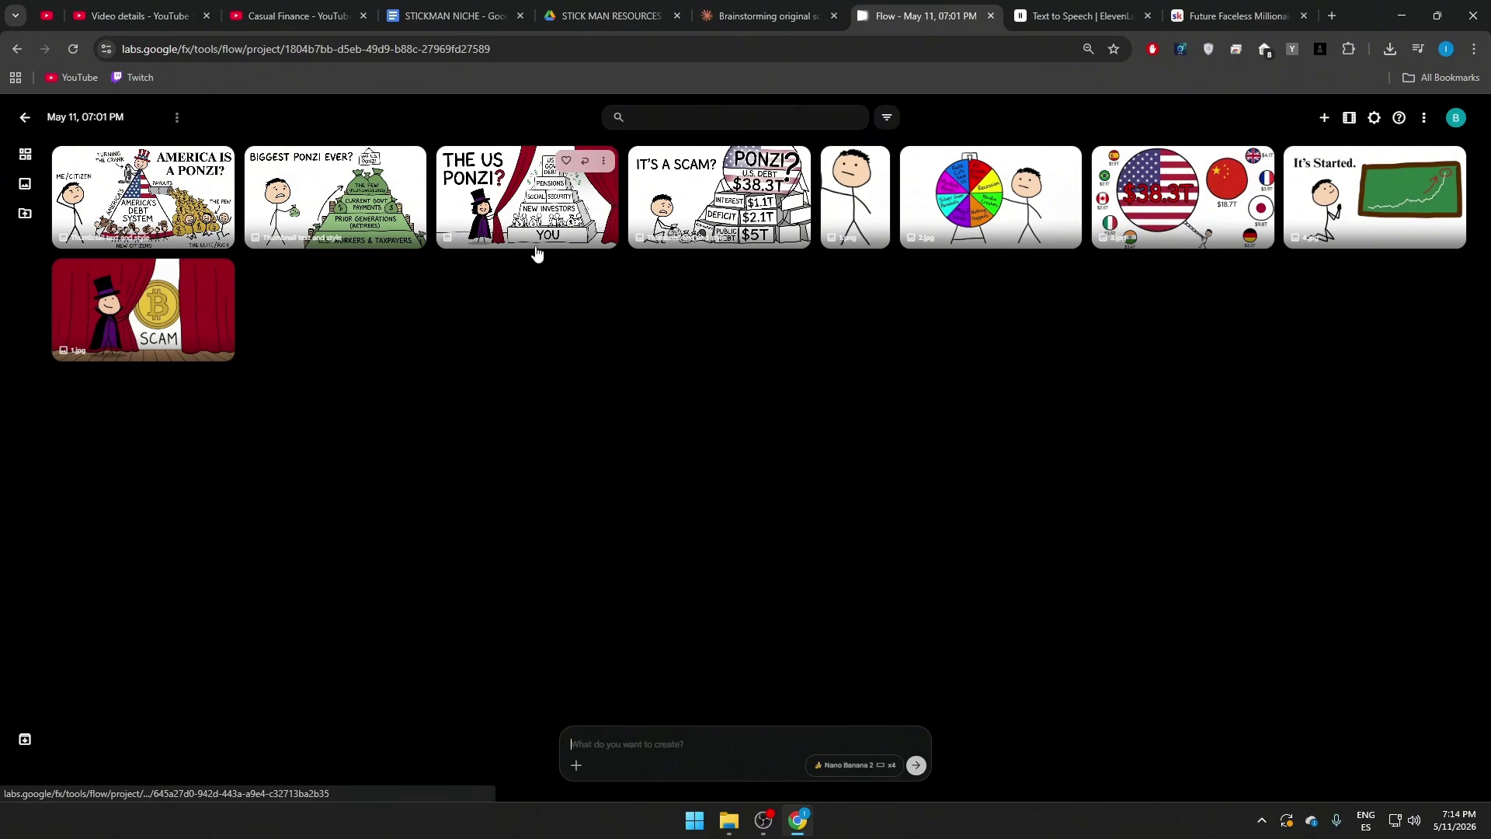
Step: Open the ChatGPT link listed under PRIVATE GPT in the STICKMAN NICHE document
key(ctrl+4)
click(577, 637)
scroll(575, 633, down, 4)
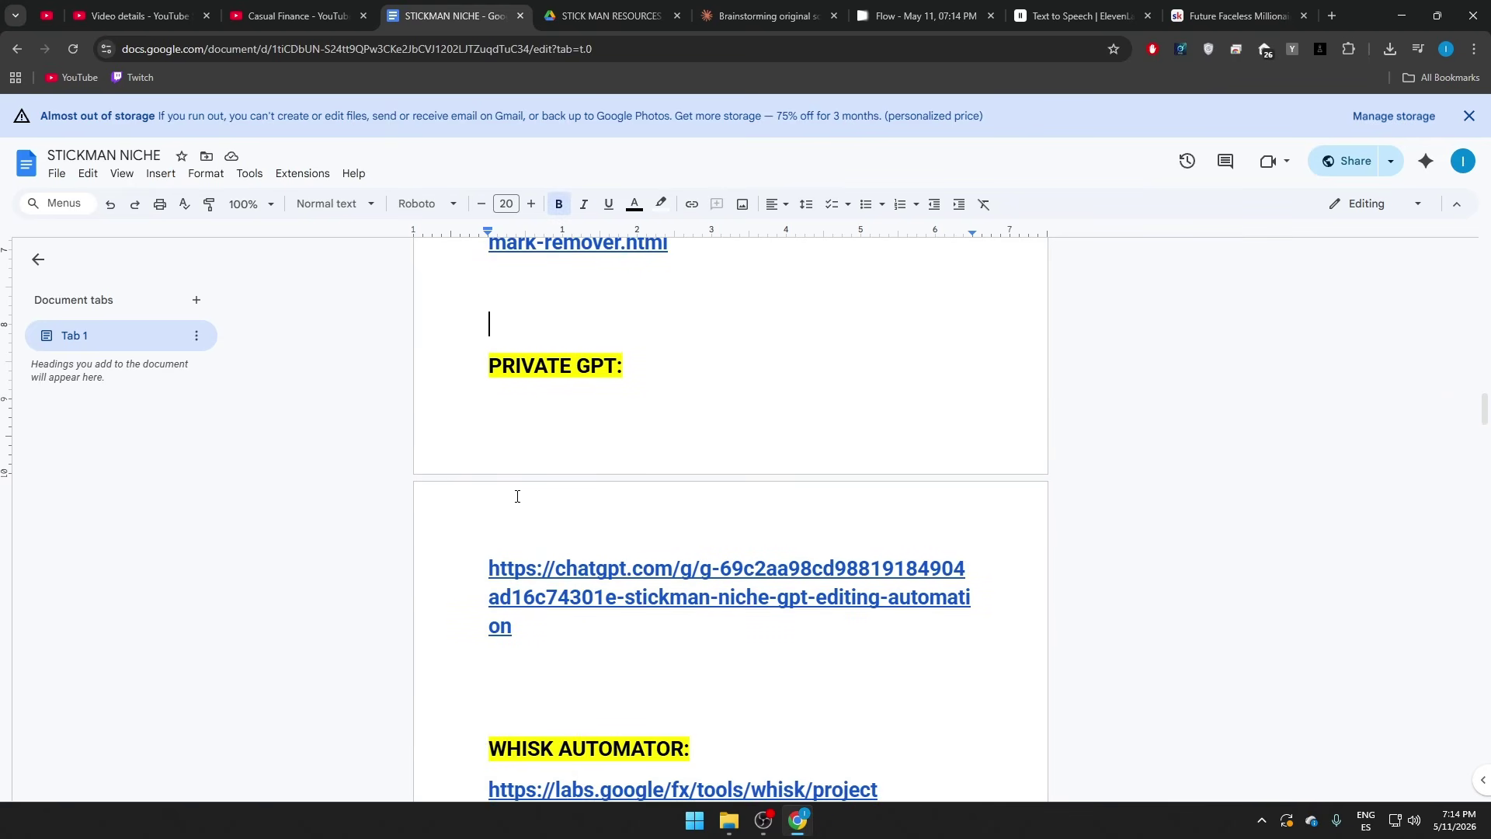
click(575, 597)
click(549, 660)
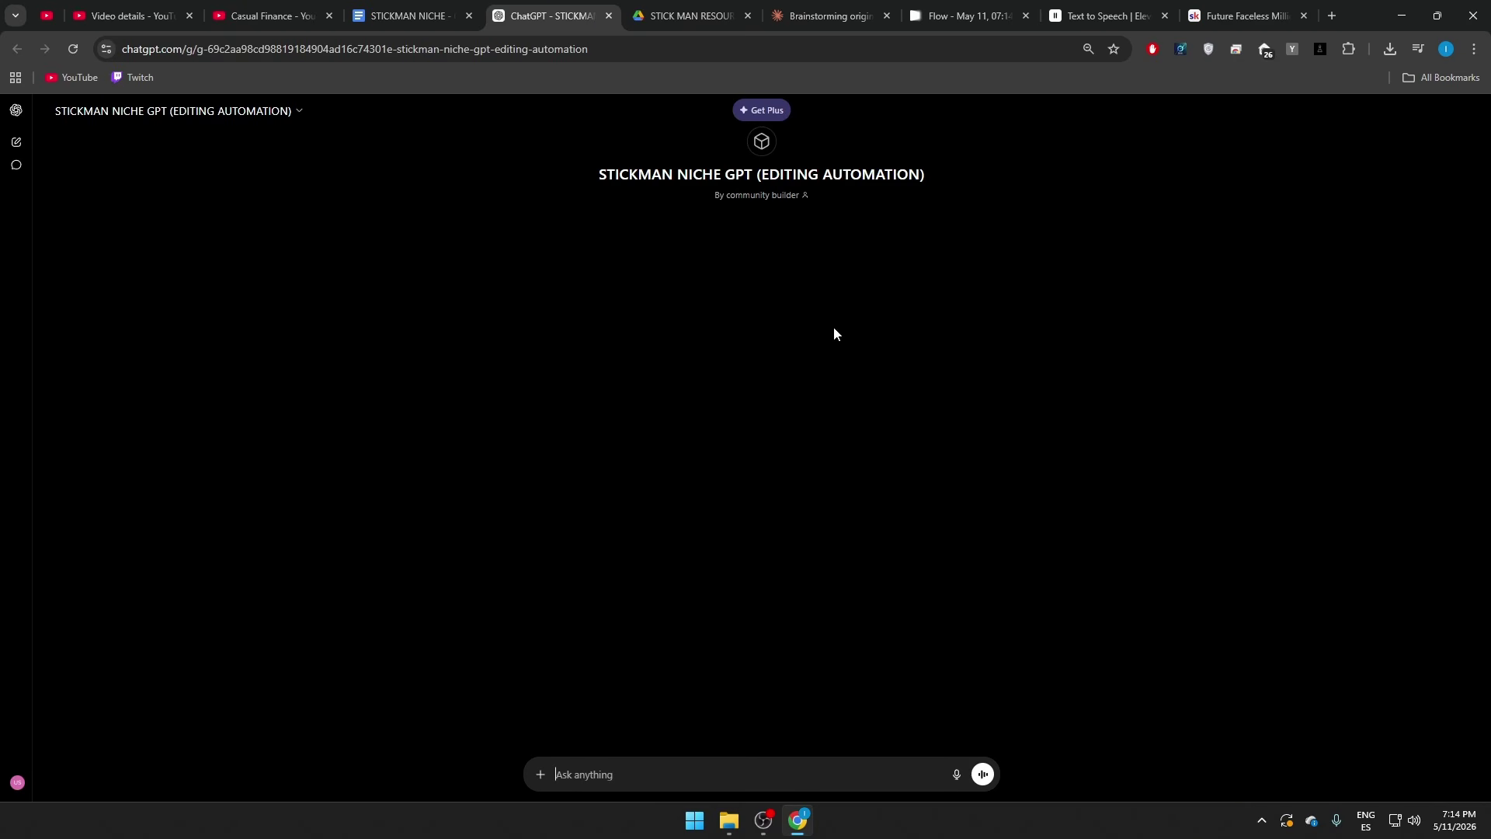
Step: Copy the video title and full script from Claude and send them to STICKMAN NICHE GPT (EDITING AUTOMATION)
click(830, 17)
click(571, 345)
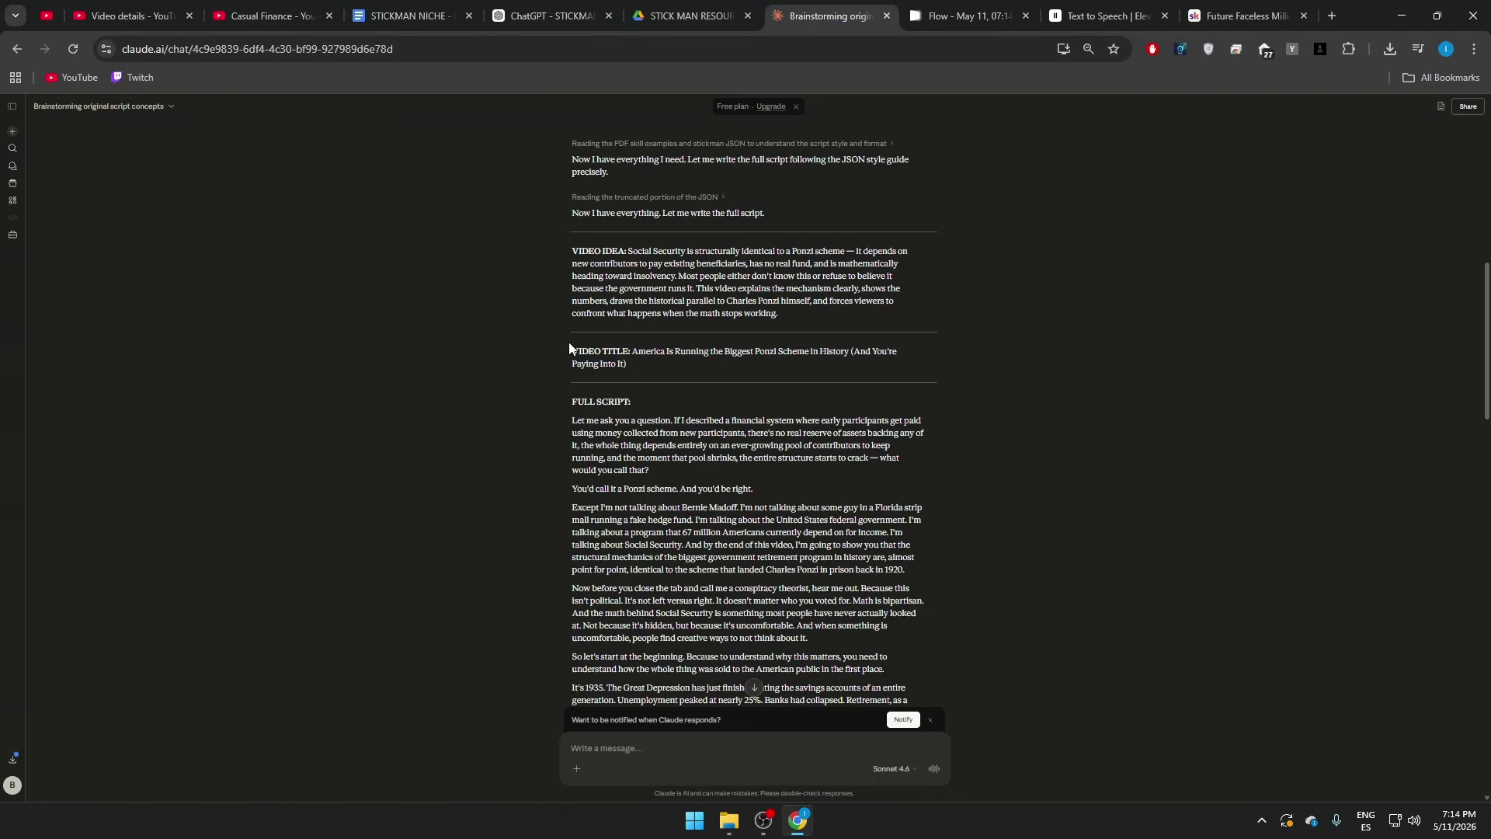
drag(570, 349, 825, 610)
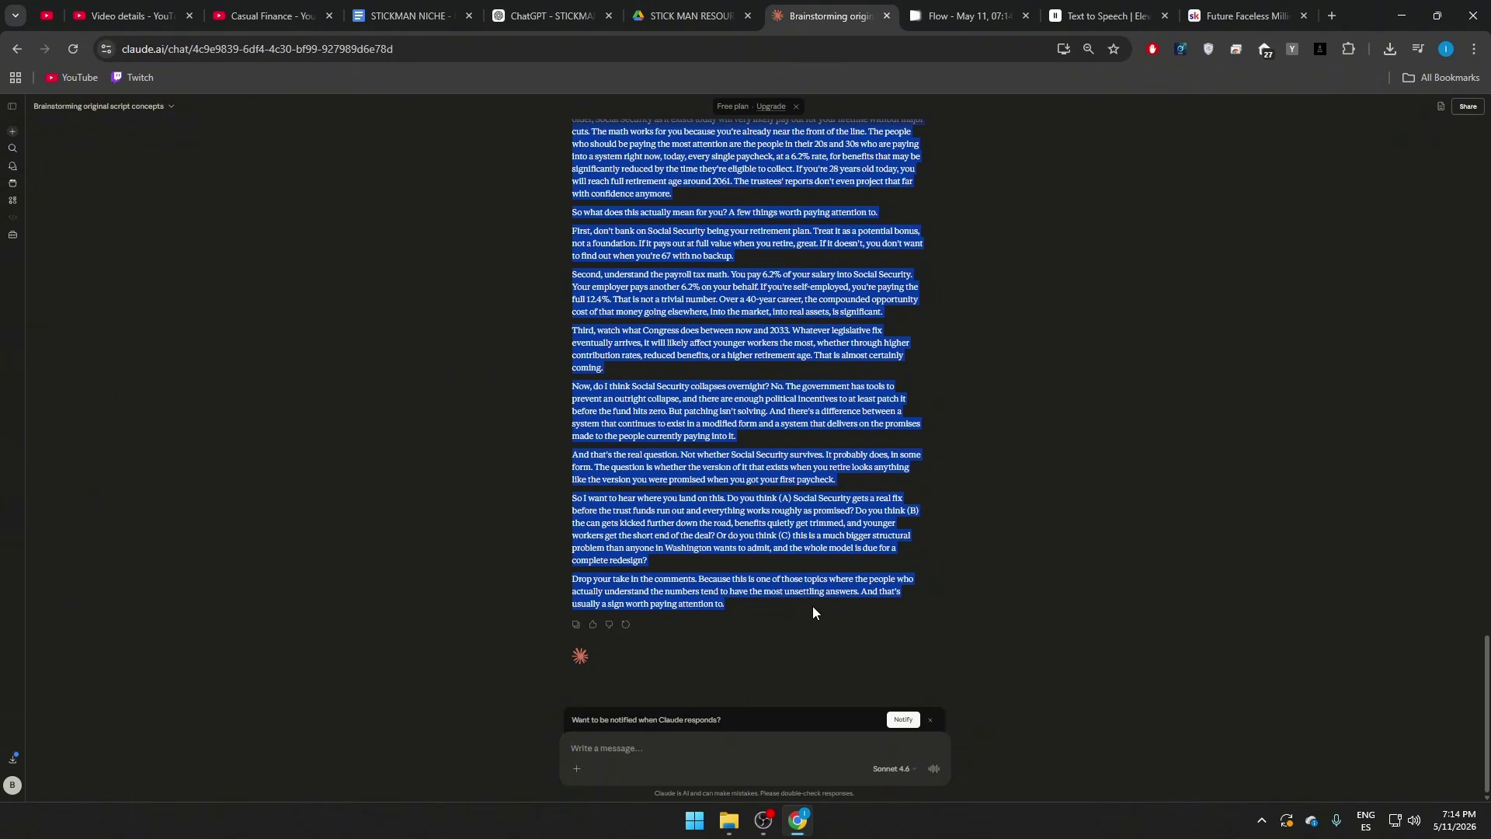
click(548, 16)
click(629, 766)
key(ctrl+v)
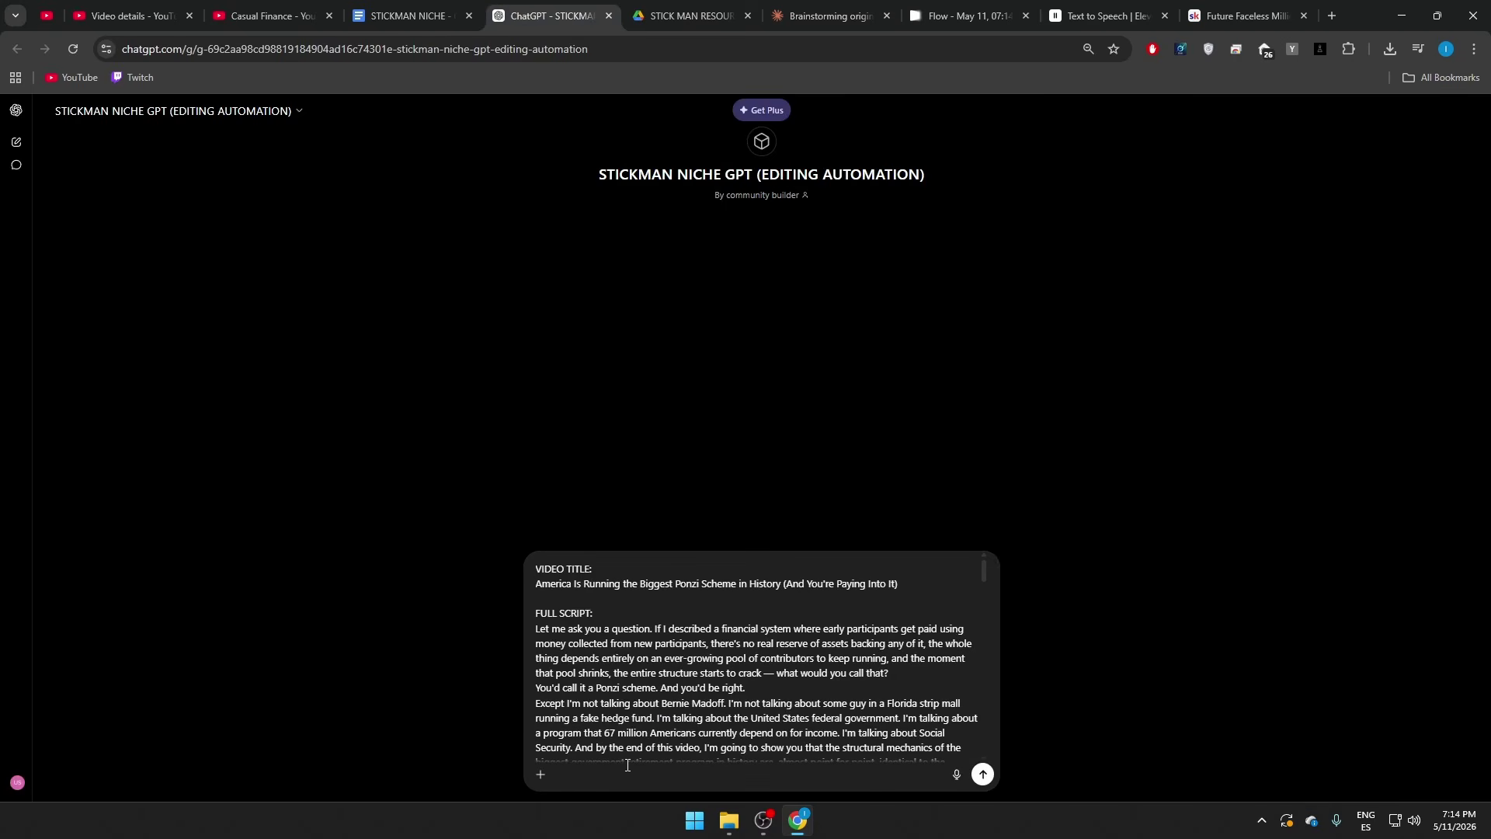
key(Return)
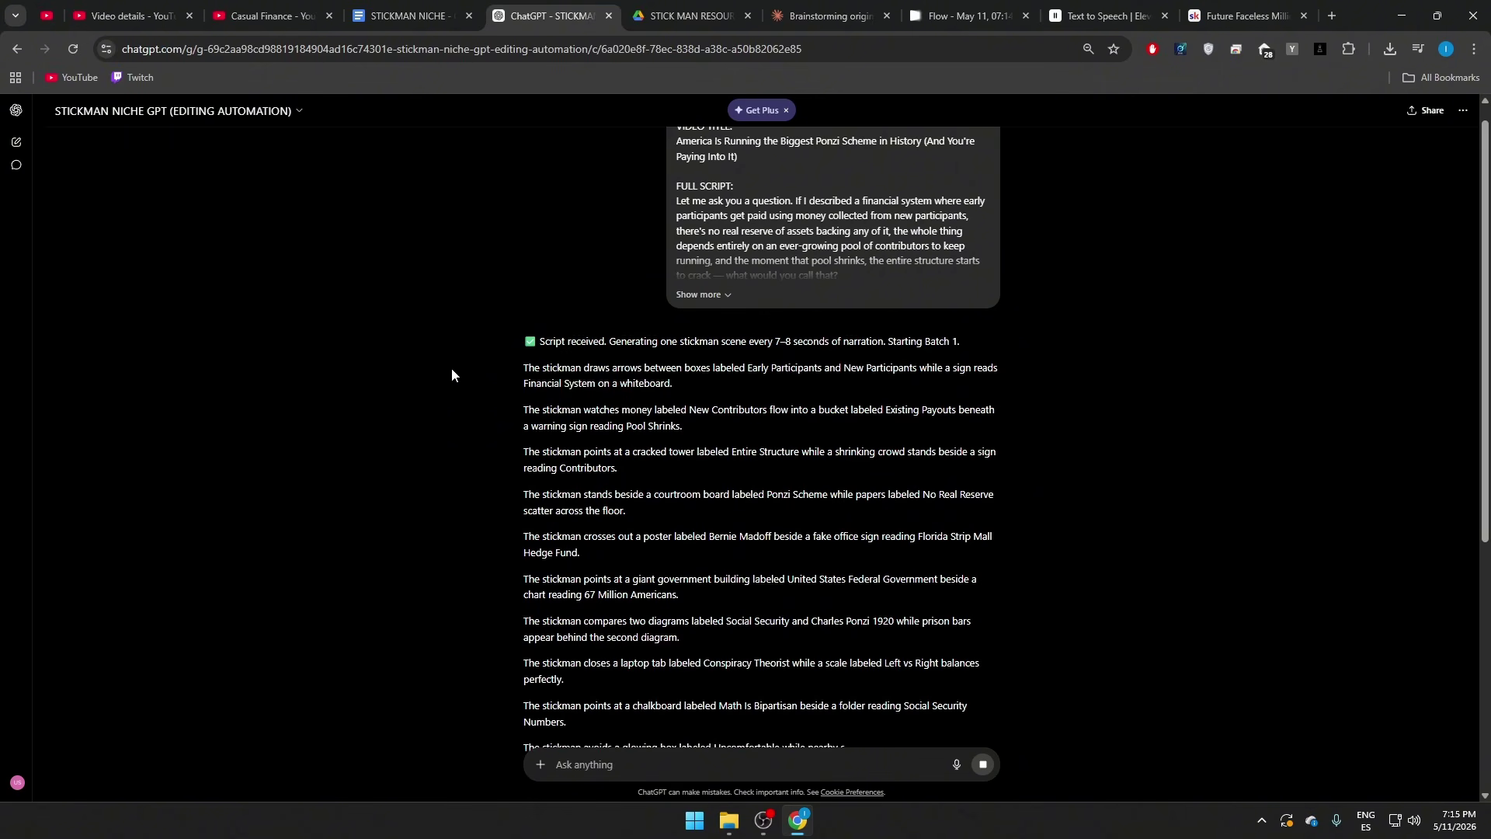
Step: Review the first batch of stickman scene prompts and send NEXT to the custom GPT to request the second batch
drag(977, 685, 477, 359)
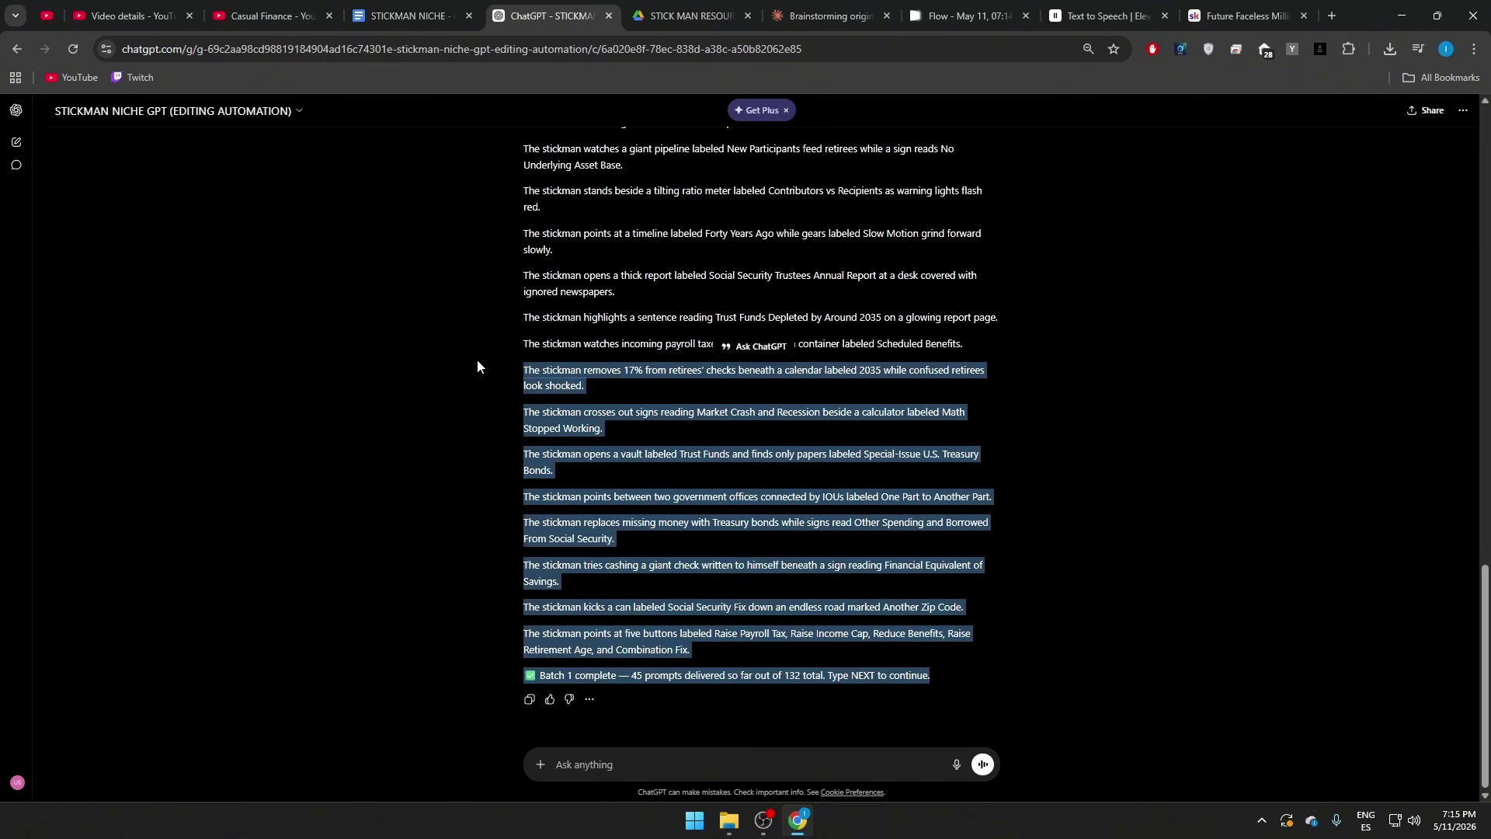
click(479, 364)
scroll(497, 454, up, 1)
scroll(544, 528, down, 1)
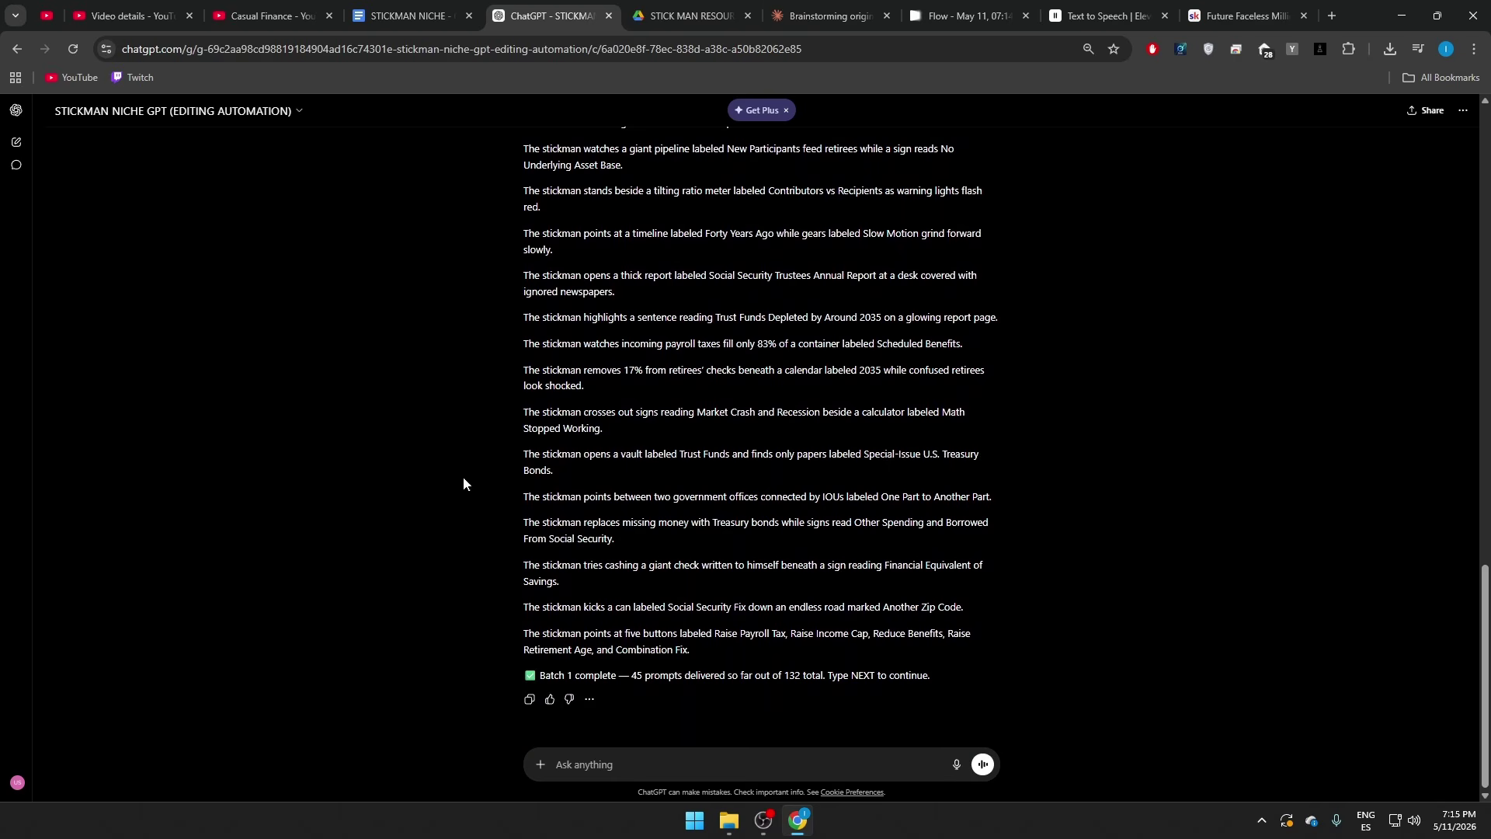
drag(631, 676, 784, 678)
click(824, 680)
click(776, 711)
click(744, 763)
text(NEXT)
key(Return)
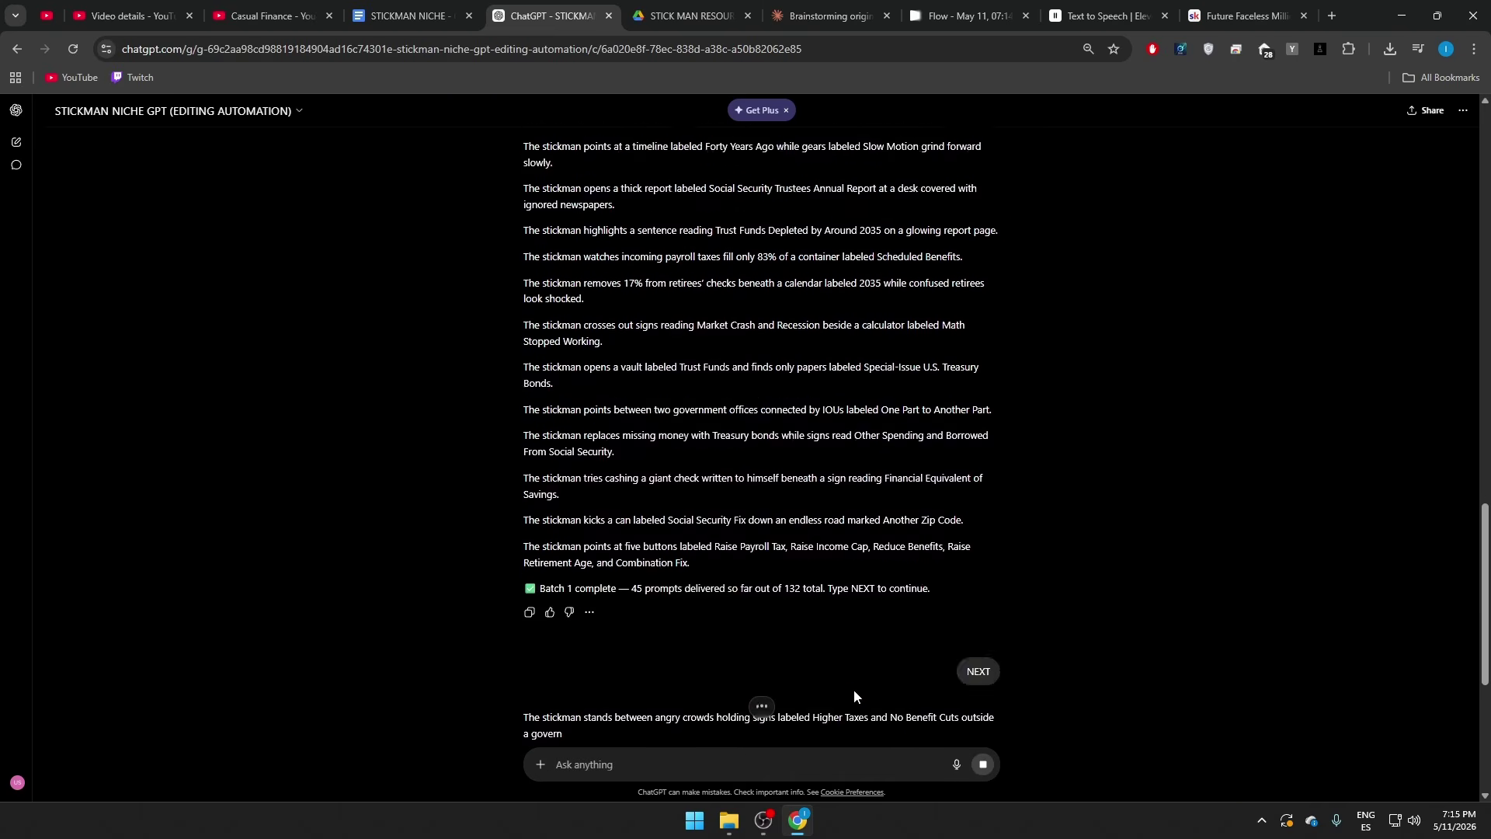
Step: Examine the second batch of stickman scene prompts and compare it with the first batch up to the start of the chat
drag(514, 342, 826, 516)
scroll(827, 518, up, 1)
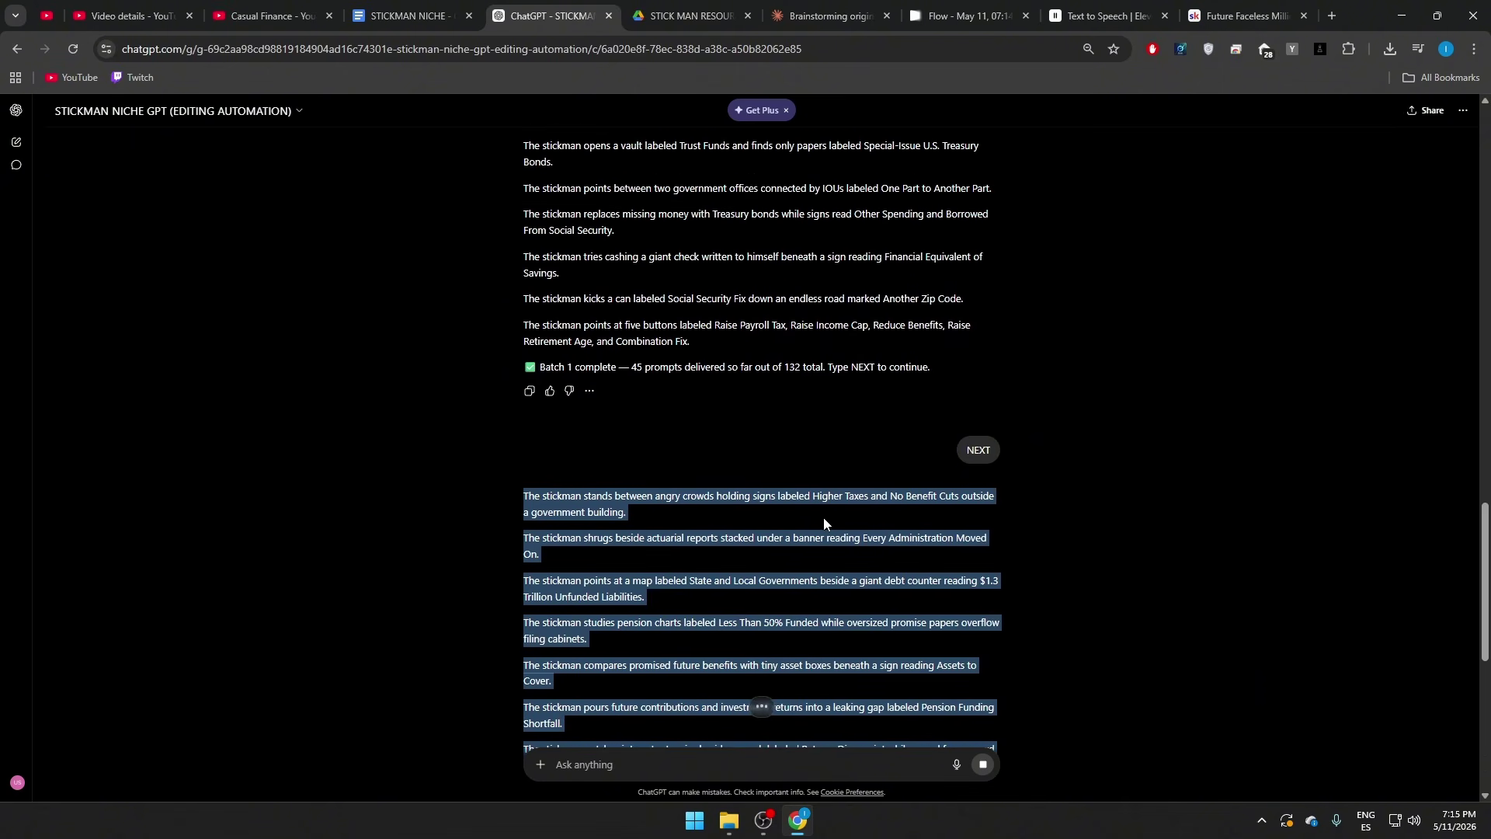
scroll(823, 518, down, 5)
scroll(810, 514, up, 3)
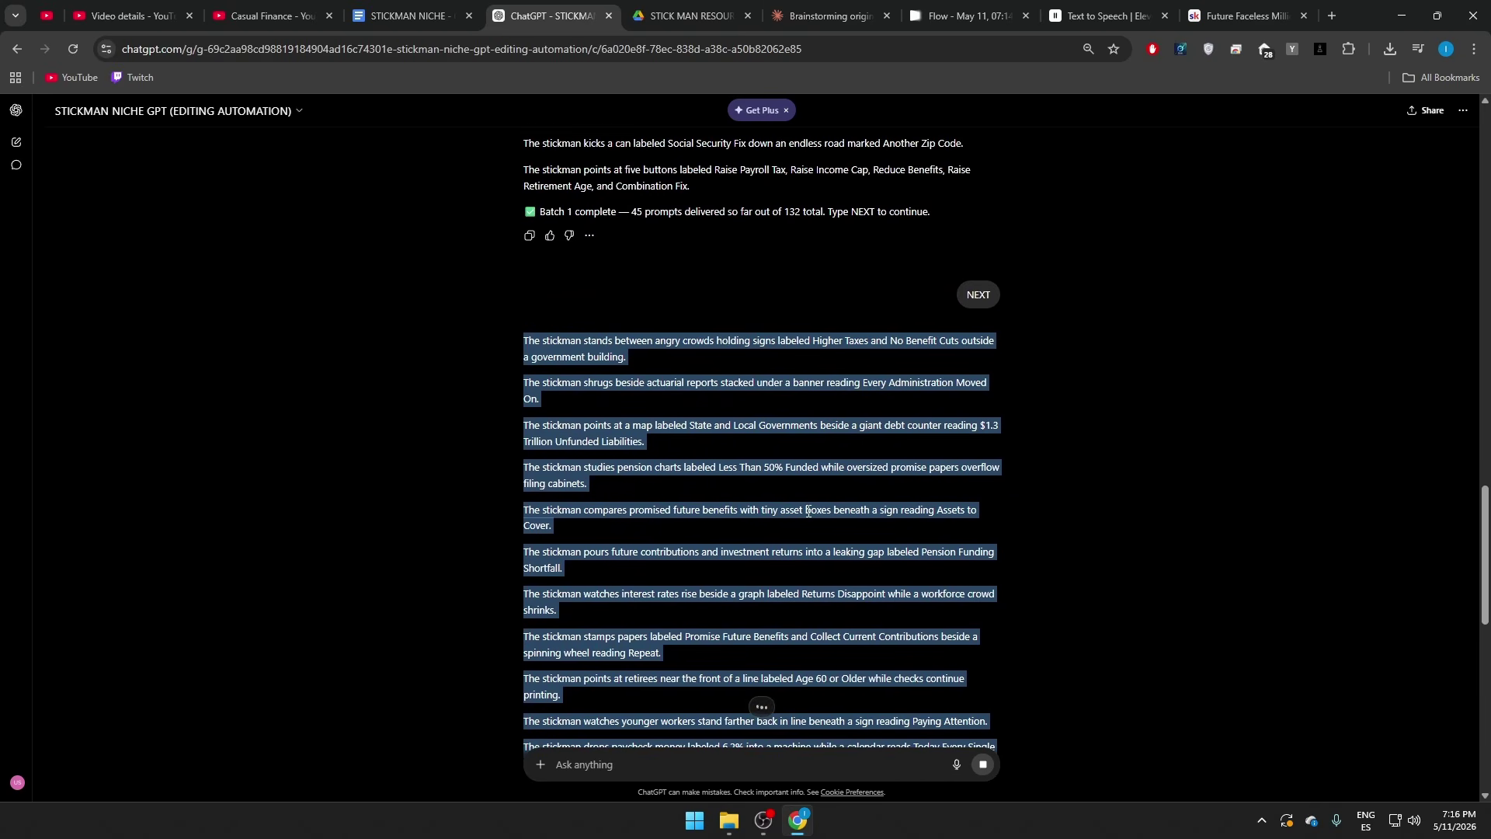
scroll(803, 483, up, 4)
click(700, 522)
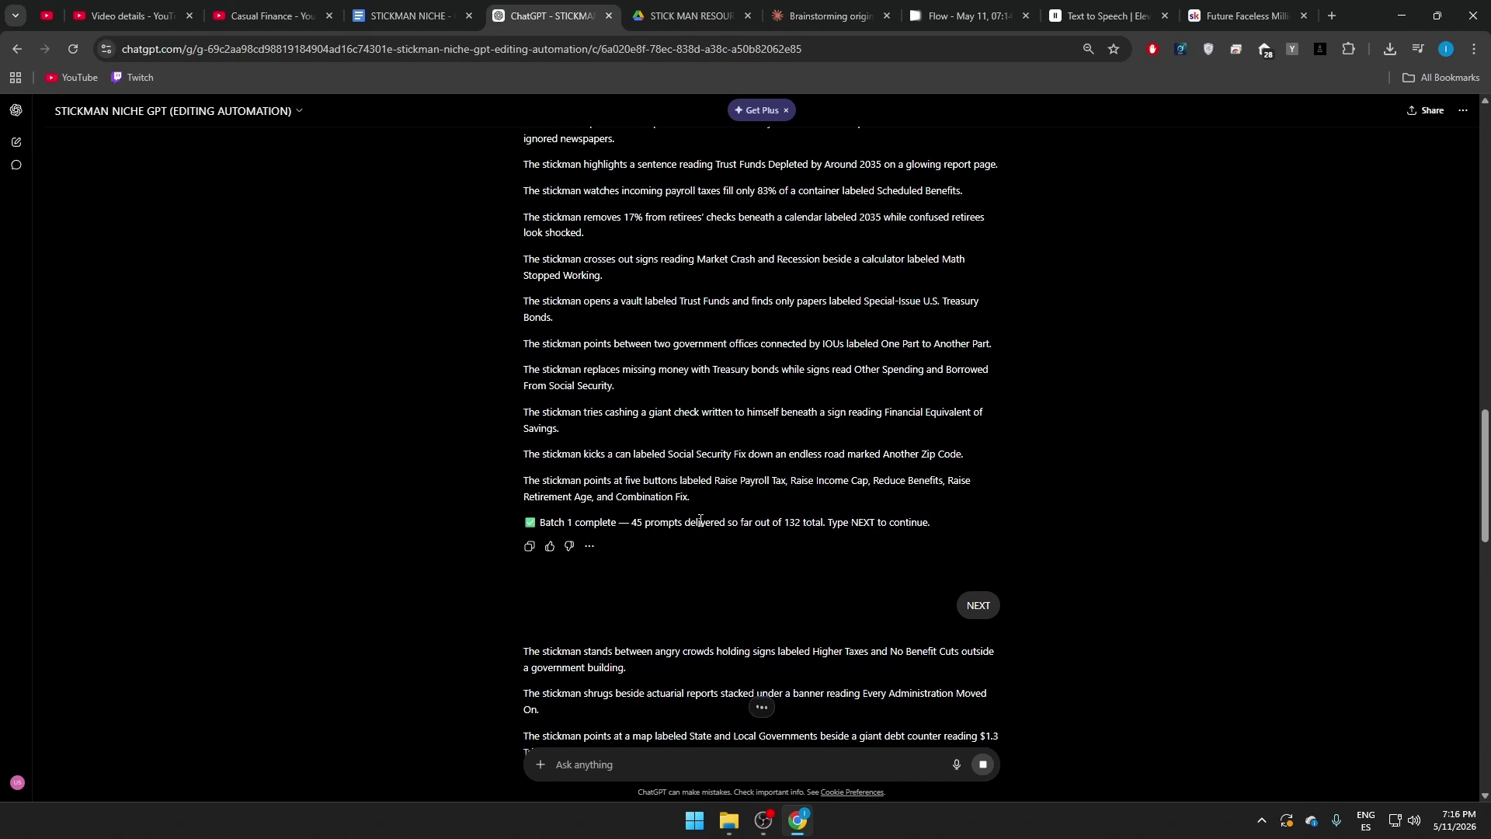
scroll(489, 549, down, 20)
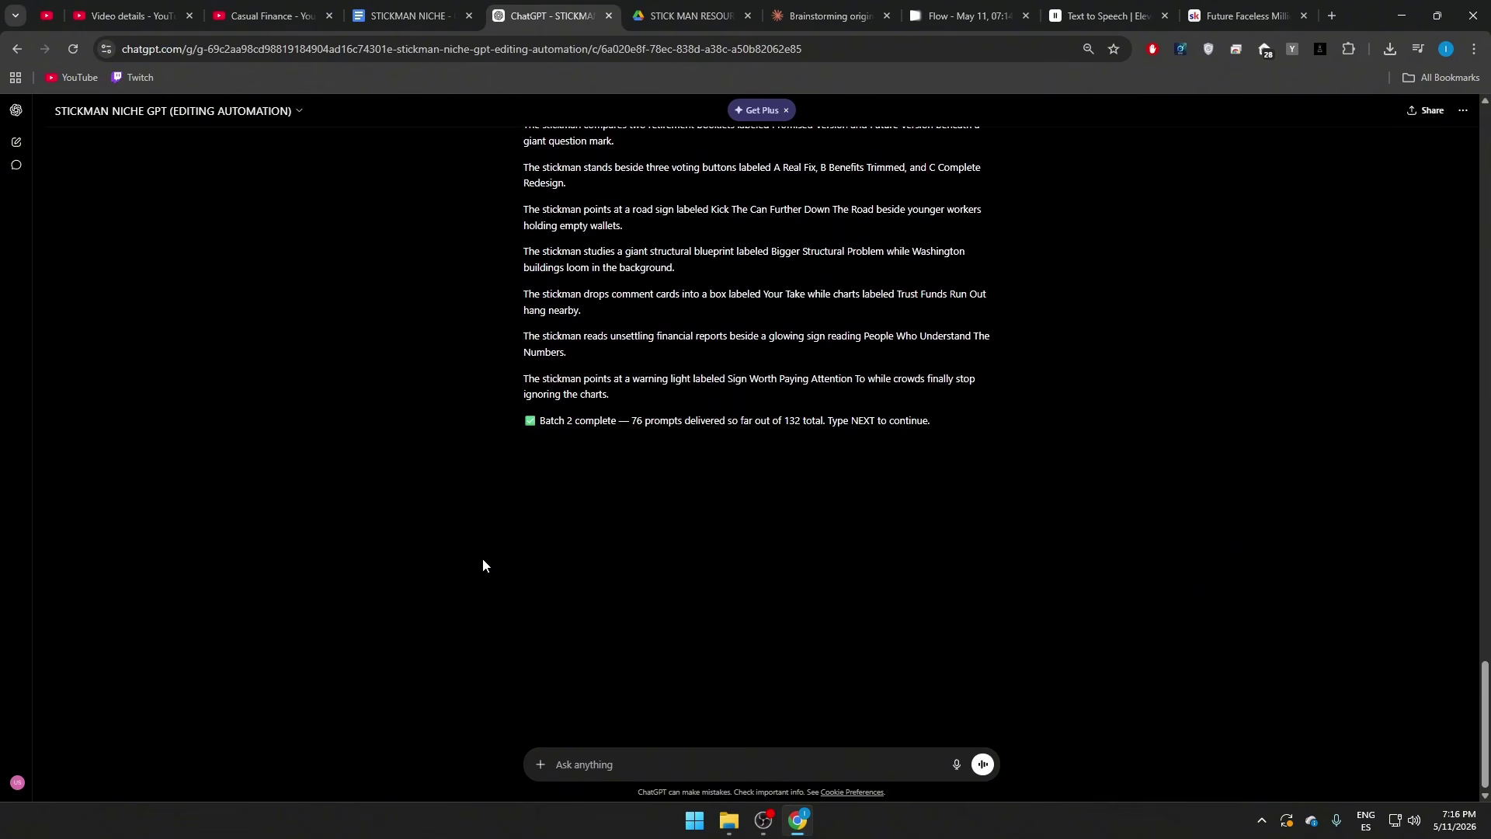
scroll(769, 522, up, 10)
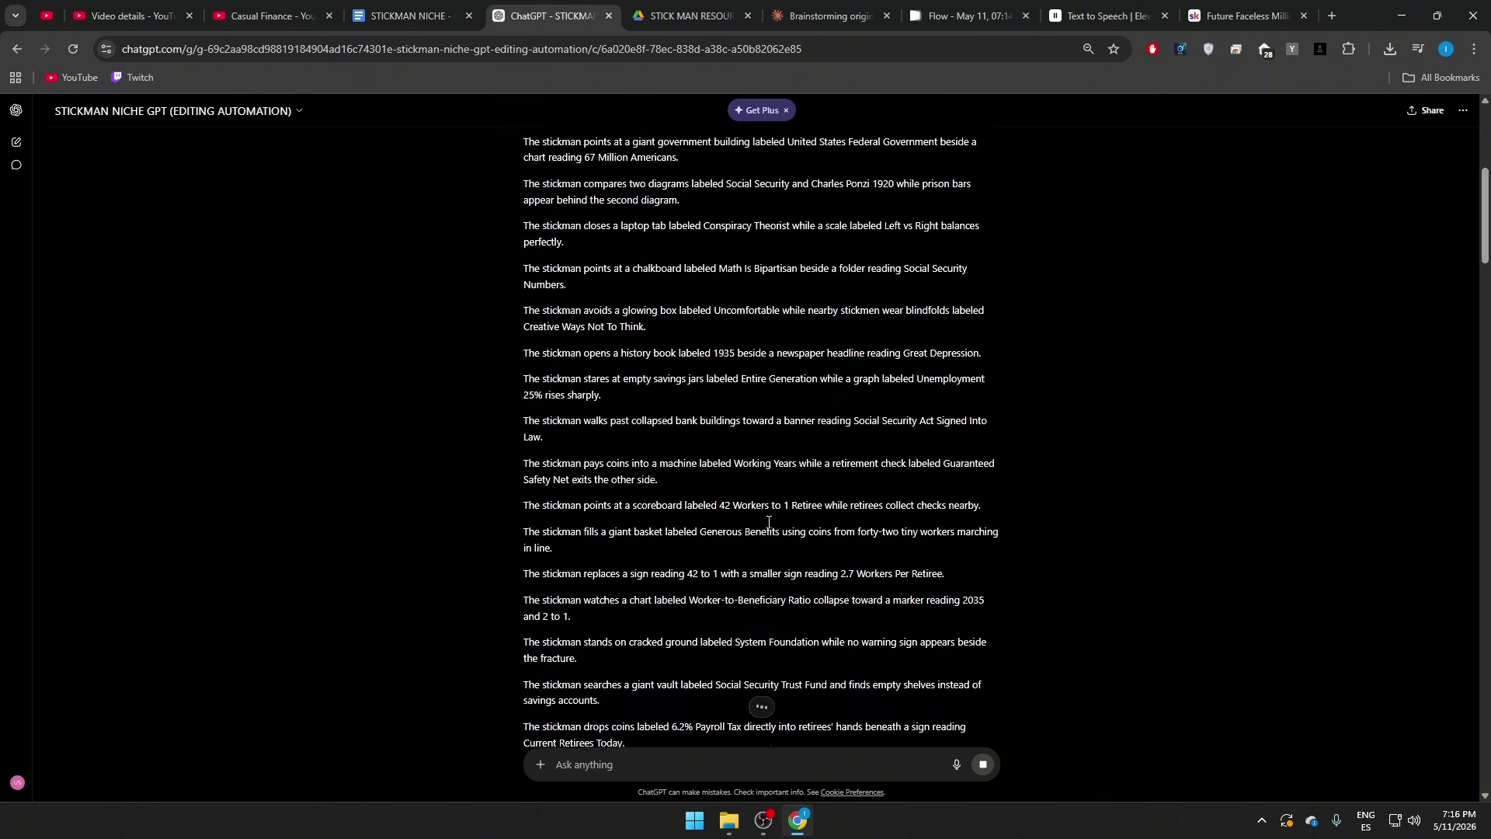
scroll(769, 522, up, 6)
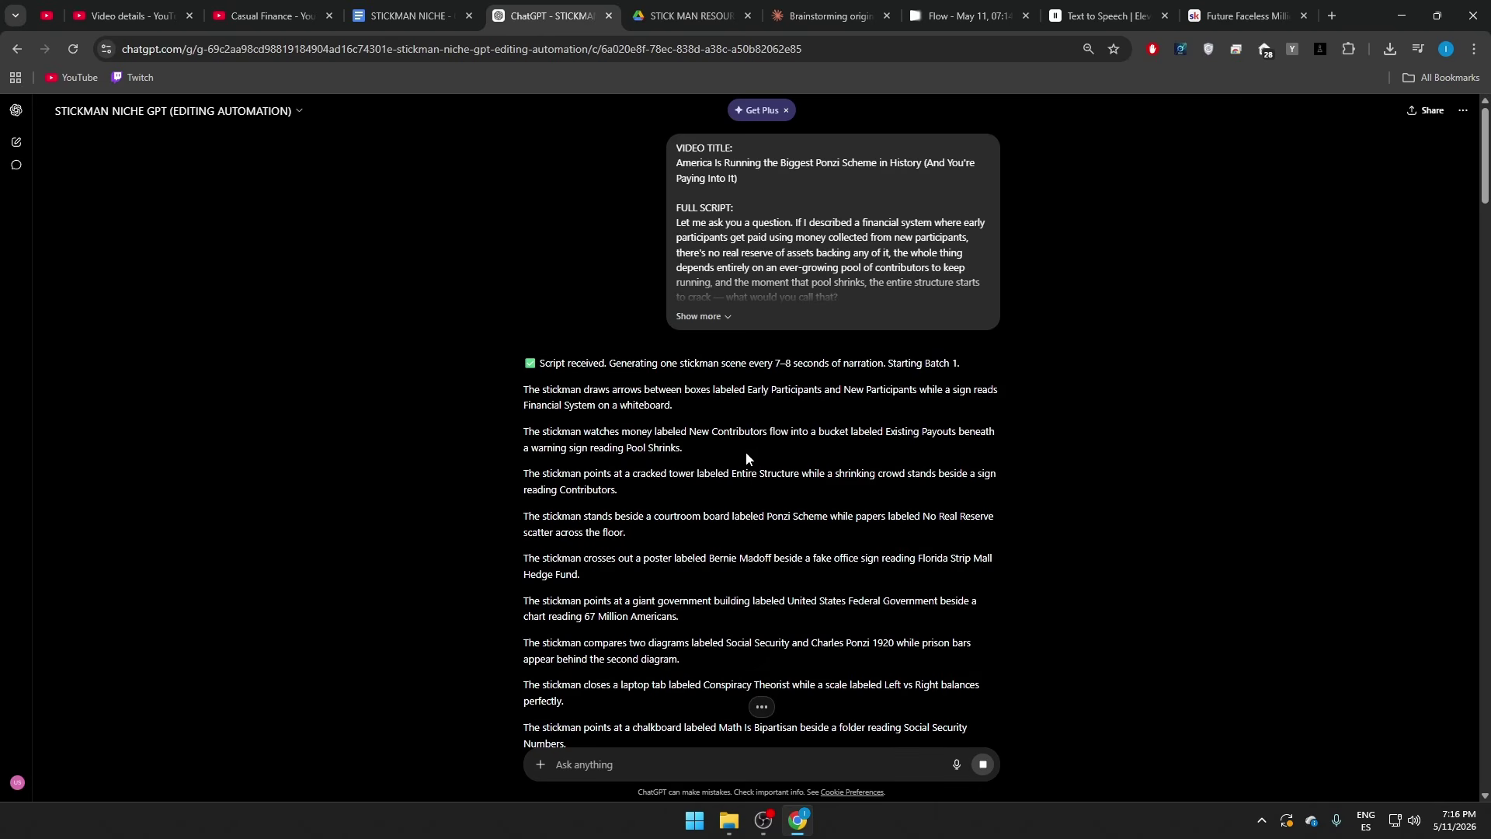
Step: Place the Flow tab beside the ChatGPT tab and inspect the src, ui and side-panel contents of the flow extension folder
drag(949, 12, 878, 10)
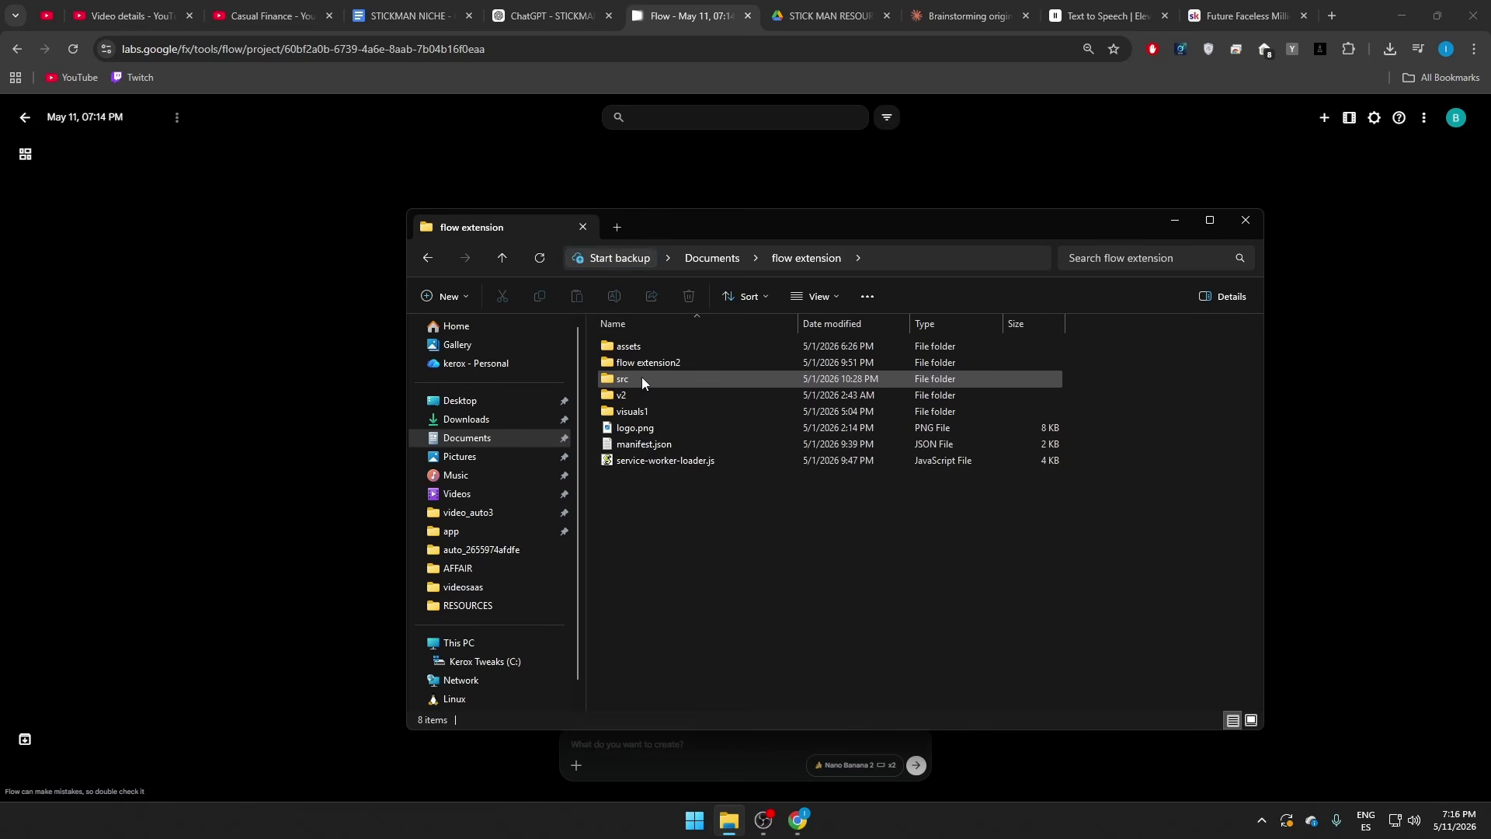
double_click(641, 377)
double_click(636, 363)
click(436, 256)
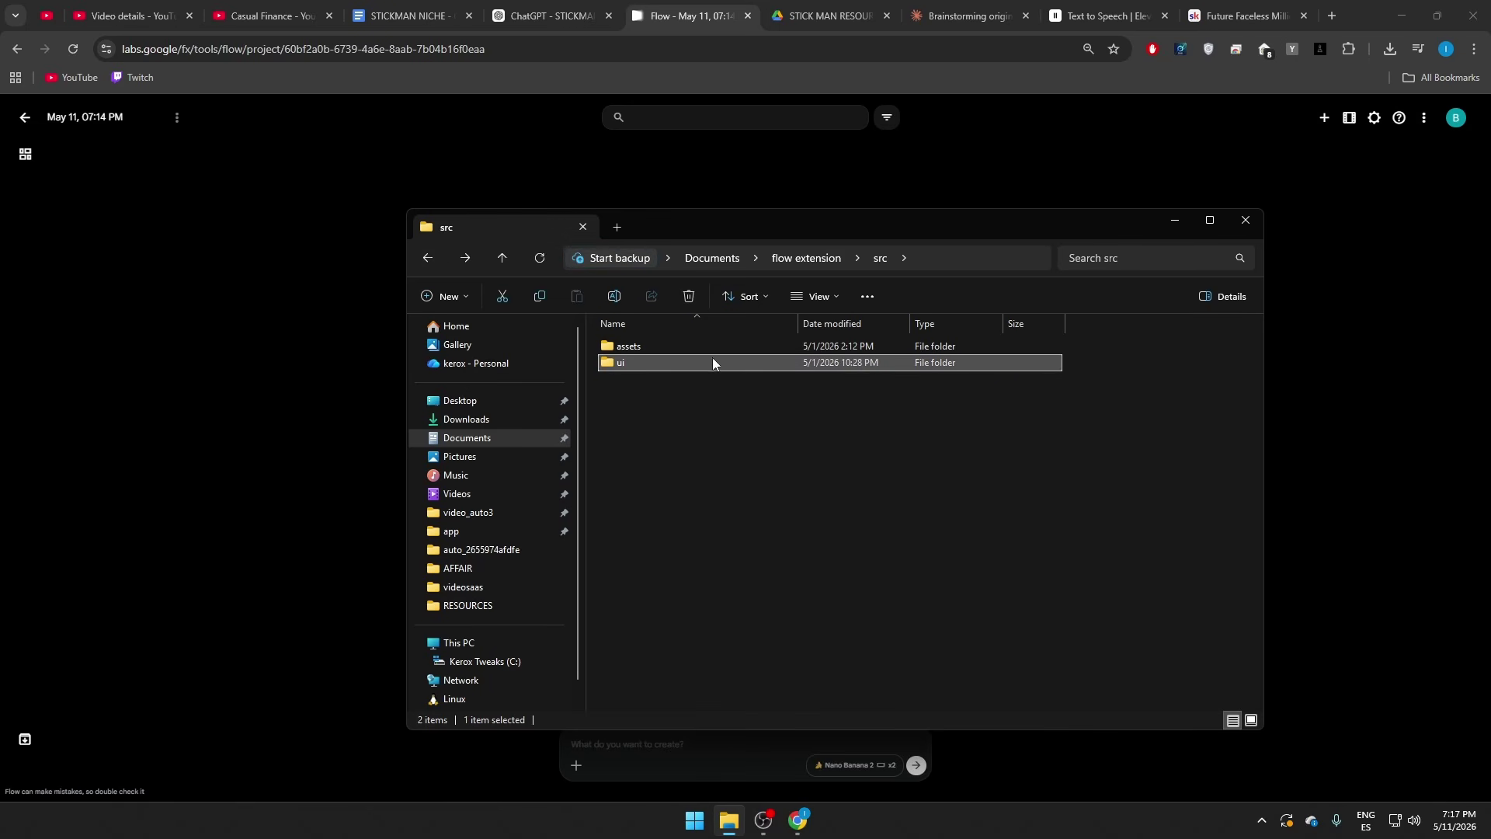
click(705, 350)
double_click(706, 350)
click(435, 259)
click(435, 260)
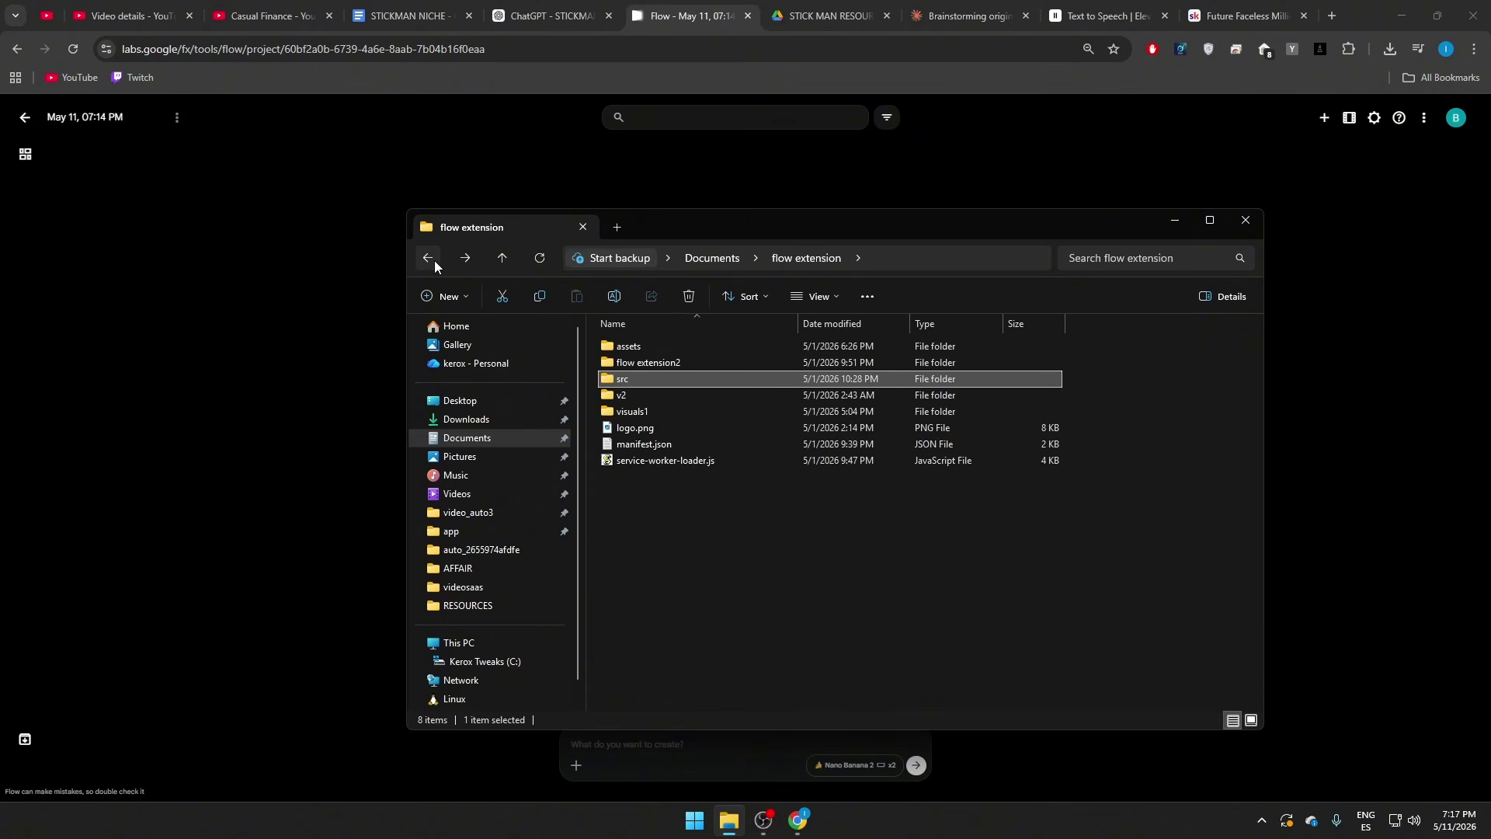
double_click(631, 411)
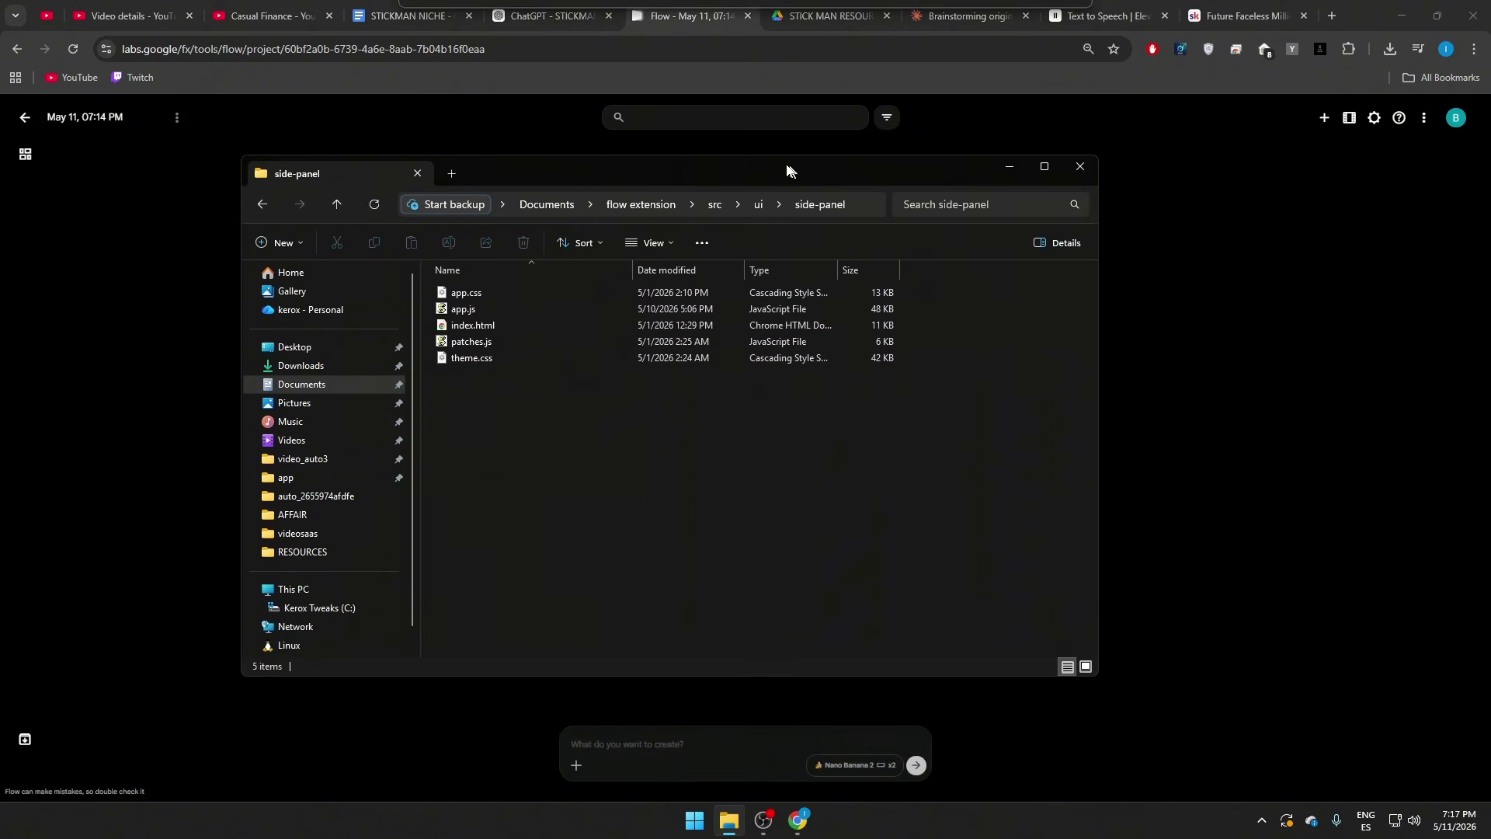
drag(787, 166, 581, 178)
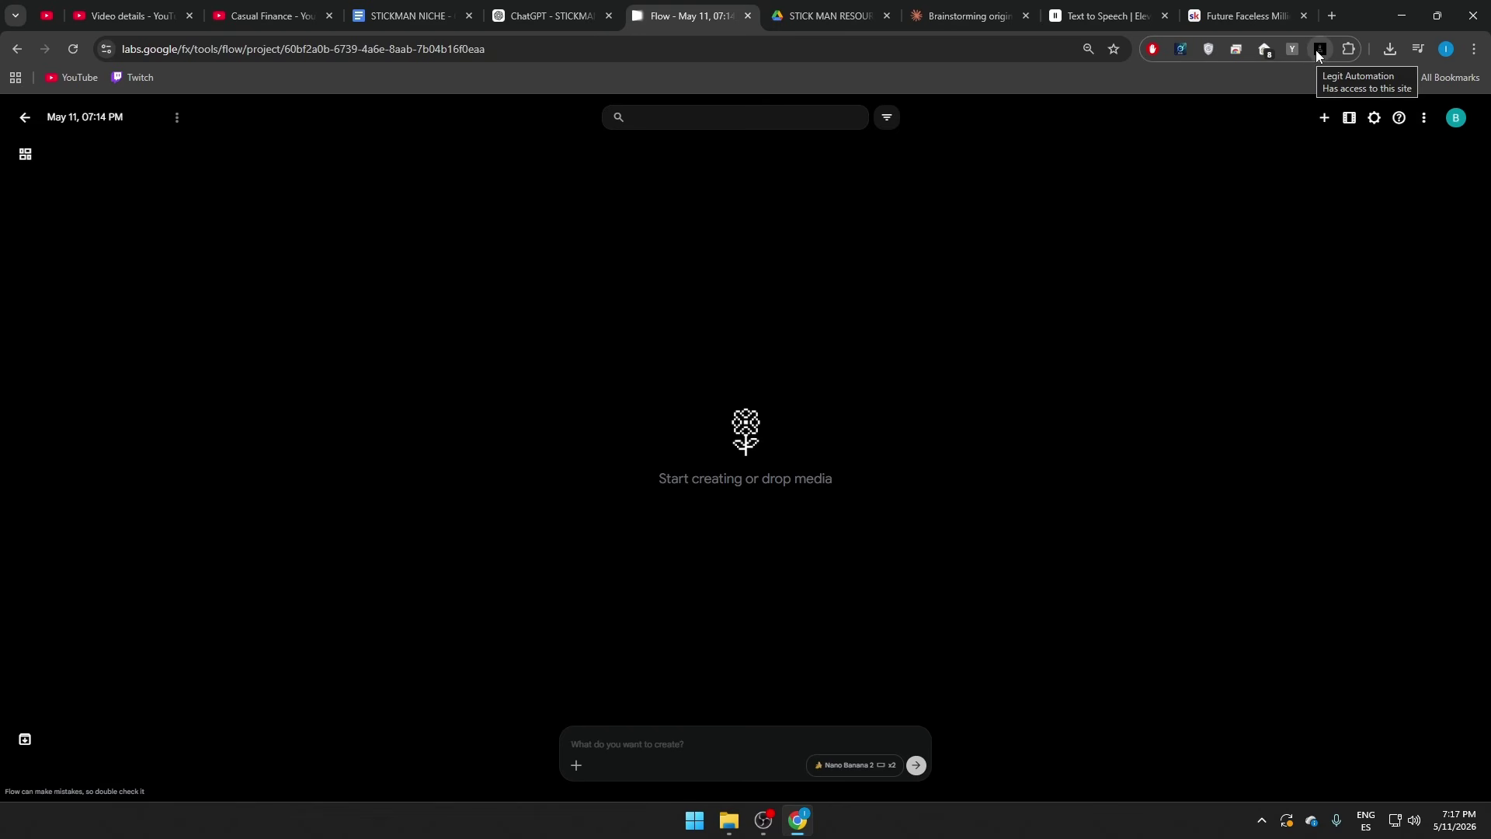
Step: Open the Legit Automation extension beside Flow and choose the Nano Banana 2 model with 2 outputs
click(1319, 50)
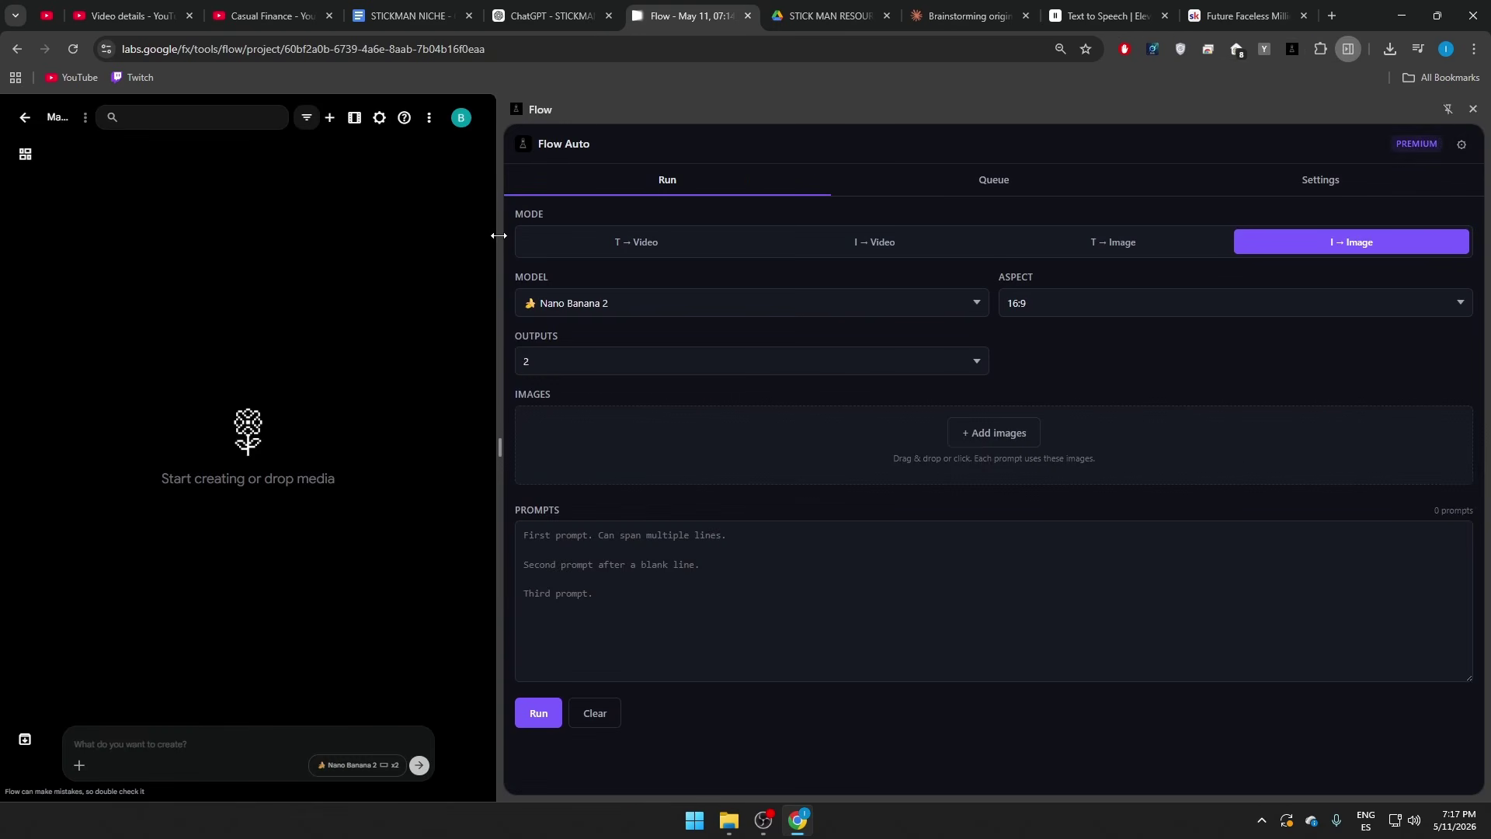
drag(499, 233, 1114, 215)
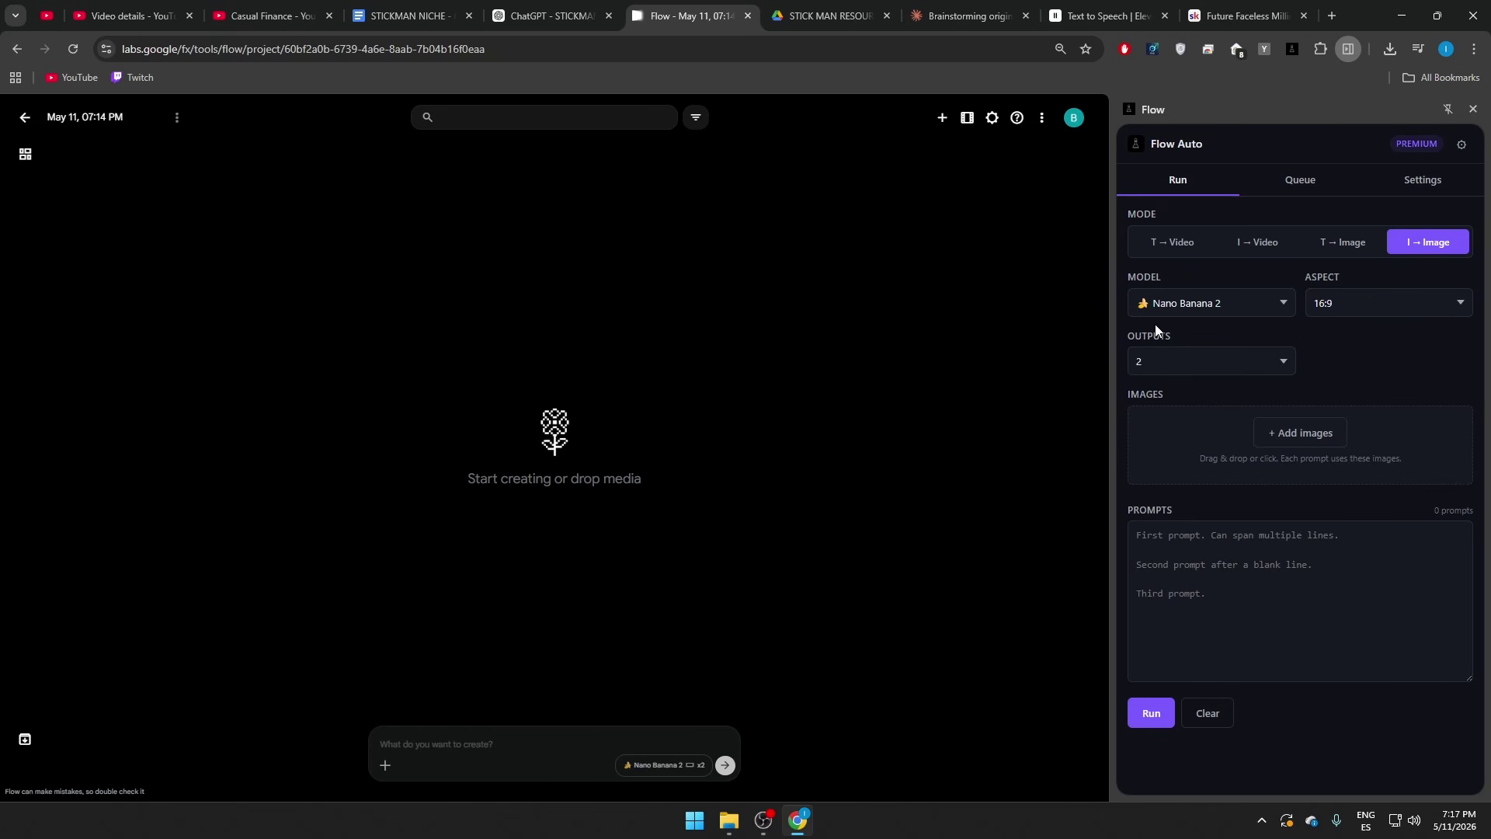
click(1150, 303)
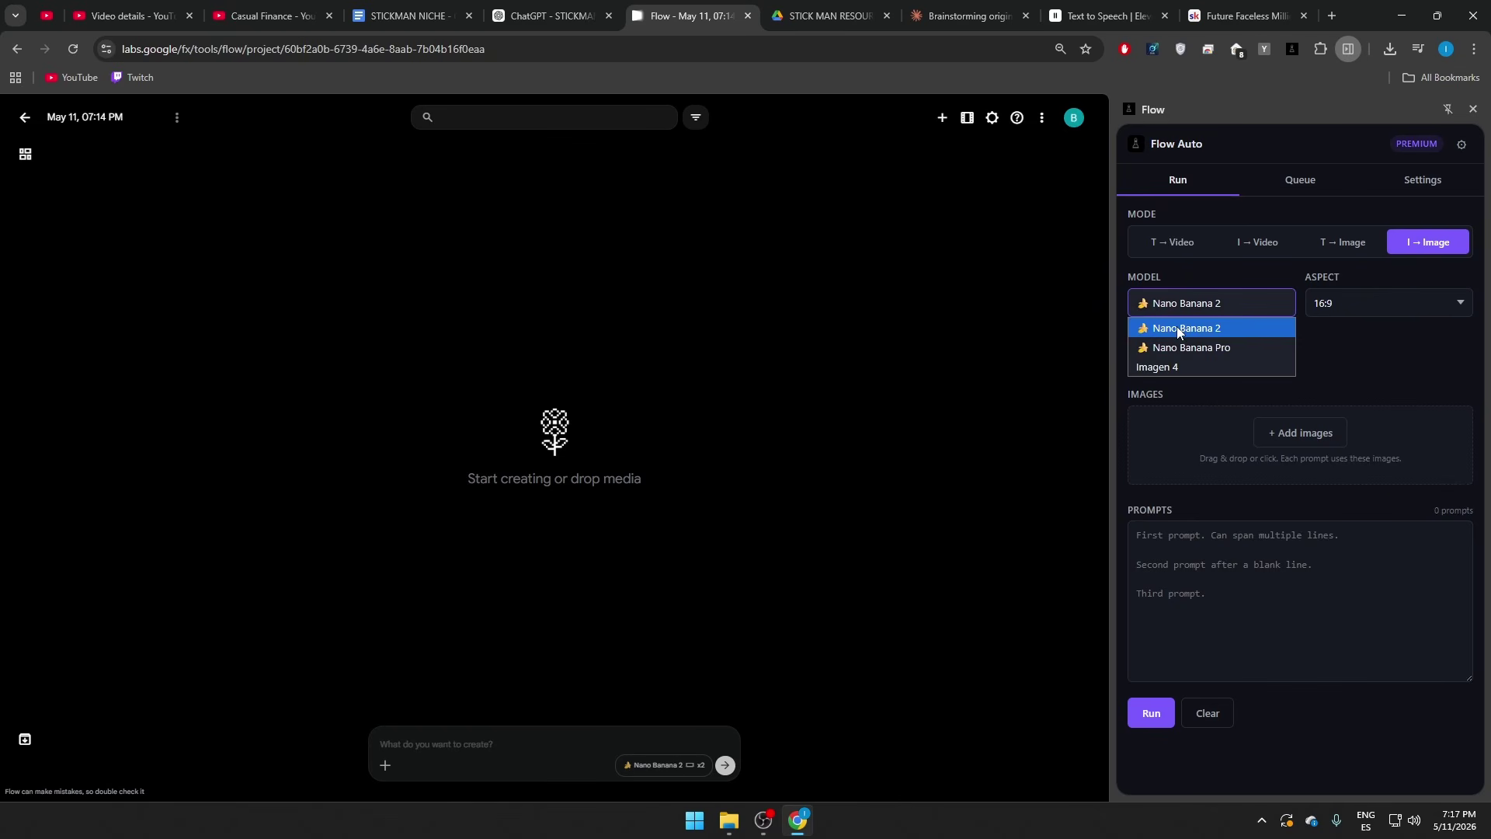
click(1177, 326)
click(1200, 363)
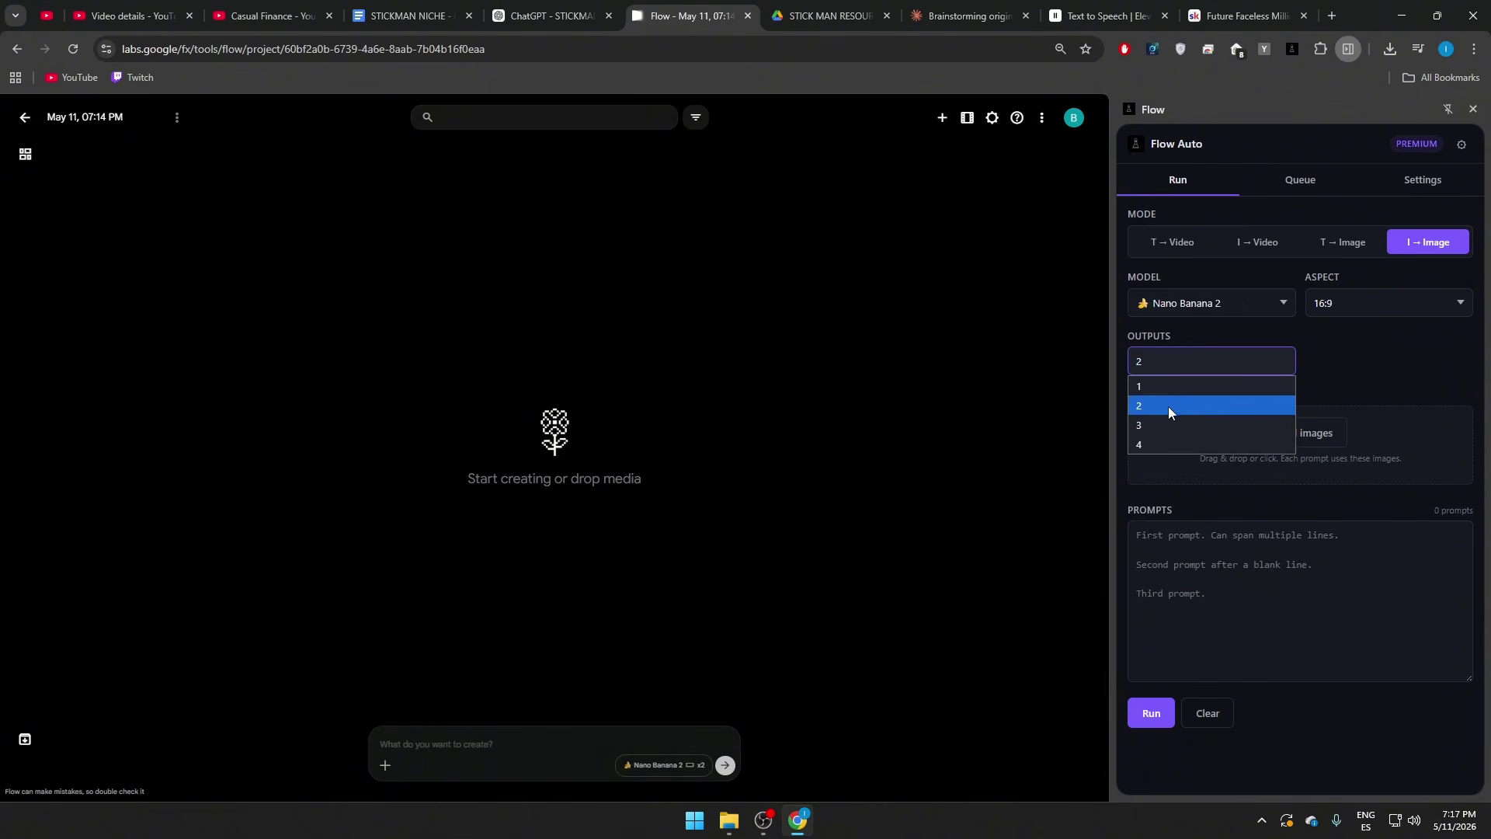
click(1172, 405)
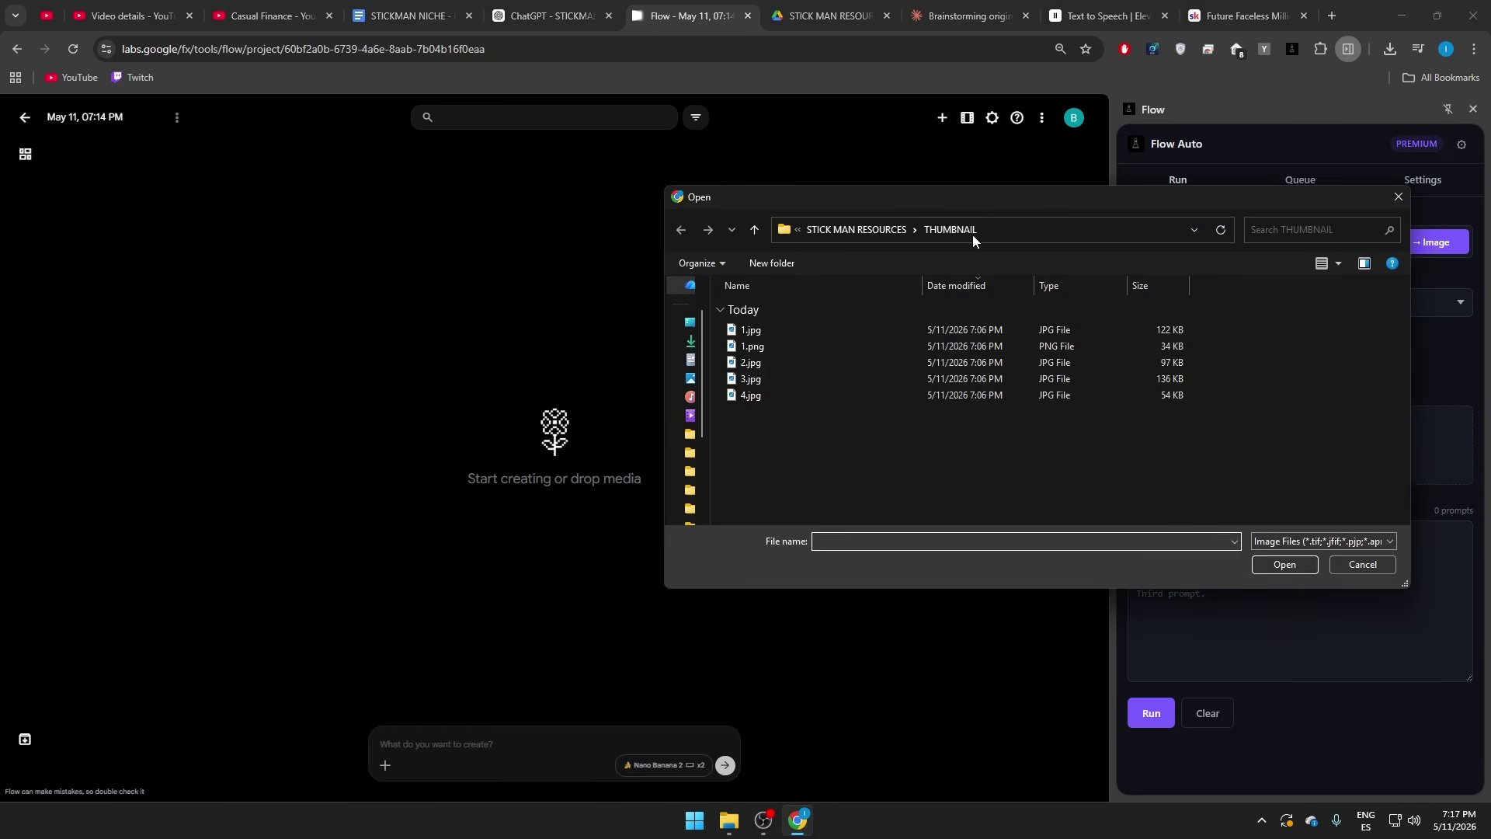
Step: Add 1.png from the AFFAIR folder of STICK MAN RESOURCES as the extension's reference image
click(972, 233)
drag(990, 191, 818, 214)
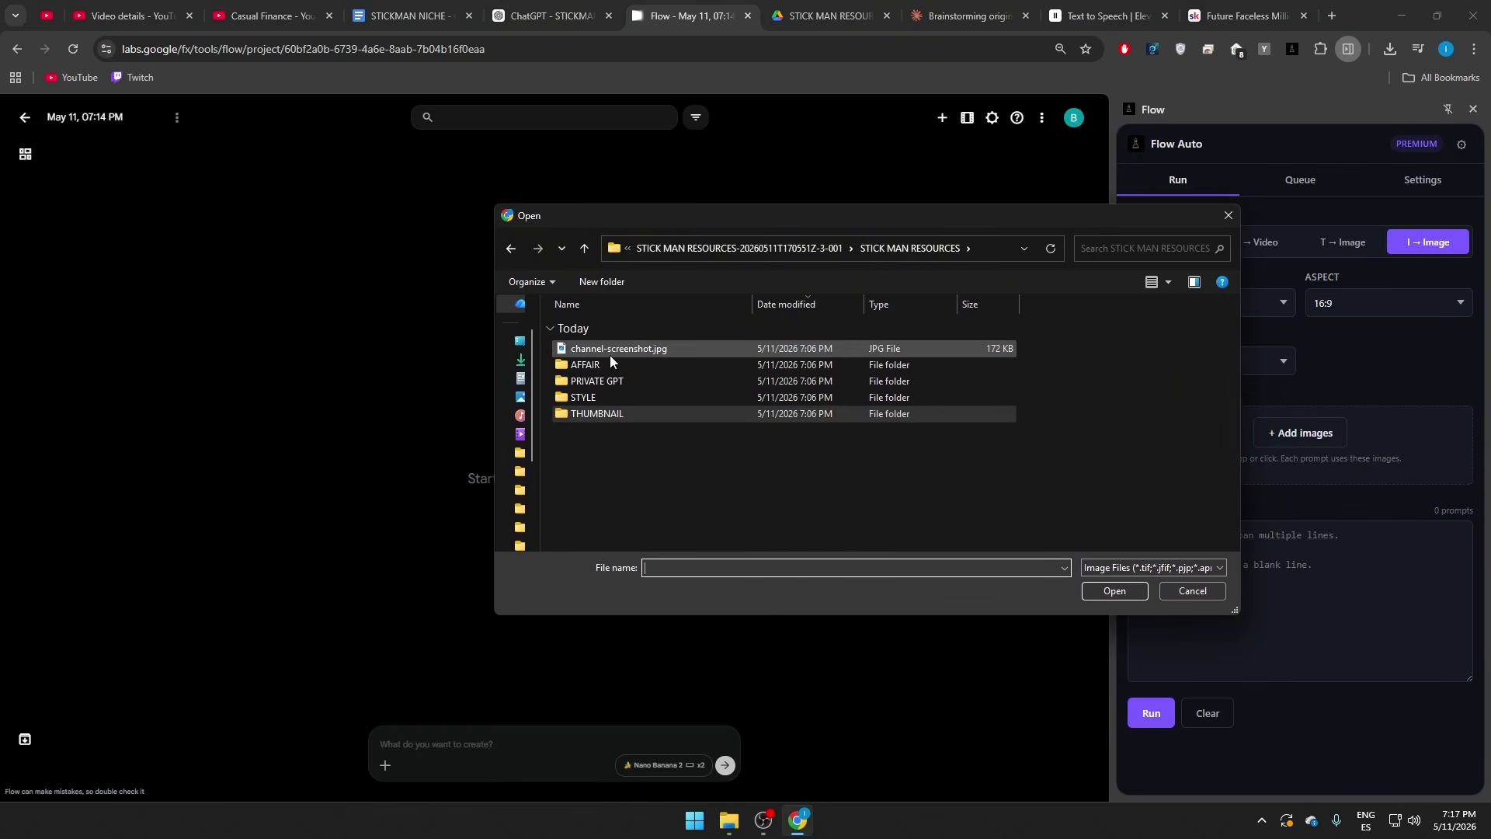
click(578, 366)
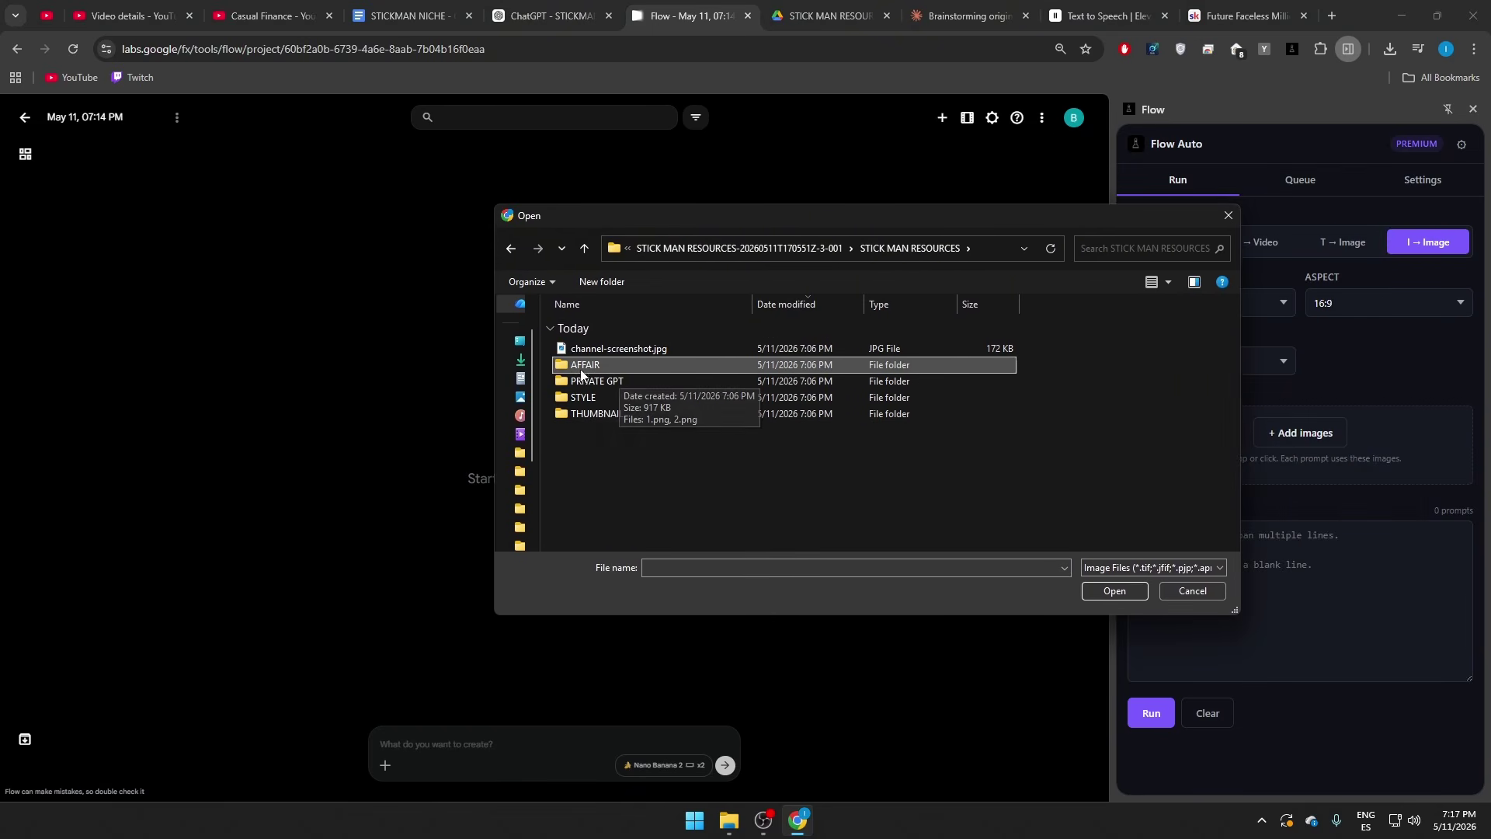
double_click(578, 366)
click(582, 350)
click(1115, 591)
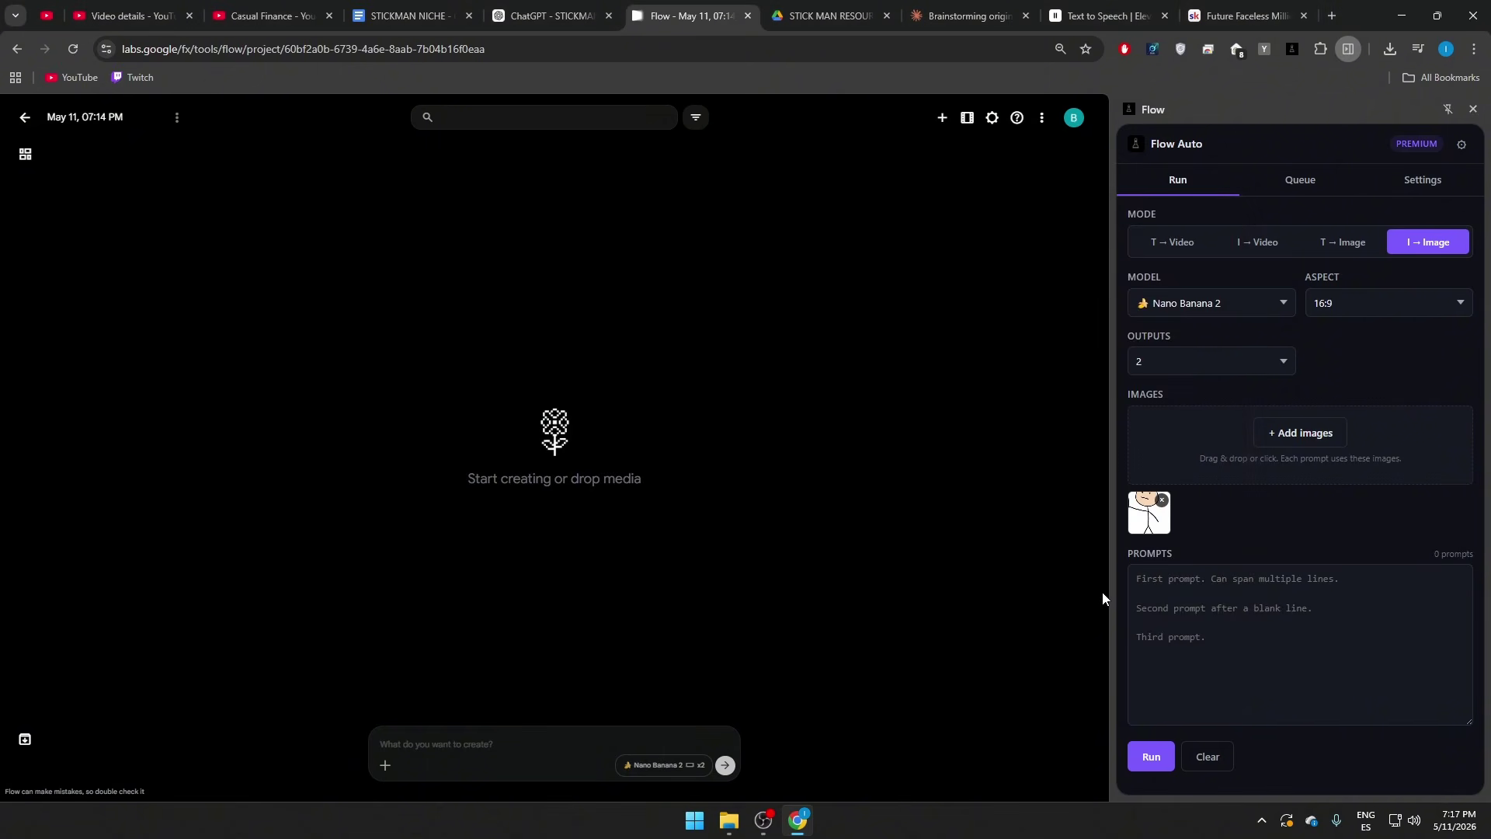
Step: Copy the first batch of scene prompts from ChatGPT into the extension's prompts and run the image generation
key(ctrl+shift+Tab)
key(ctrl+c)
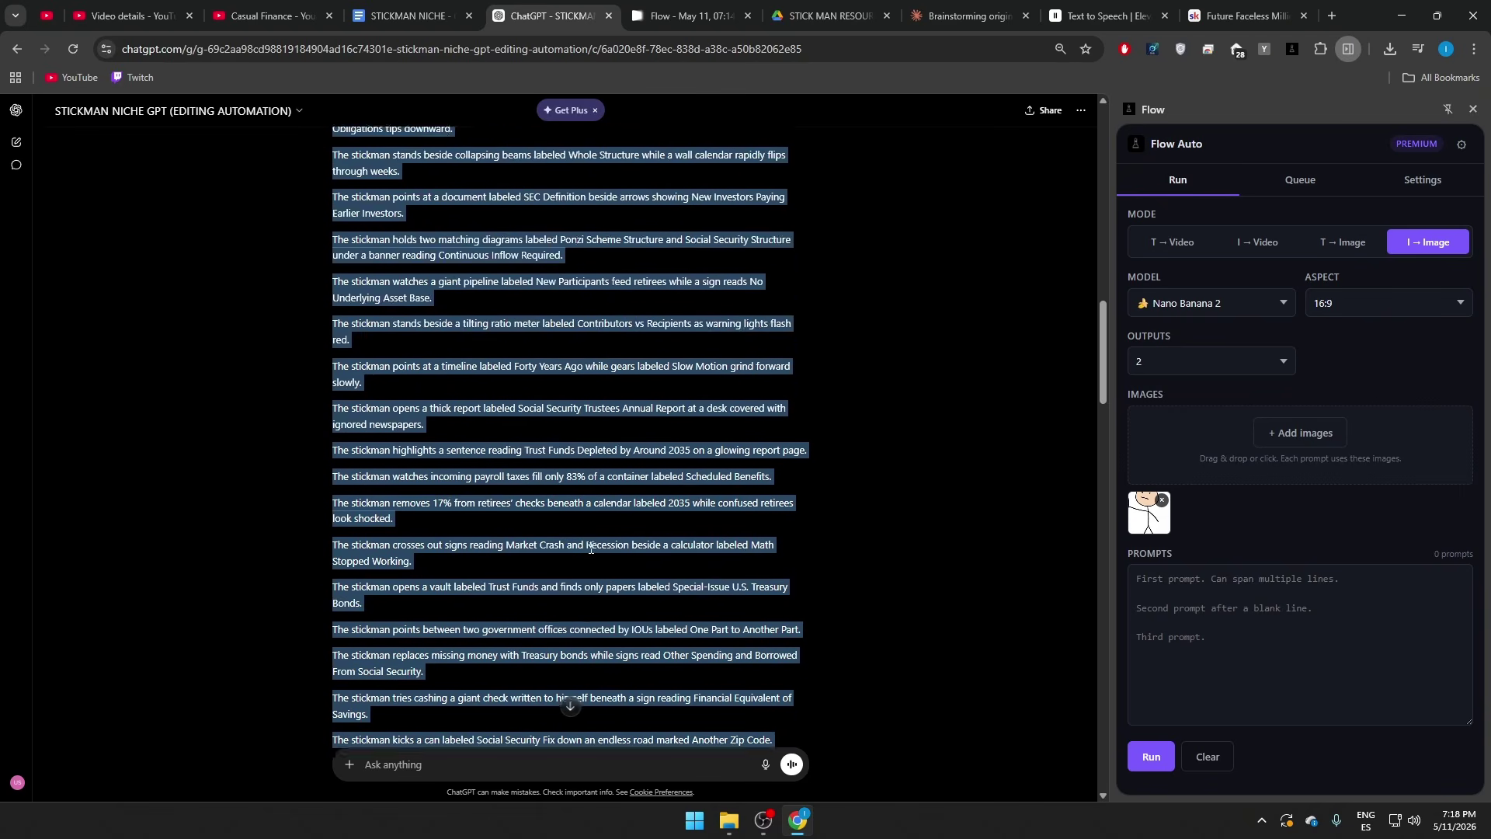
key(ctrl+Tab)
click(1222, 664)
key(ctrl+v)
scroll(1222, 665, up, 20)
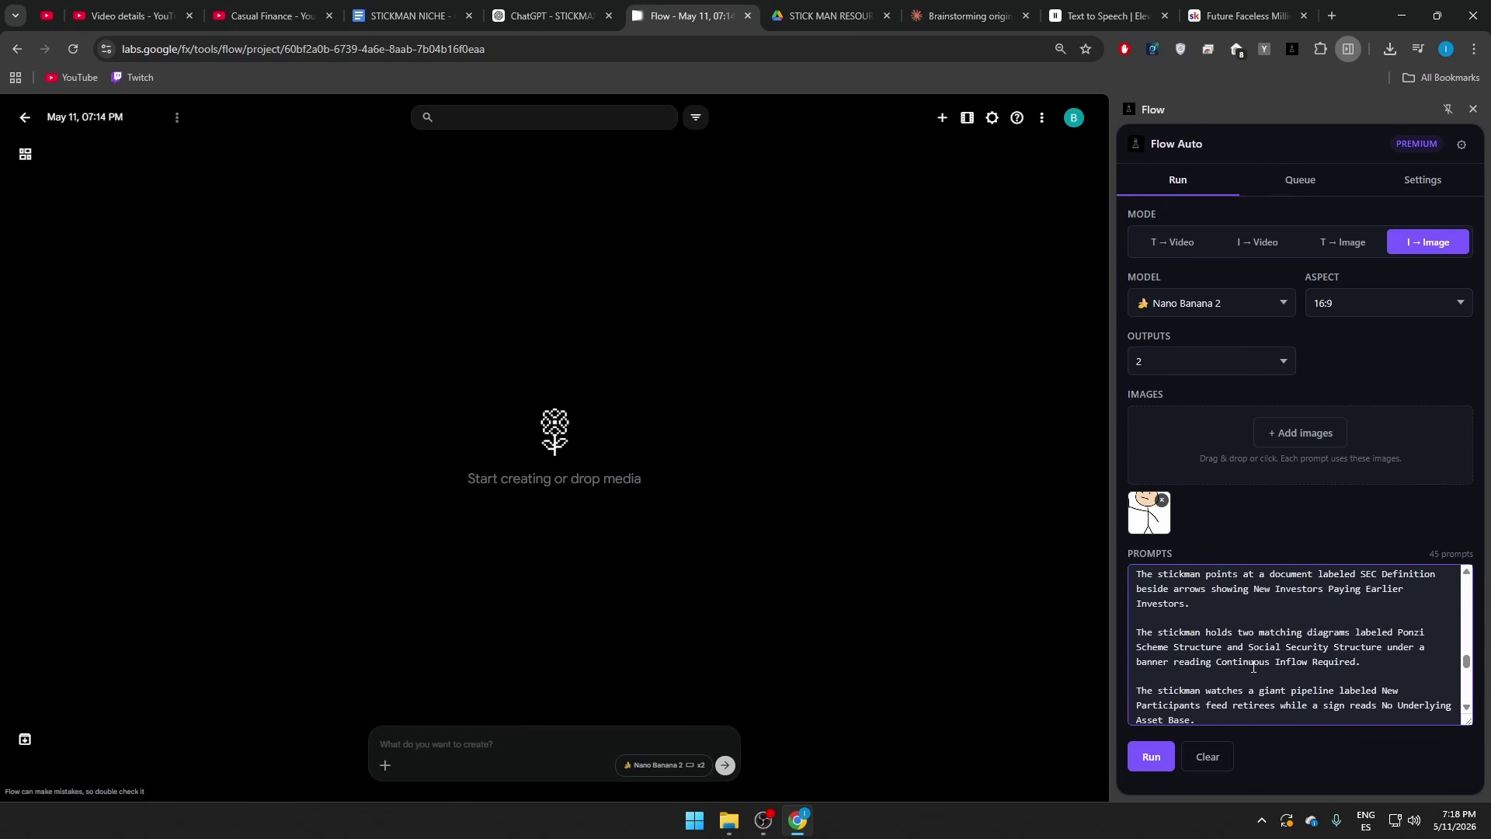
click(1150, 758)
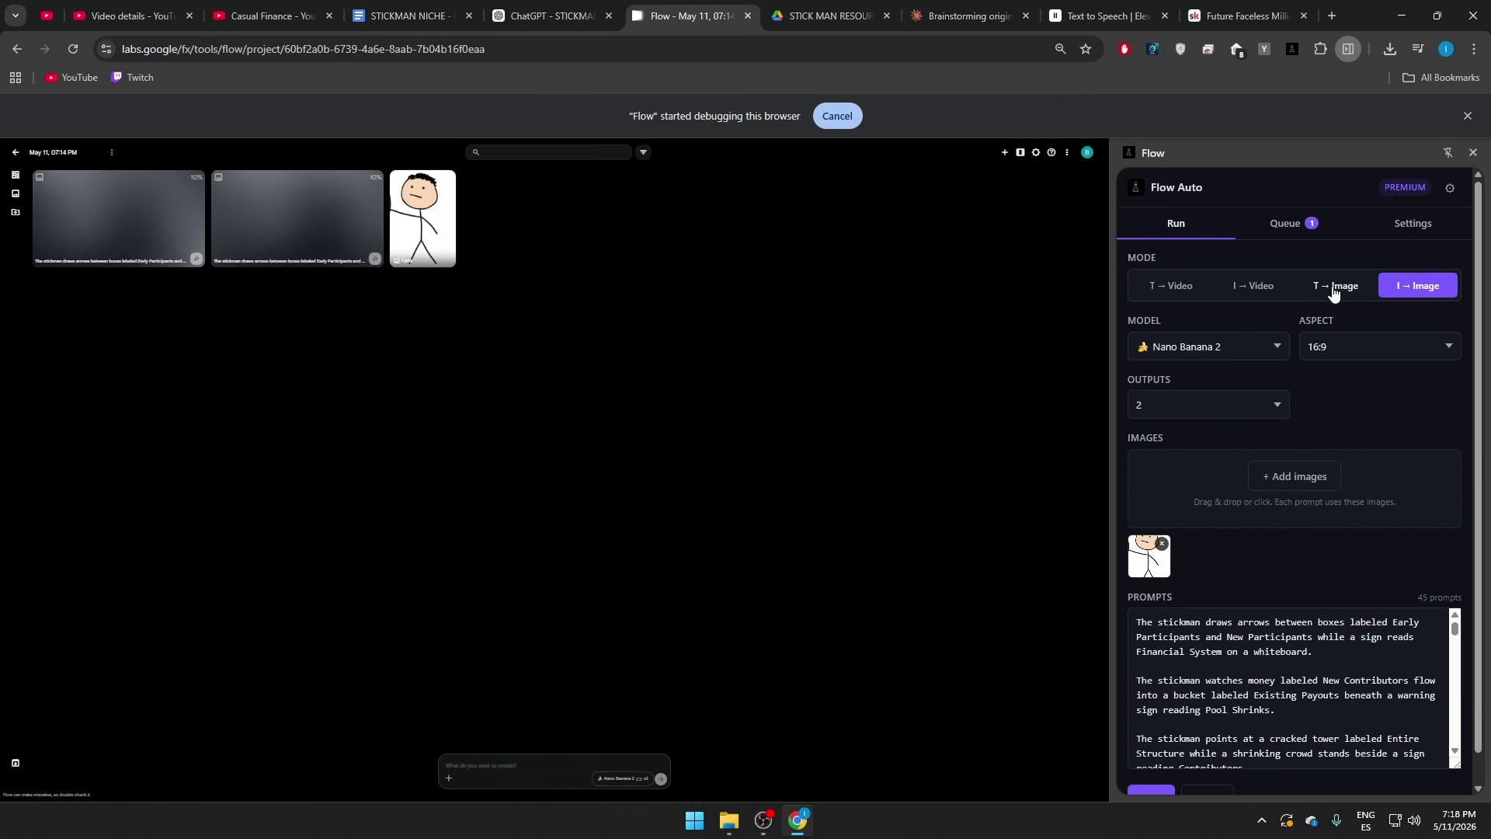
Step: View the extension's T → Image, I → Video and T → Video modes, returning to I → Image
click(1329, 289)
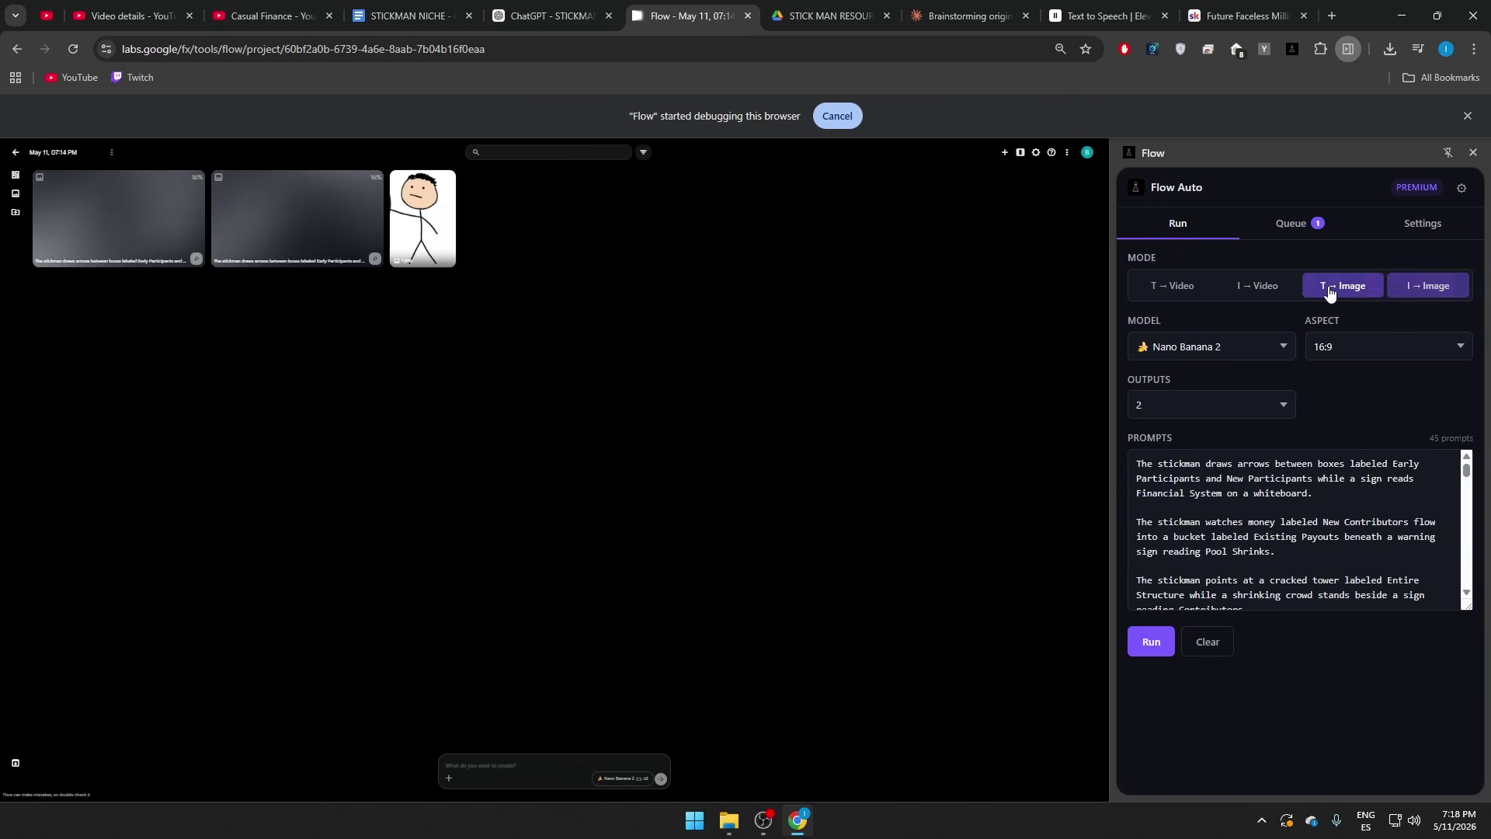
click(1262, 291)
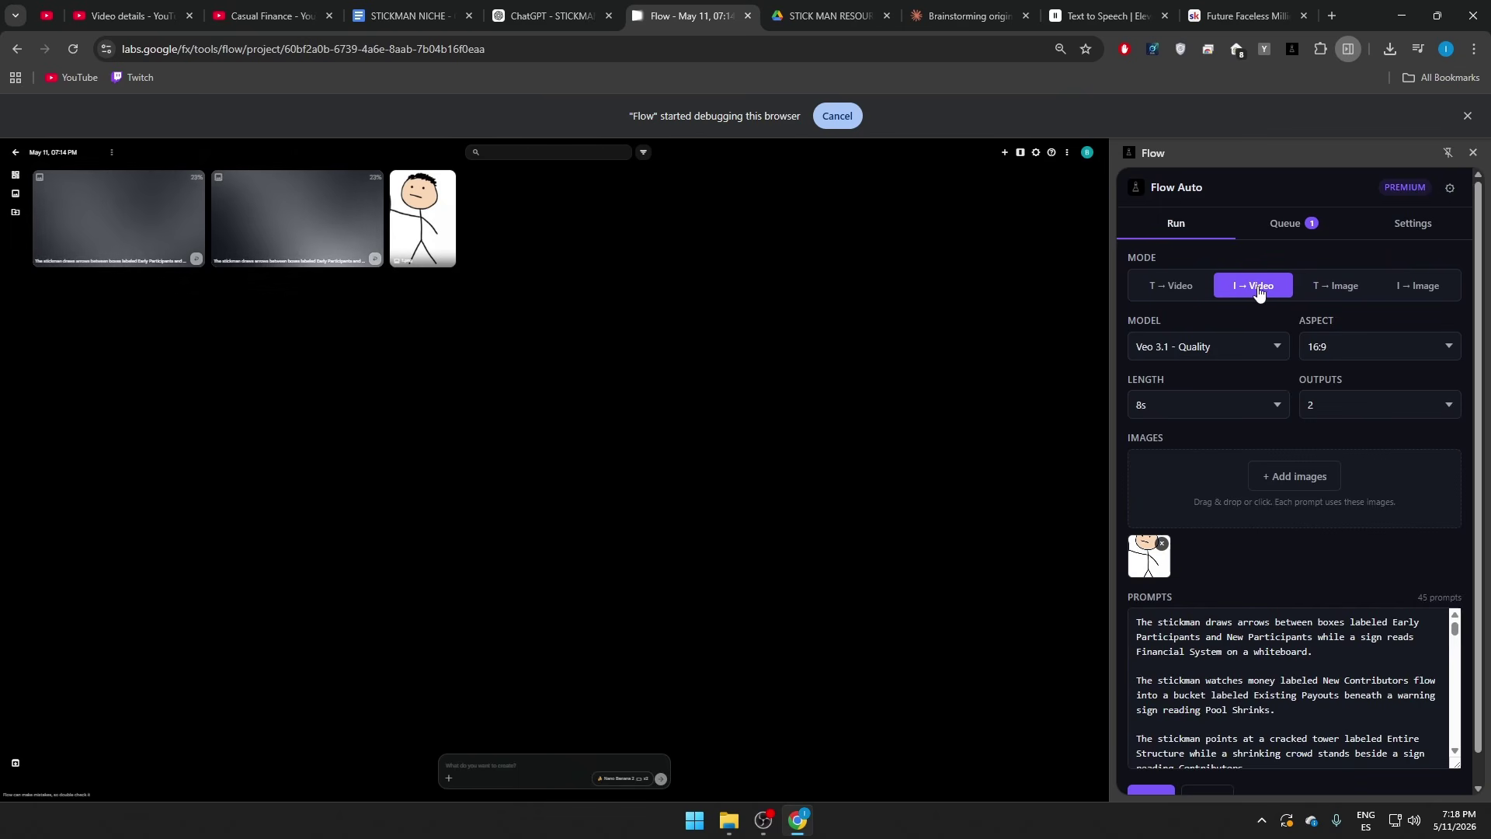
click(1176, 292)
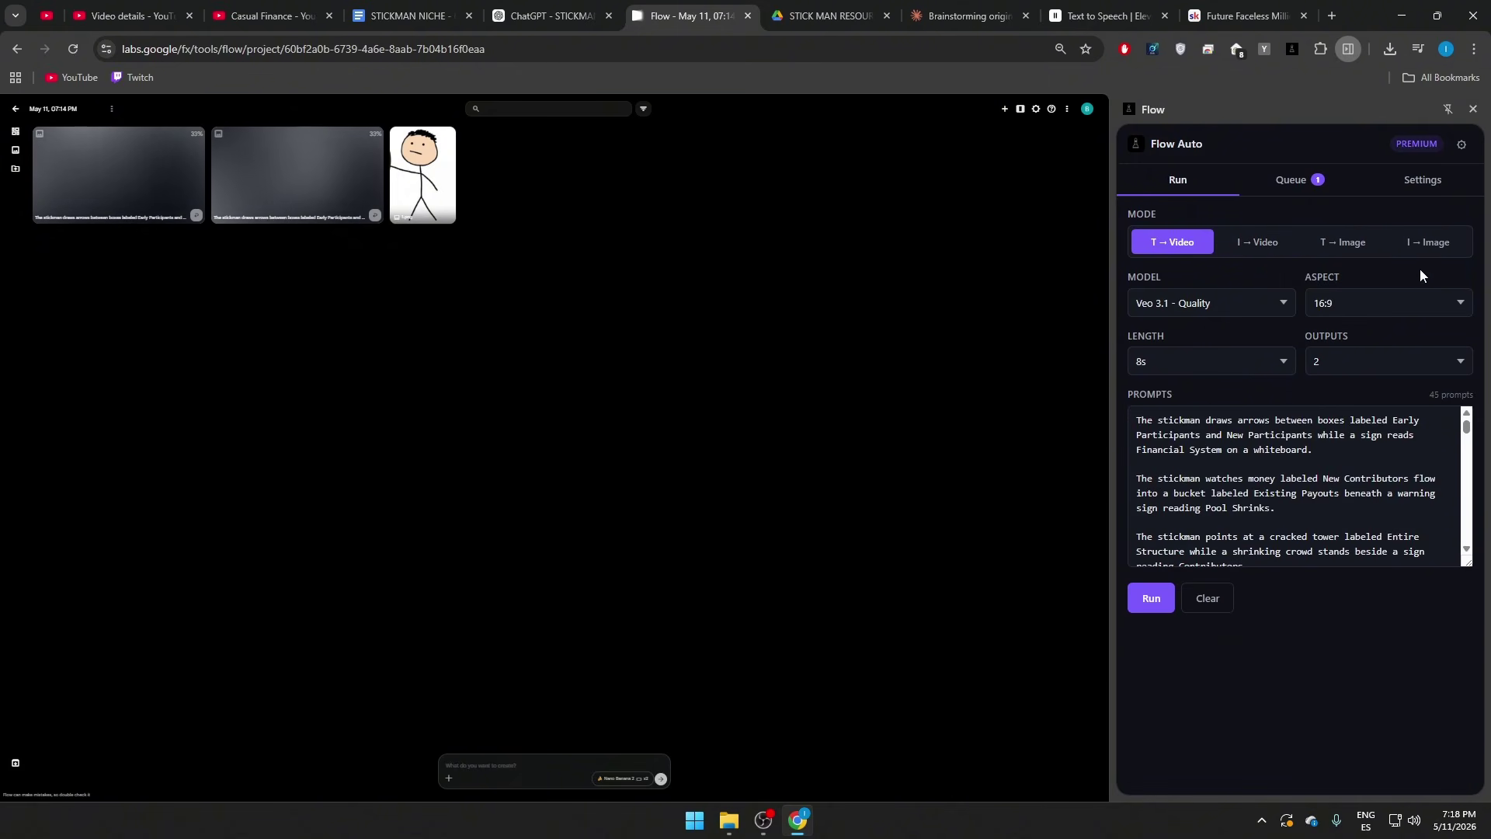
click(1433, 252)
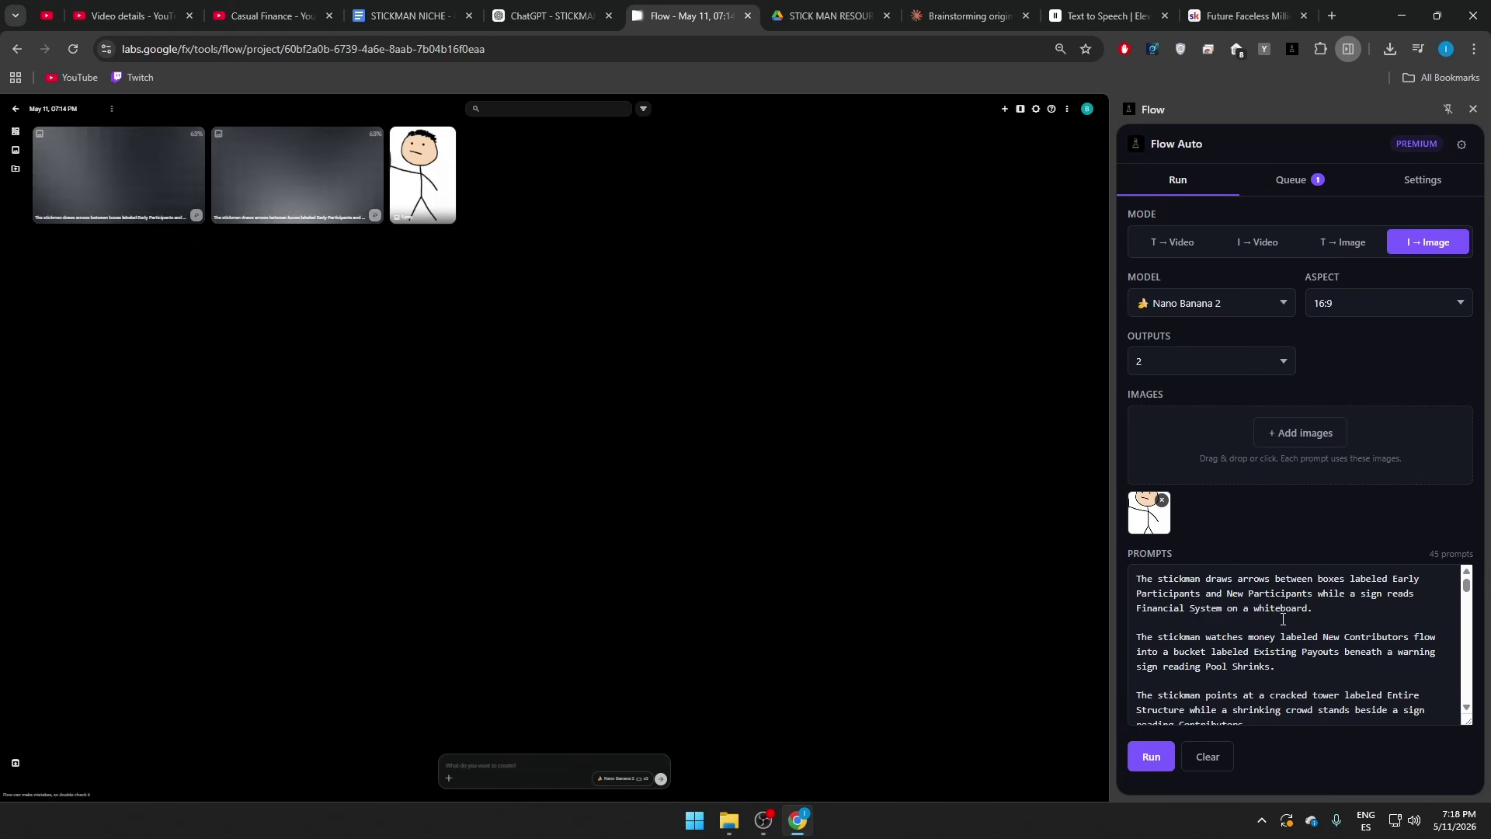
Step: Check the extension's prompt list from the final scene prompt back to the first
scroll(1457, 685, down, 10)
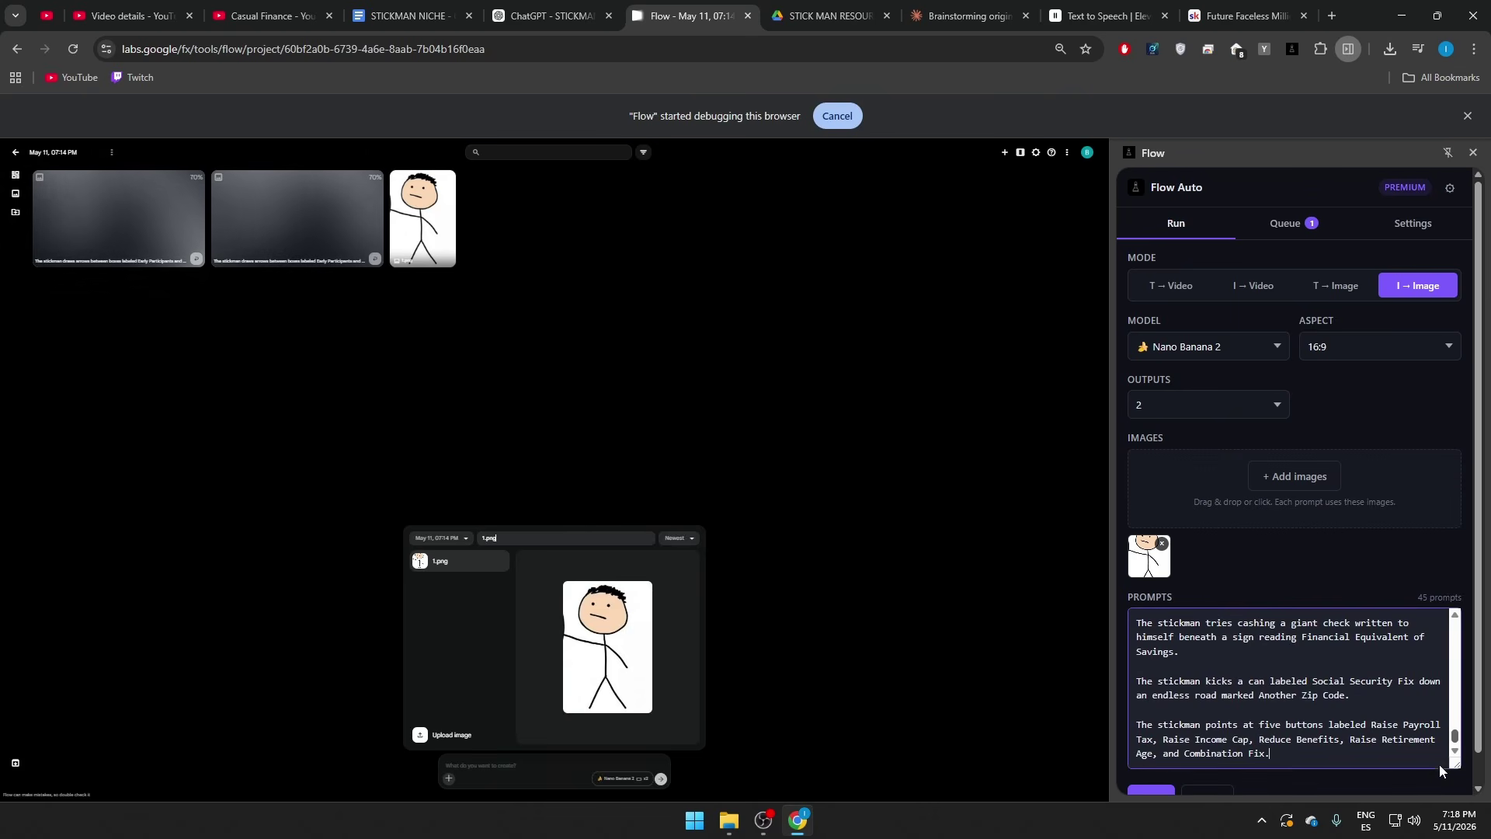
drag(1445, 745, 1108, 534)
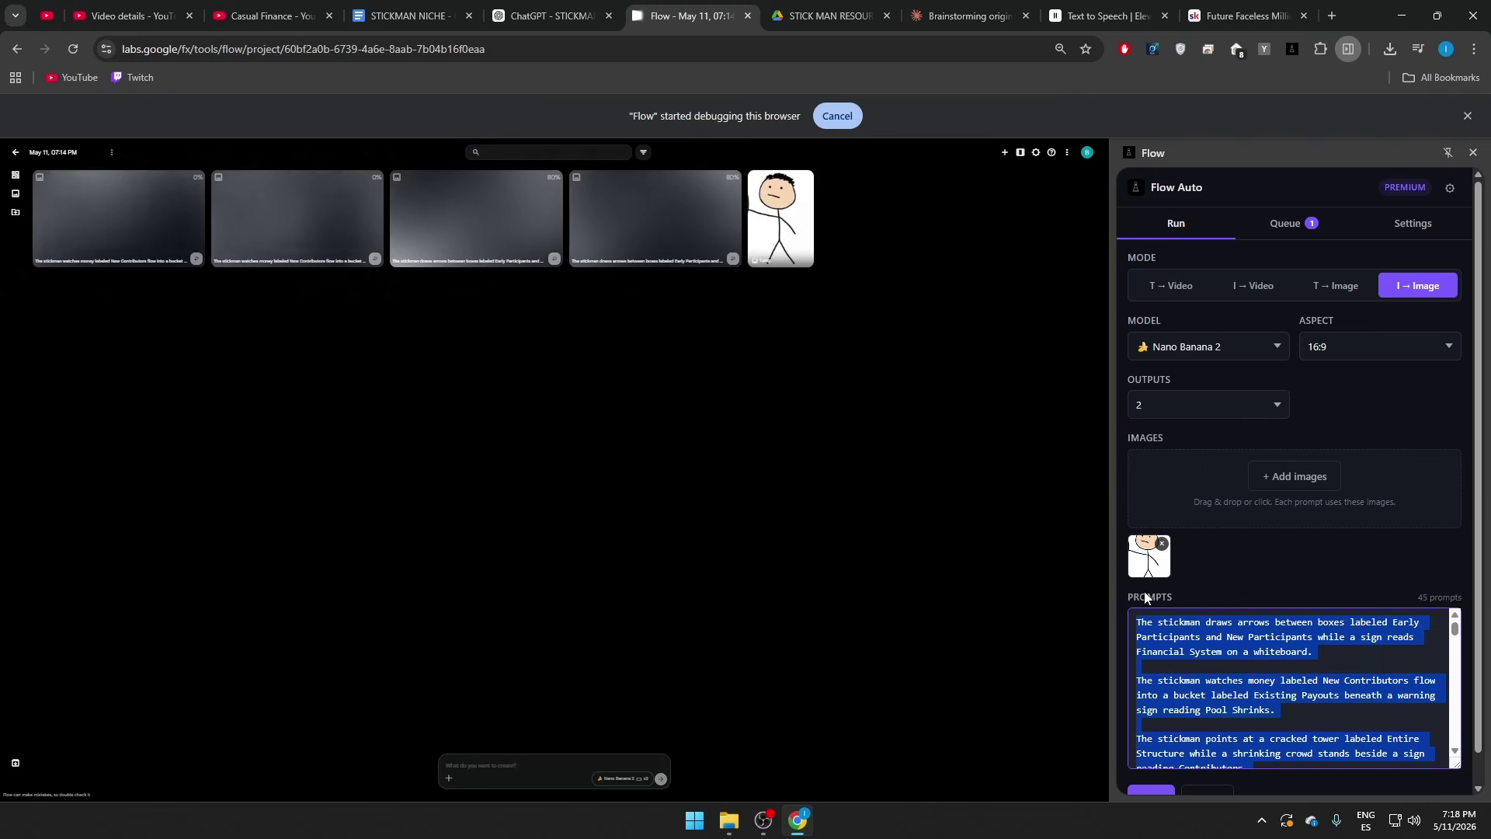
key(ctrl+v)
drag(1330, 747, 1148, 603)
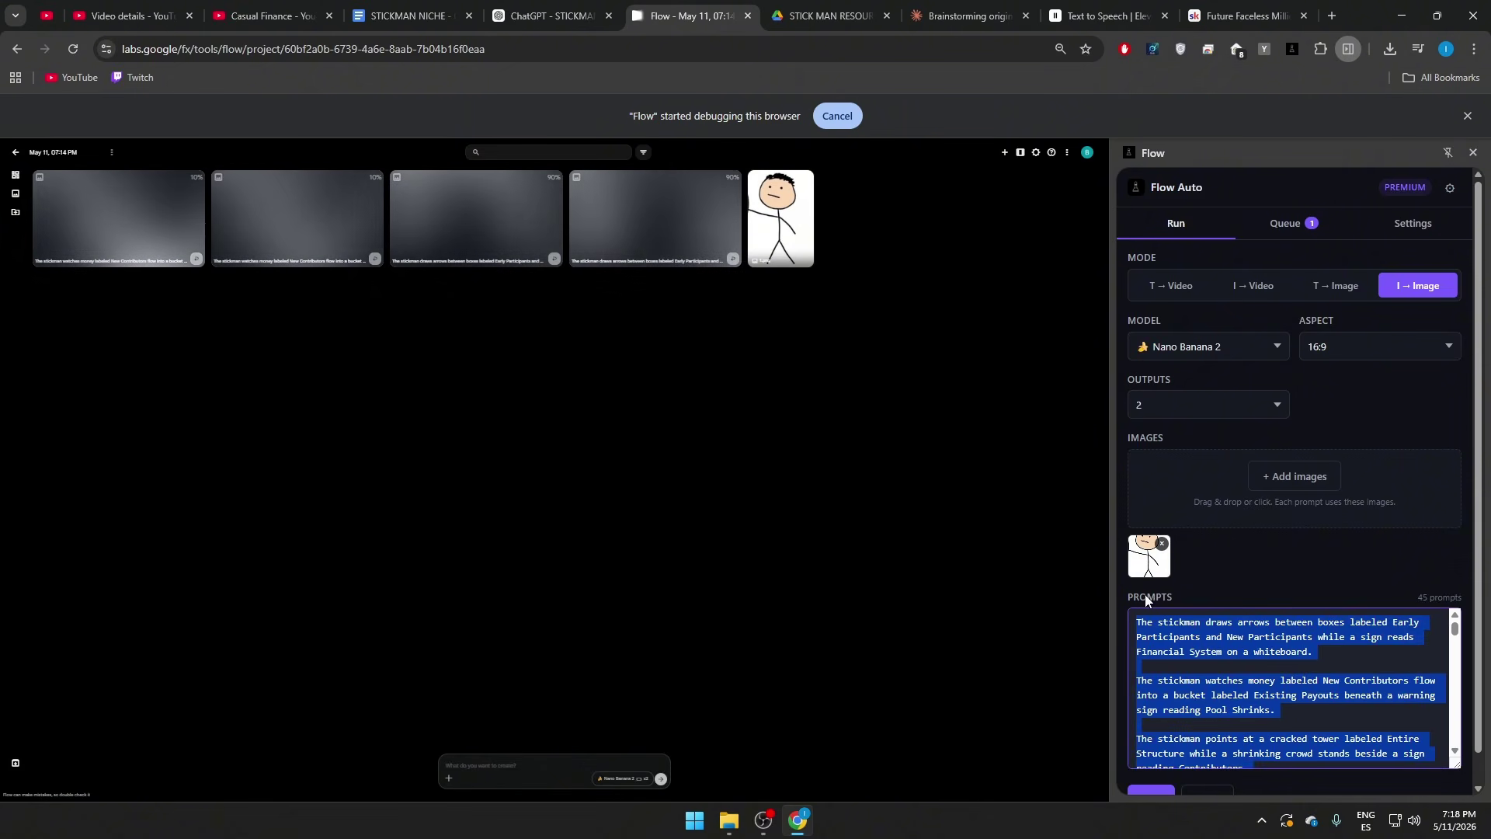
click(1189, 693)
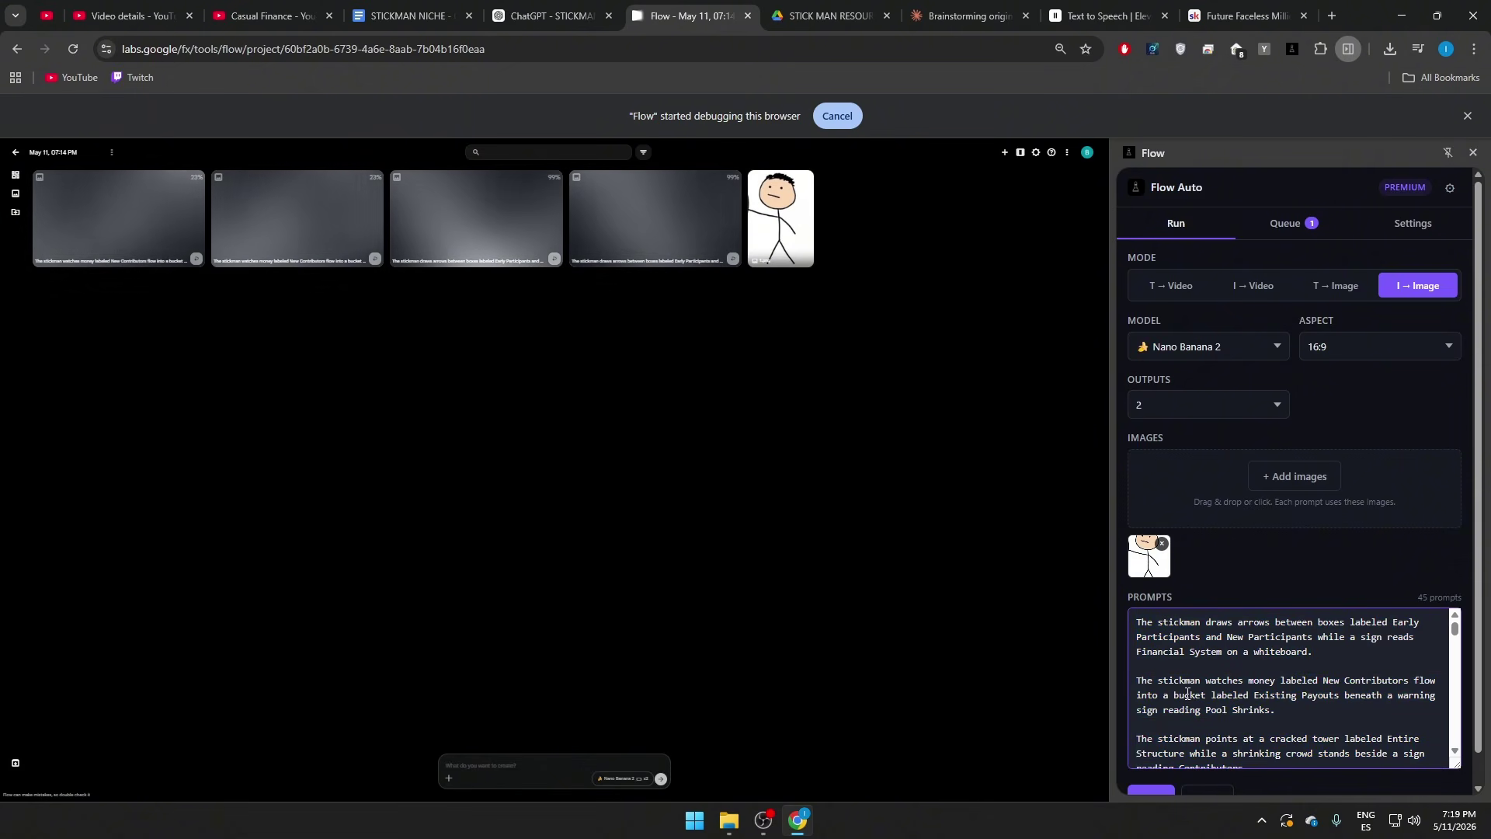
Step: Move the Flow tab to a separate window and close the extension panel beside the Skool Classroom page
drag(684, 16, 280, 81)
drag(1250, 249, 583, 249)
drag(426, 84, 756, 131)
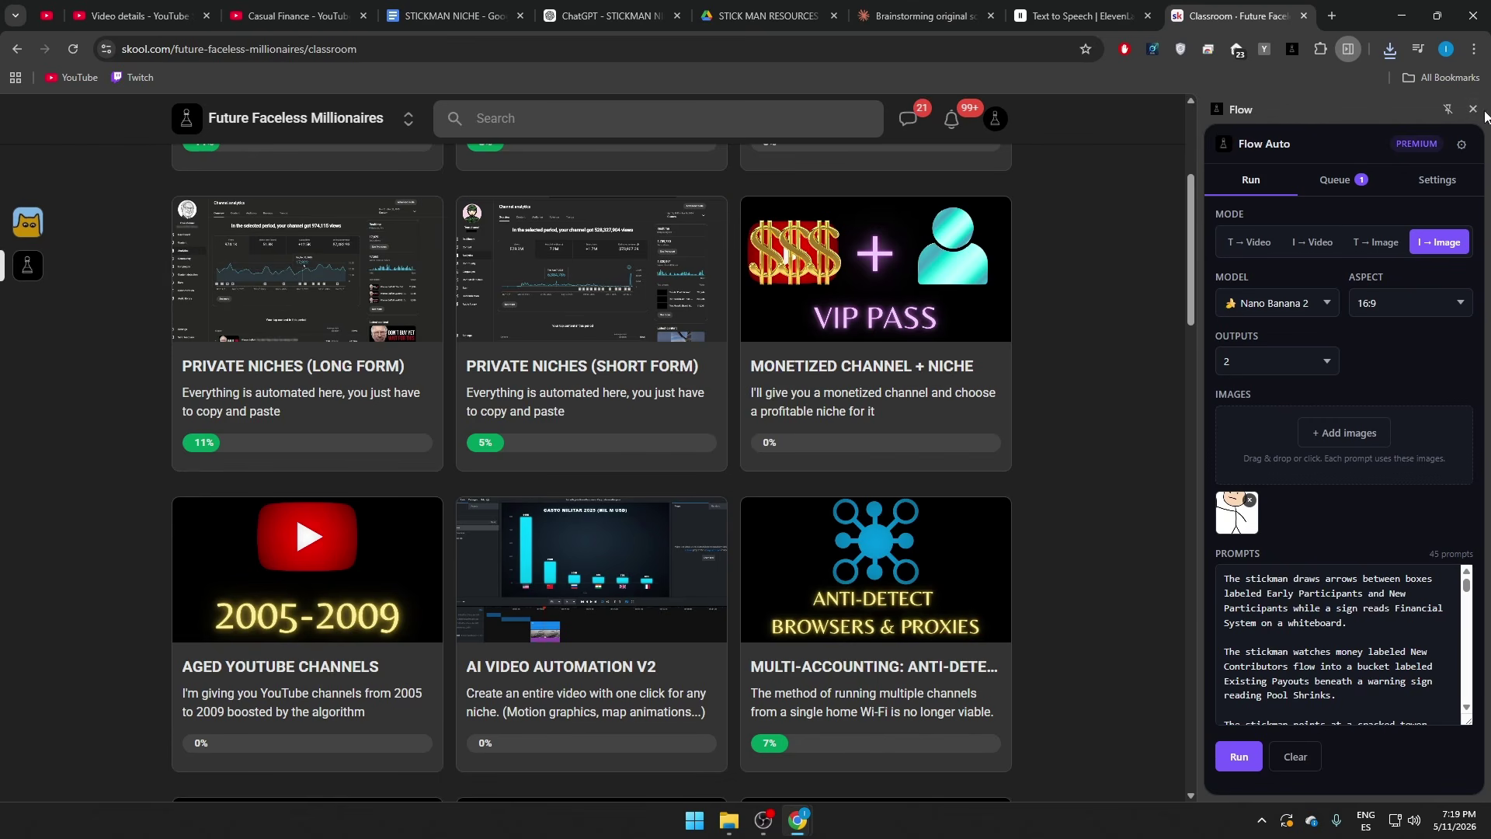
click(1474, 109)
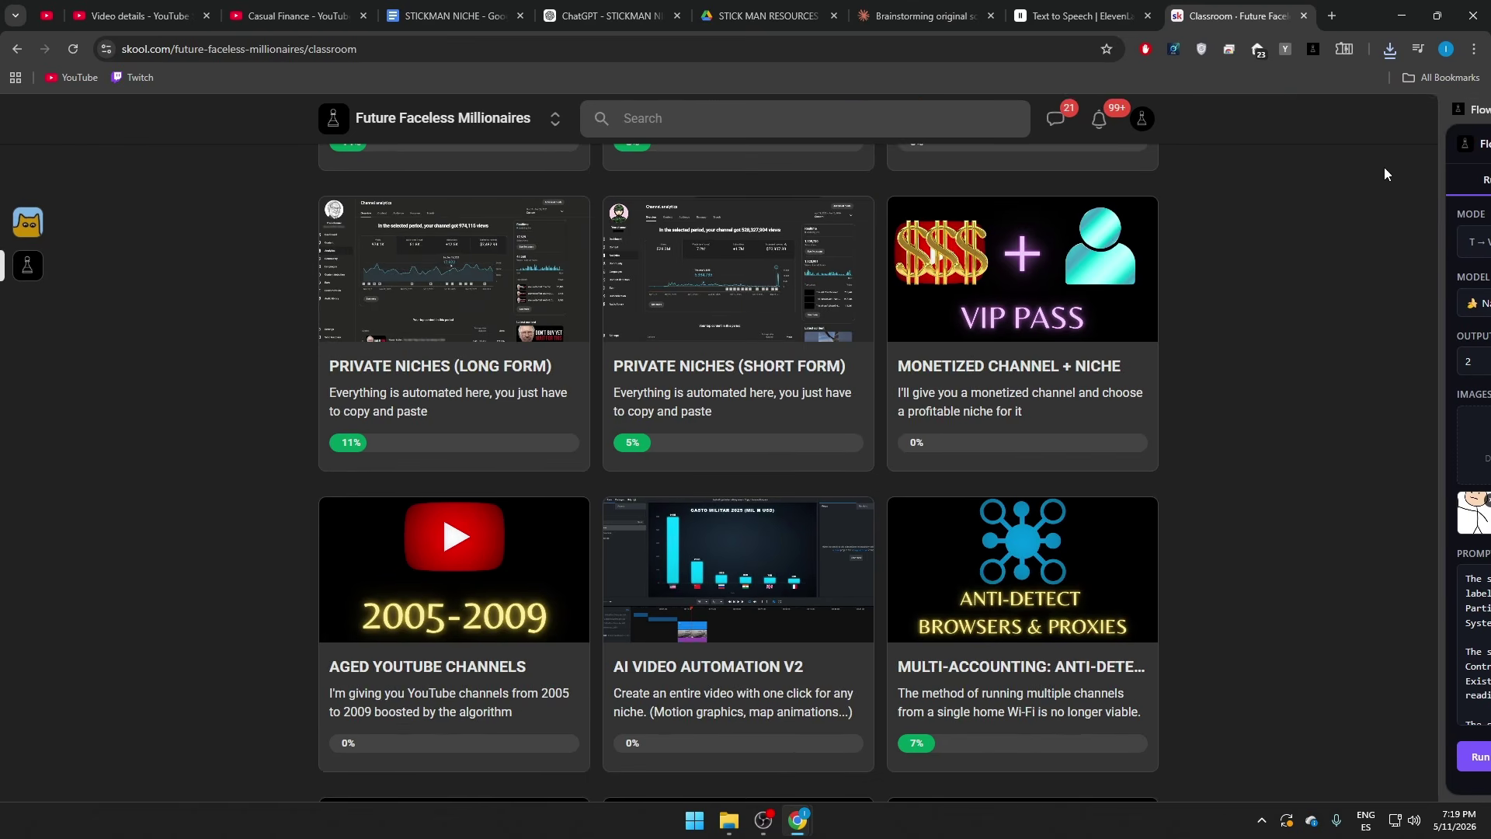
Step: Look through the Classroom courses, including FLOW EXTENSION, and view the community's About page
scroll(769, 526, down, 15)
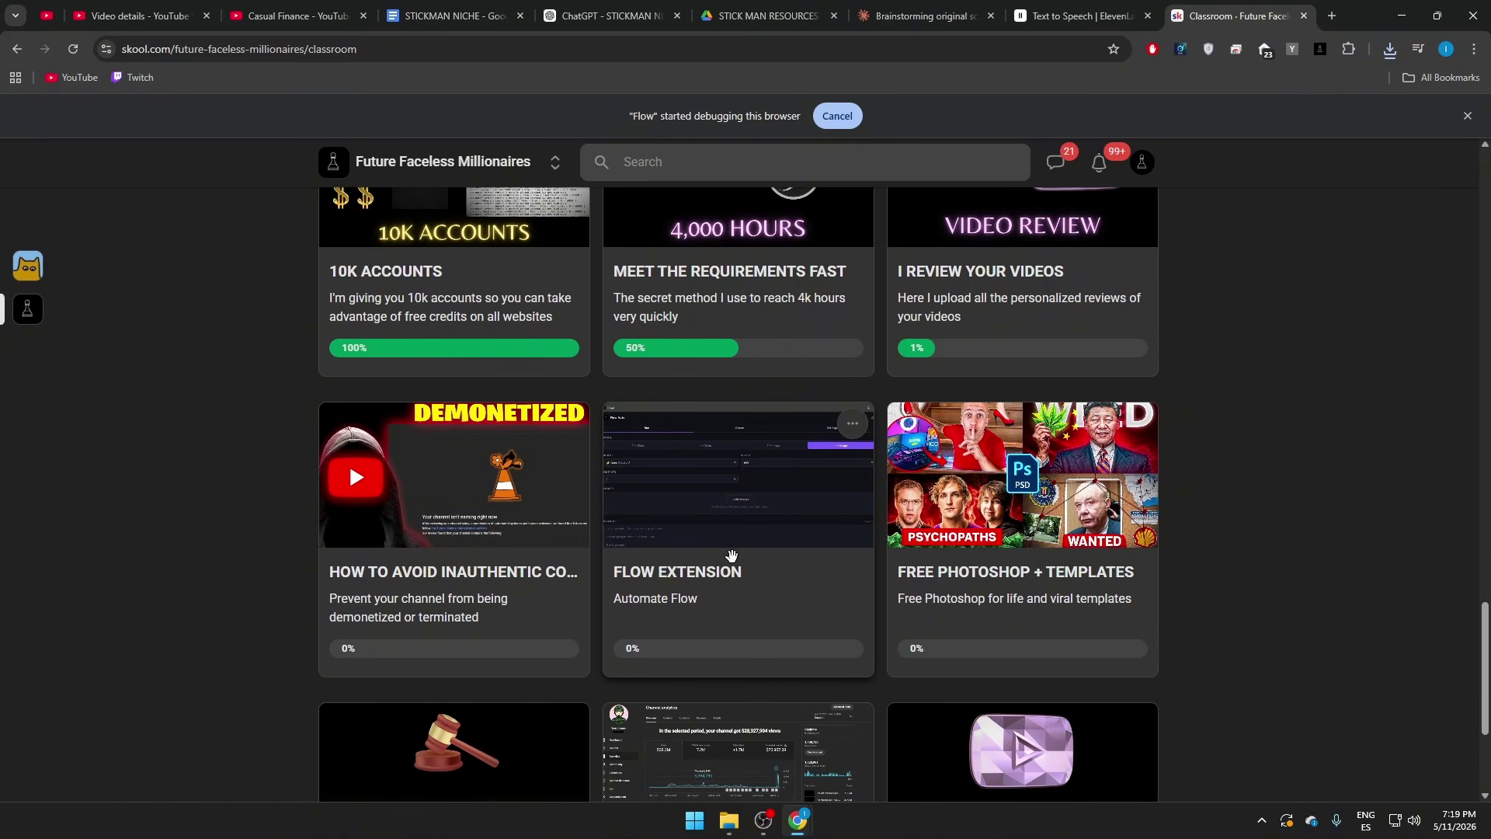
scroll(762, 404, up, 12)
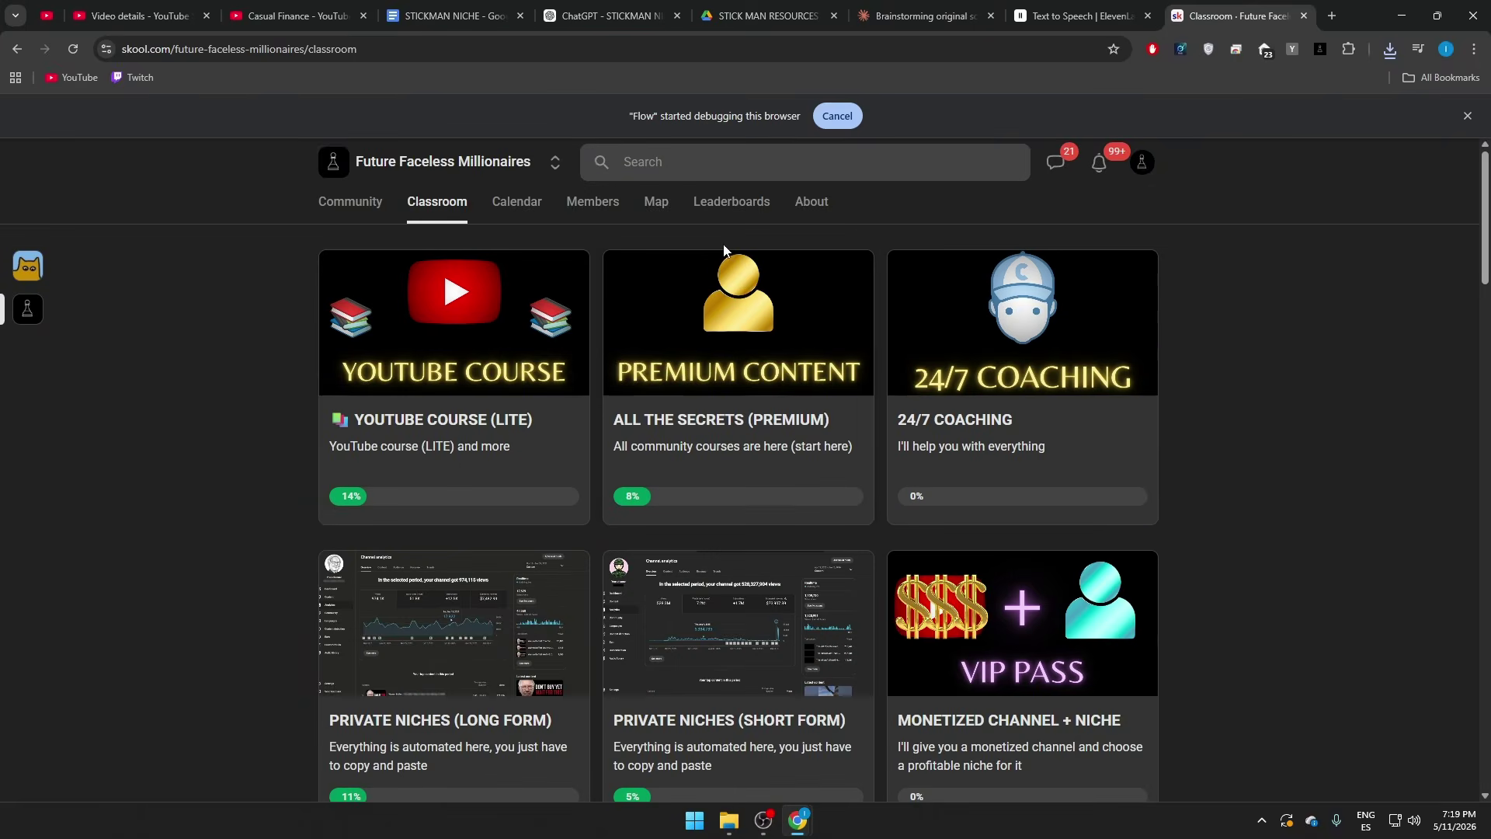
click(812, 202)
scroll(1049, 299, up, 4)
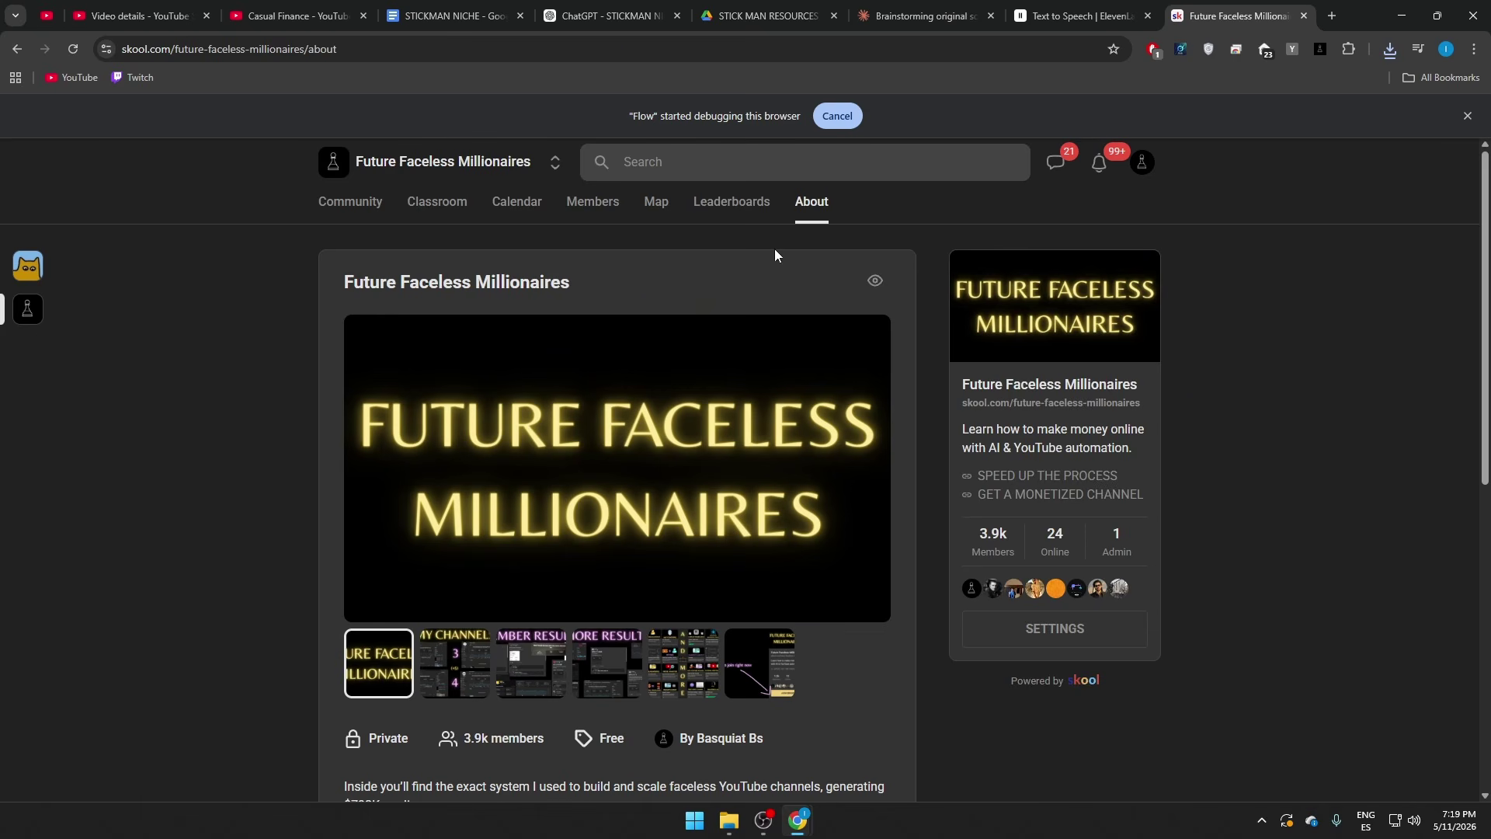
Step: Dismiss the browser debugging notice and review the courses in the Classroom
click(1467, 115)
click(470, 165)
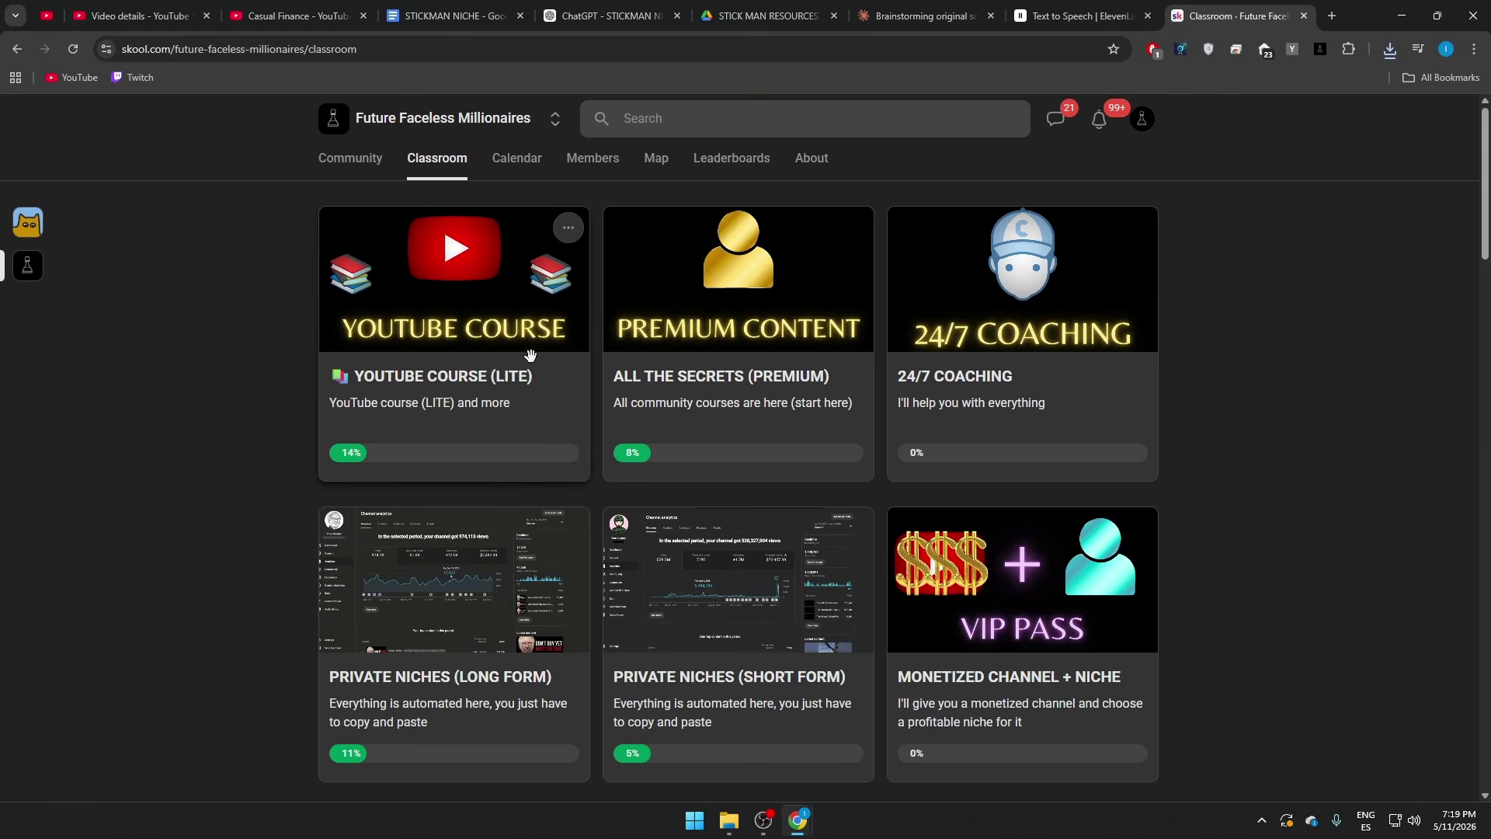
scroll(544, 428, down, 7)
scroll(543, 494, up, 2)
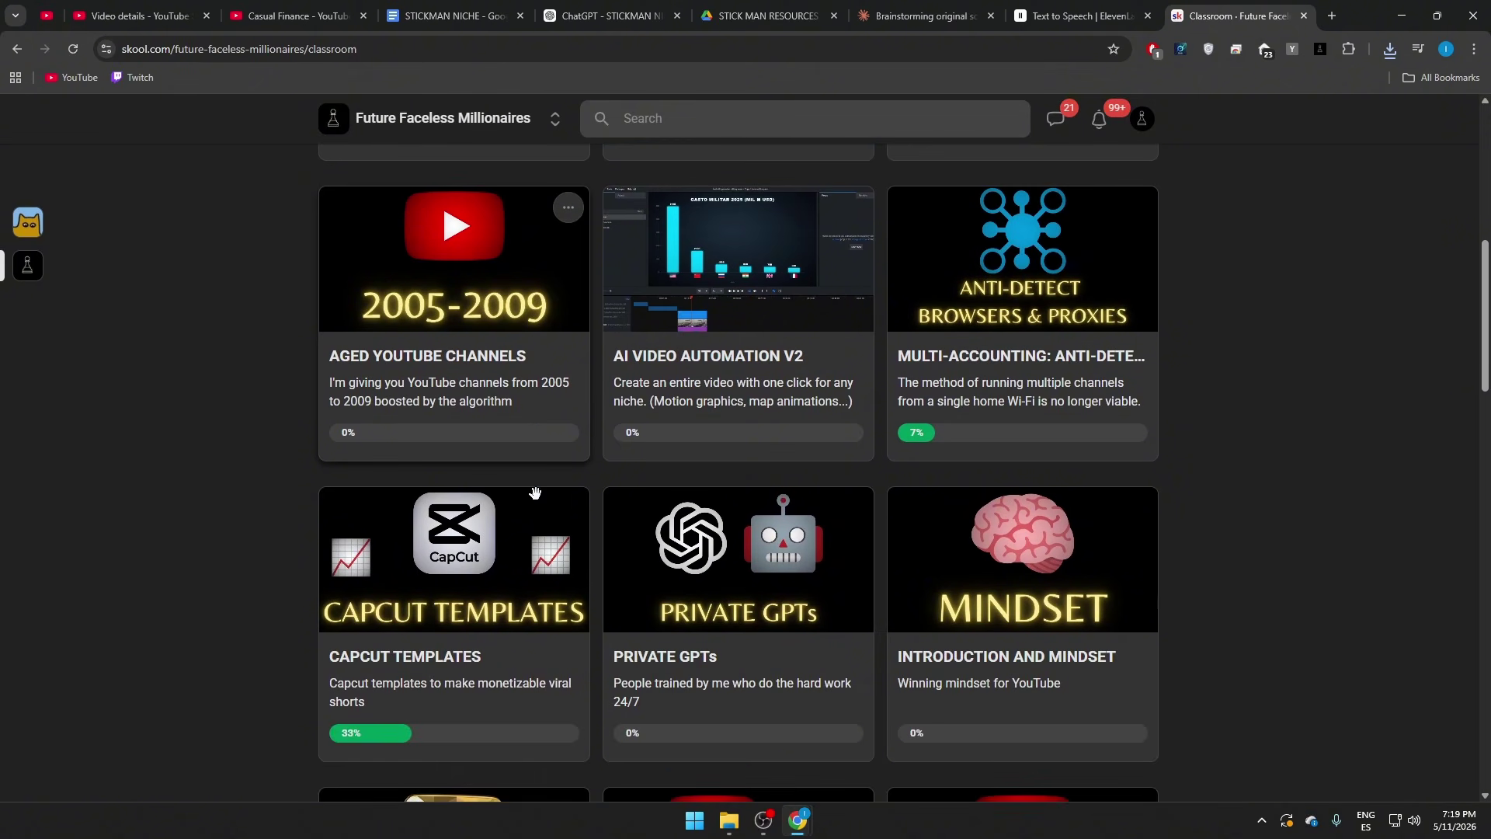
scroll(535, 492, up, 3)
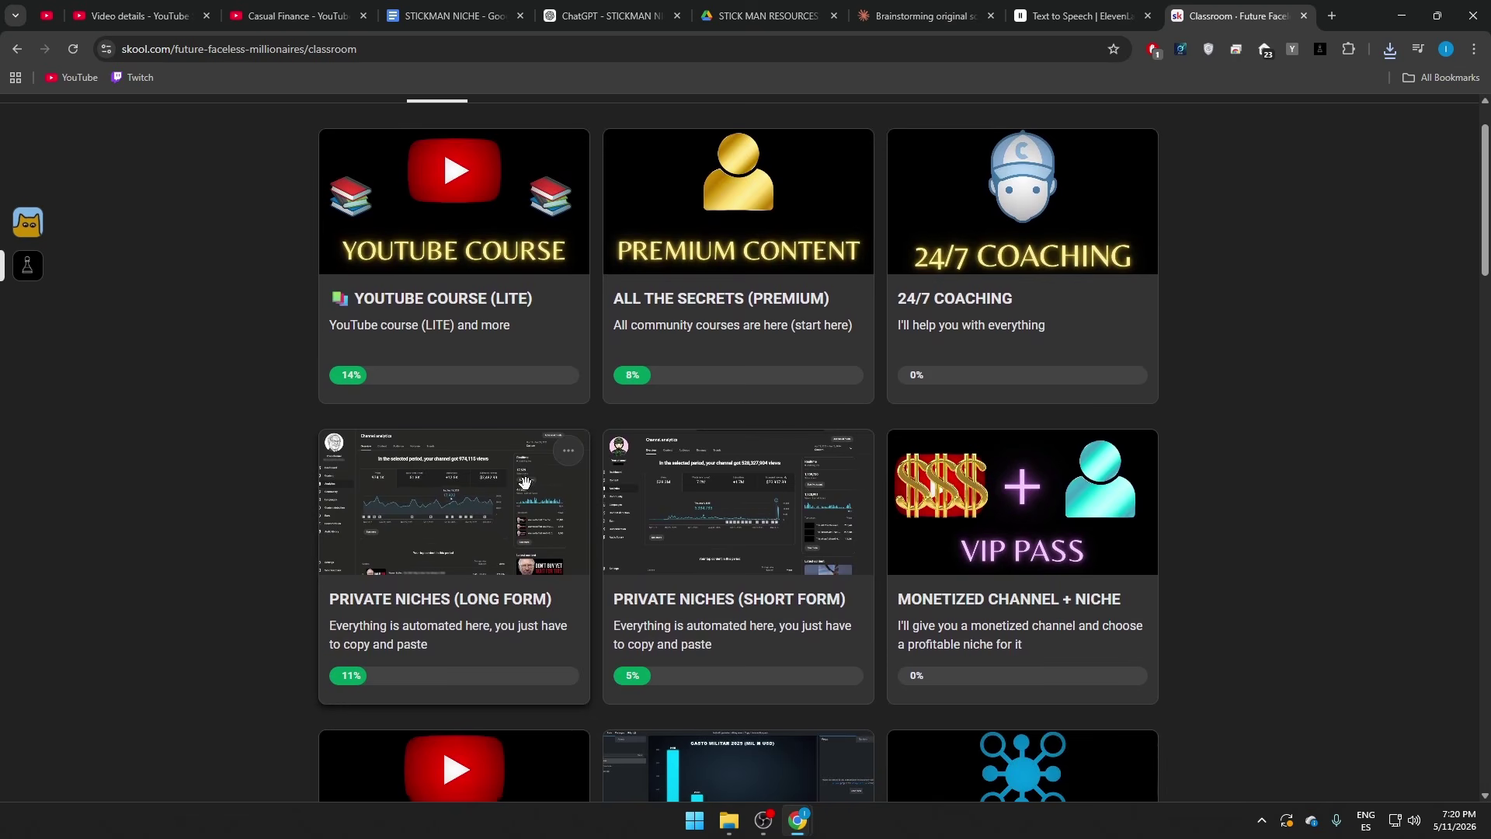
scroll(777, 466, down, 1)
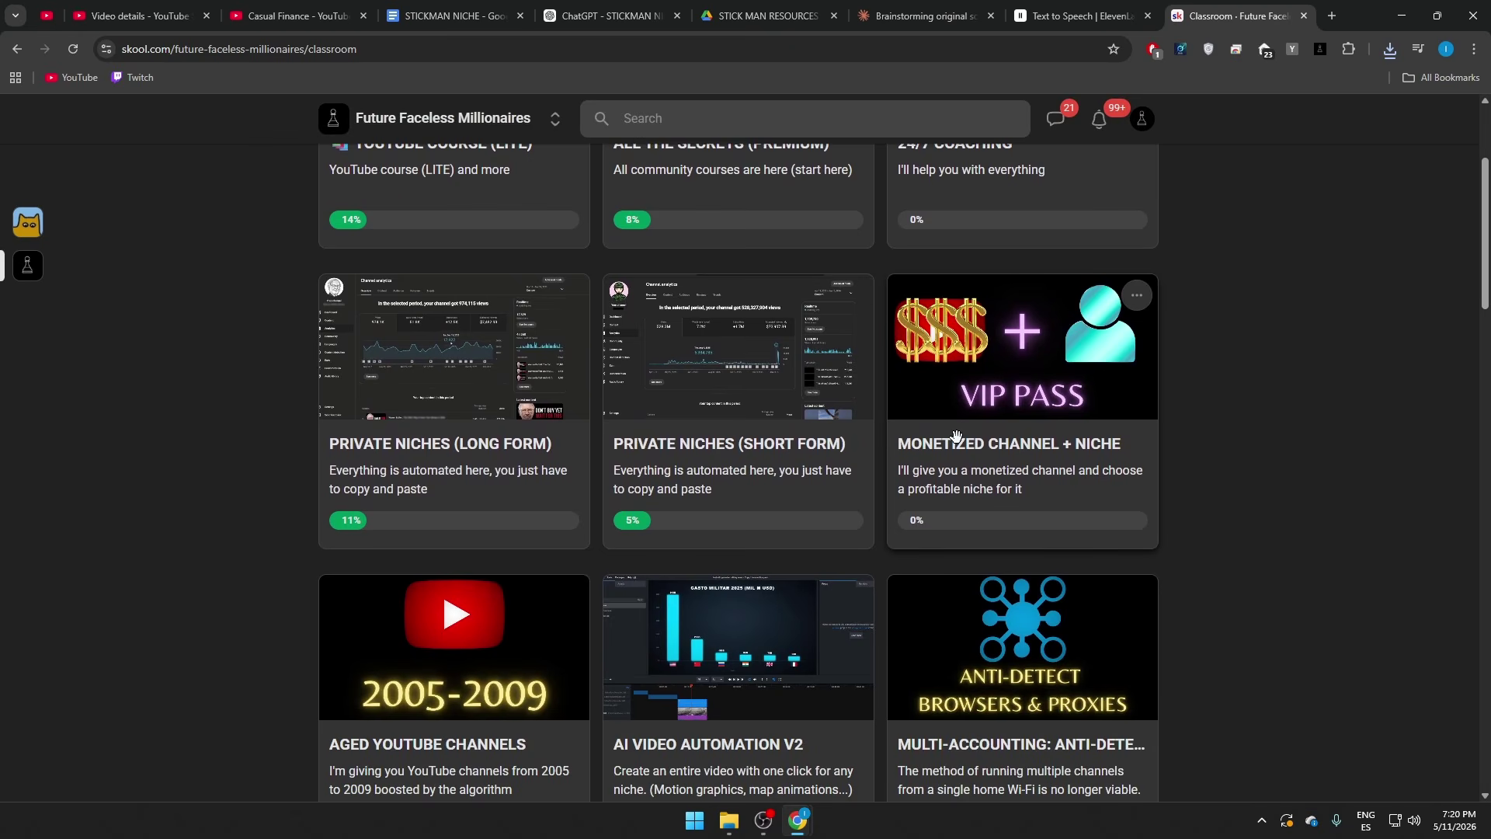
scroll(957, 435, down, 9)
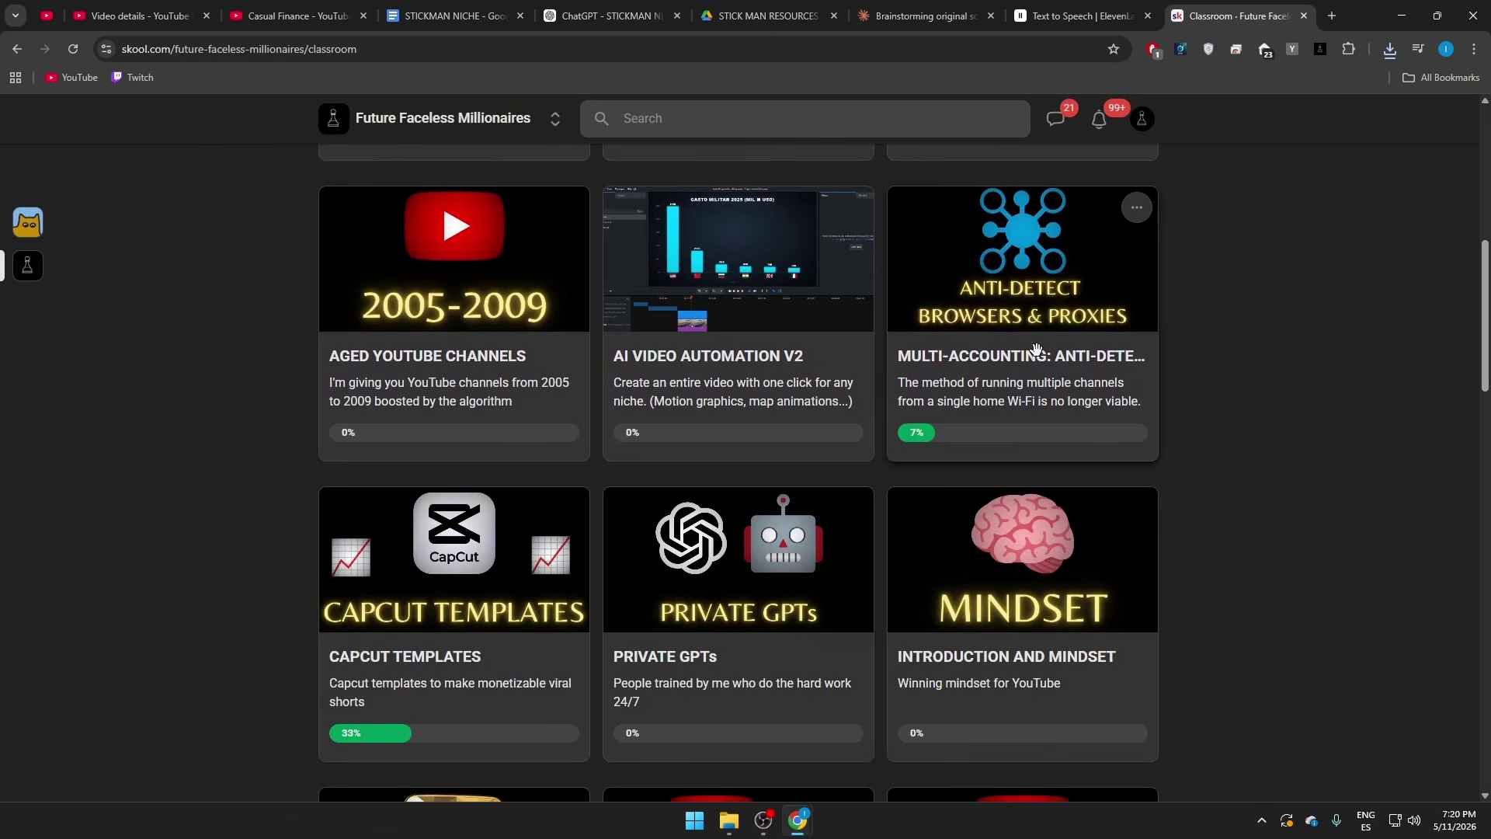
scroll(870, 451, down, 20)
Step: View the 10K ACCOUNTS tutorial and skim the STICKMAN NICHE lesson video in YOUTUBE COURSE (LITE)
click(466, 280)
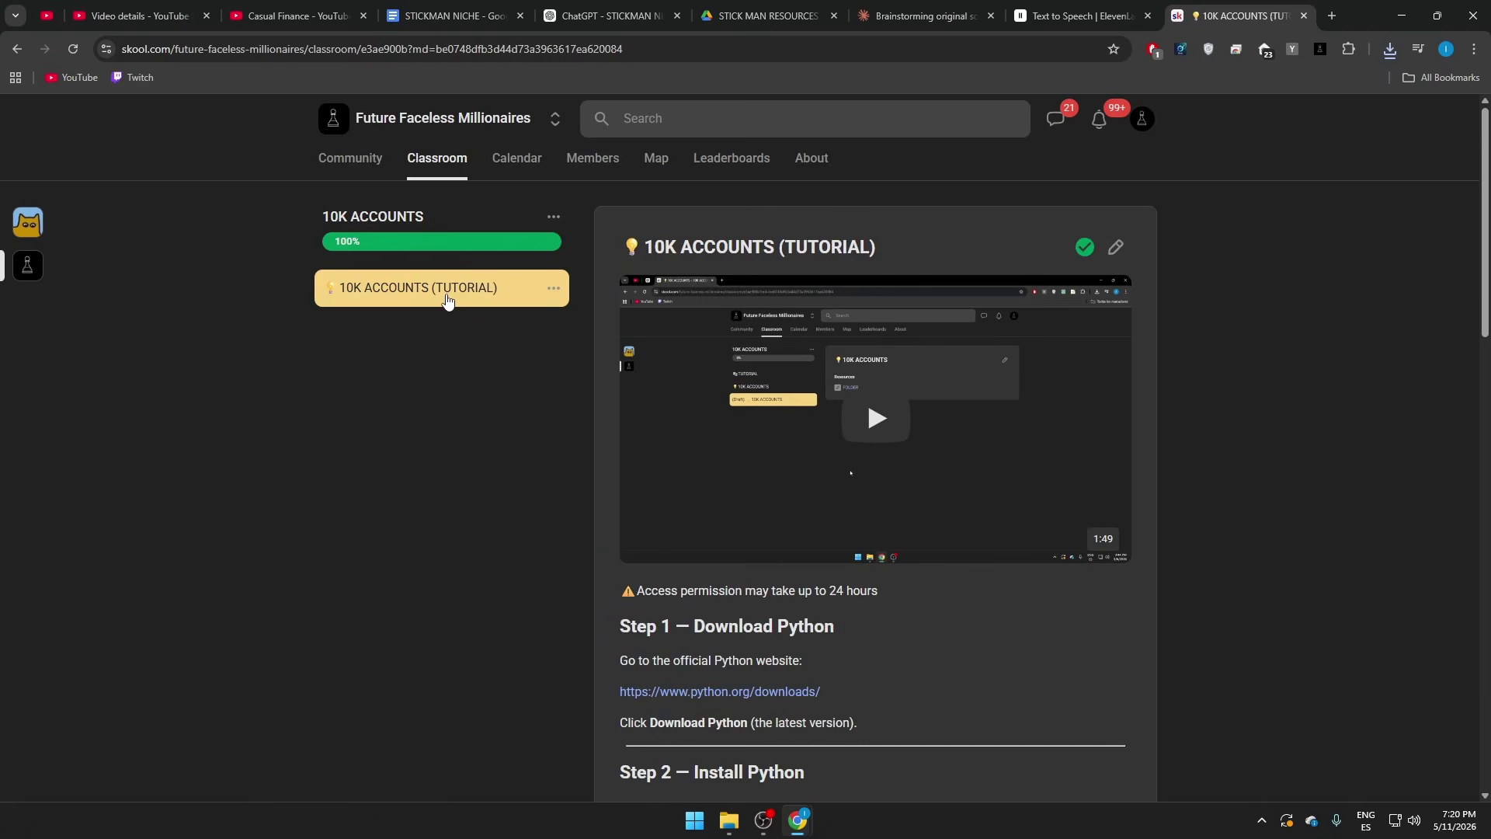
click(443, 167)
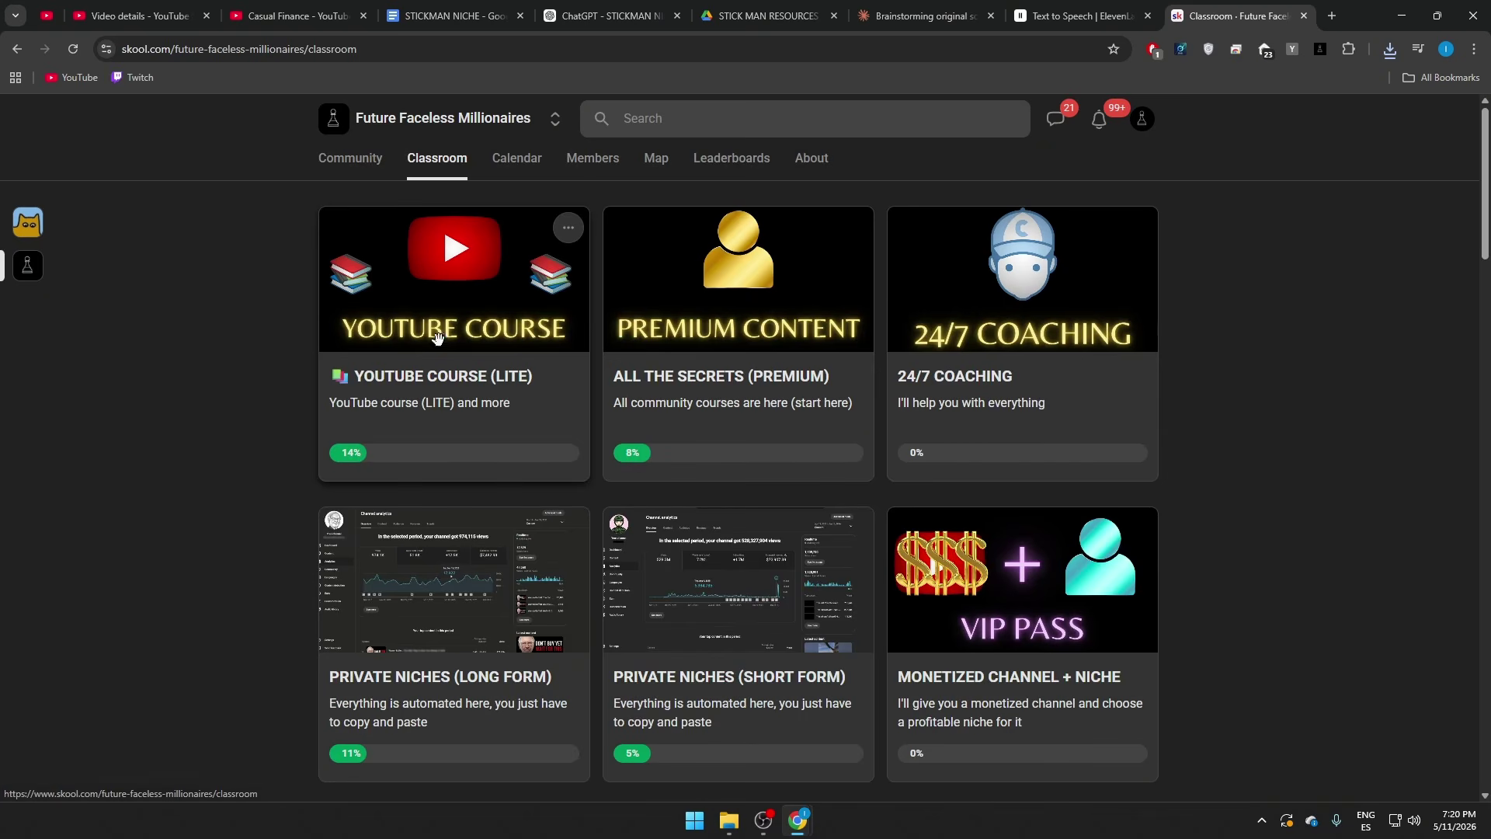
click(458, 429)
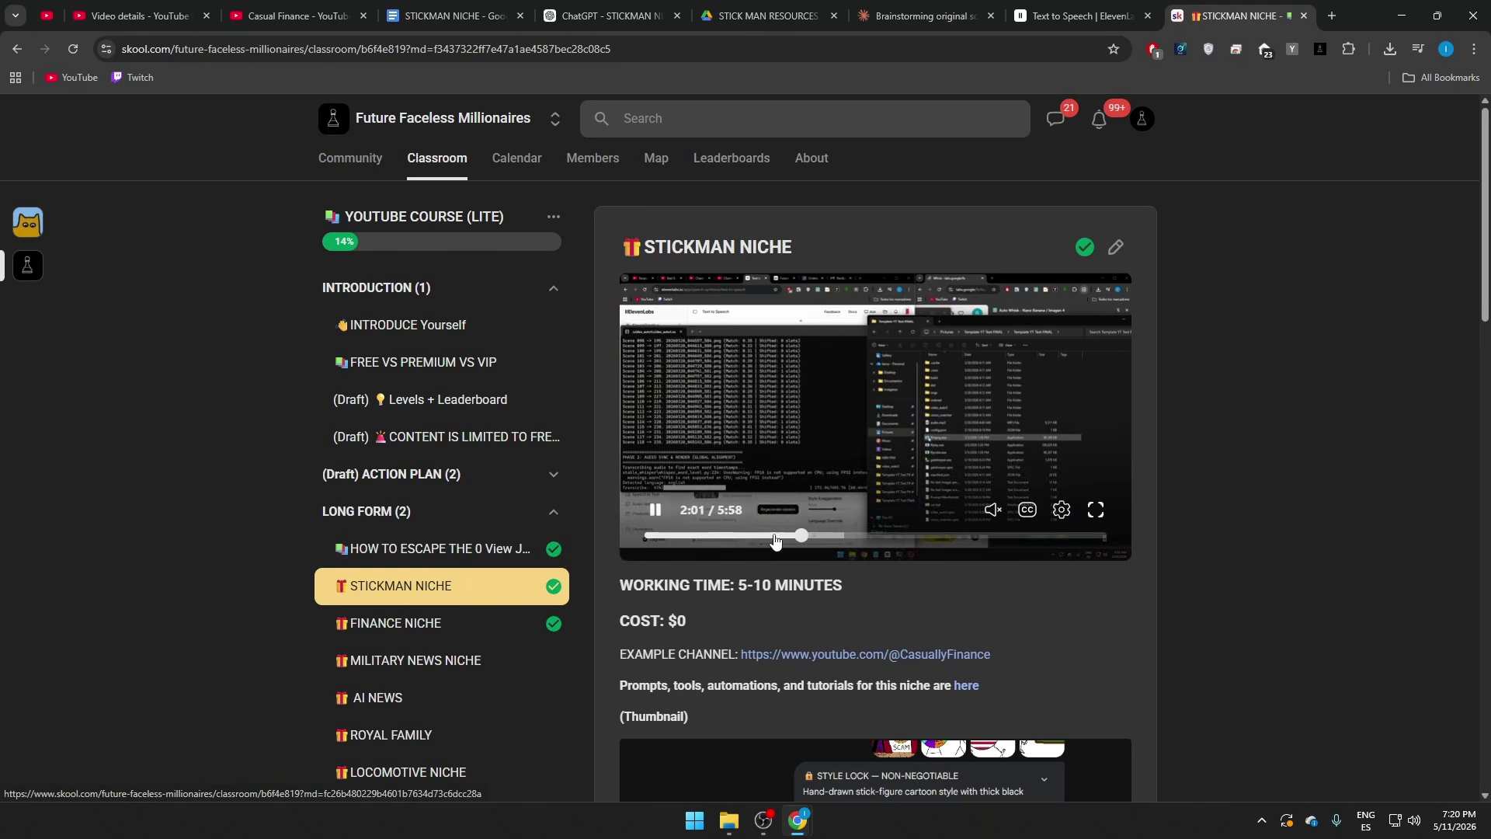
drag(803, 536, 985, 536)
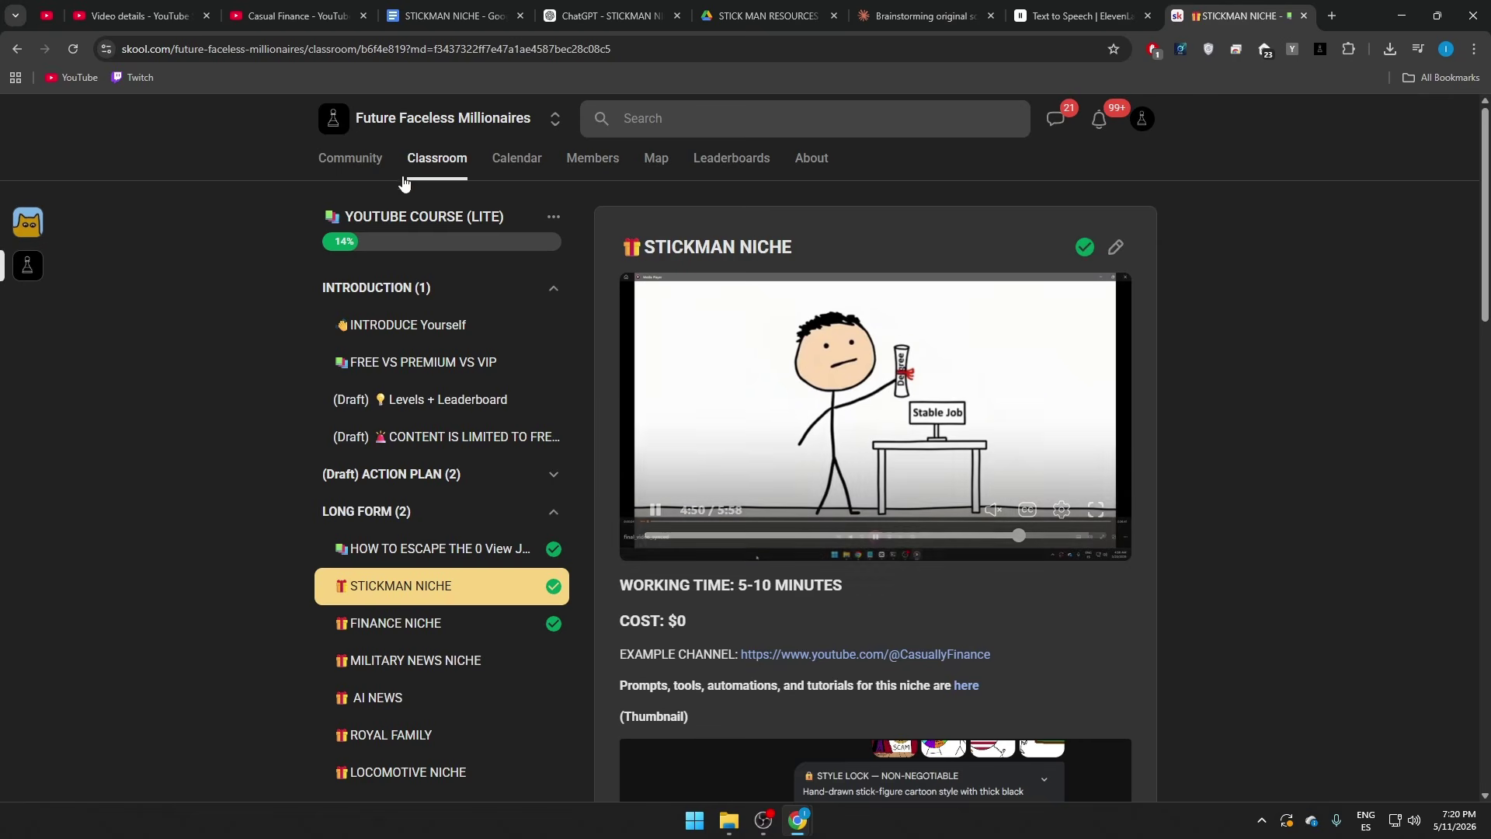
Step: Filter the Community feed to Results posts and check the available time ranges
click(356, 160)
click(517, 356)
click(873, 357)
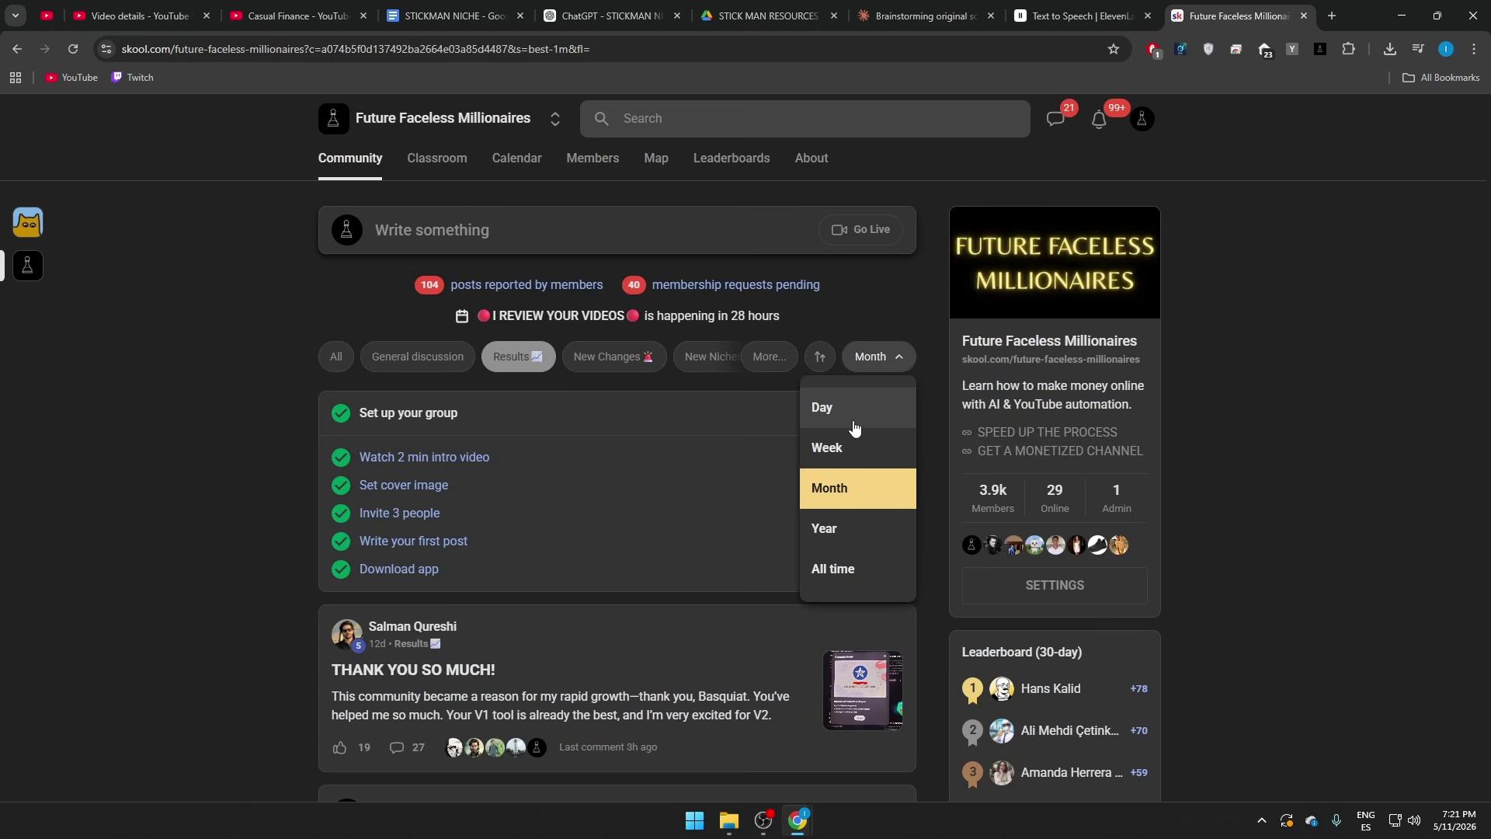
click(183, 536)
Step: View the "THANK YOU SO MUCH!" post, enlarging its YouTube Partner screenshot and closing the enlarged image
scroll(183, 536, down, 4)
click(851, 392)
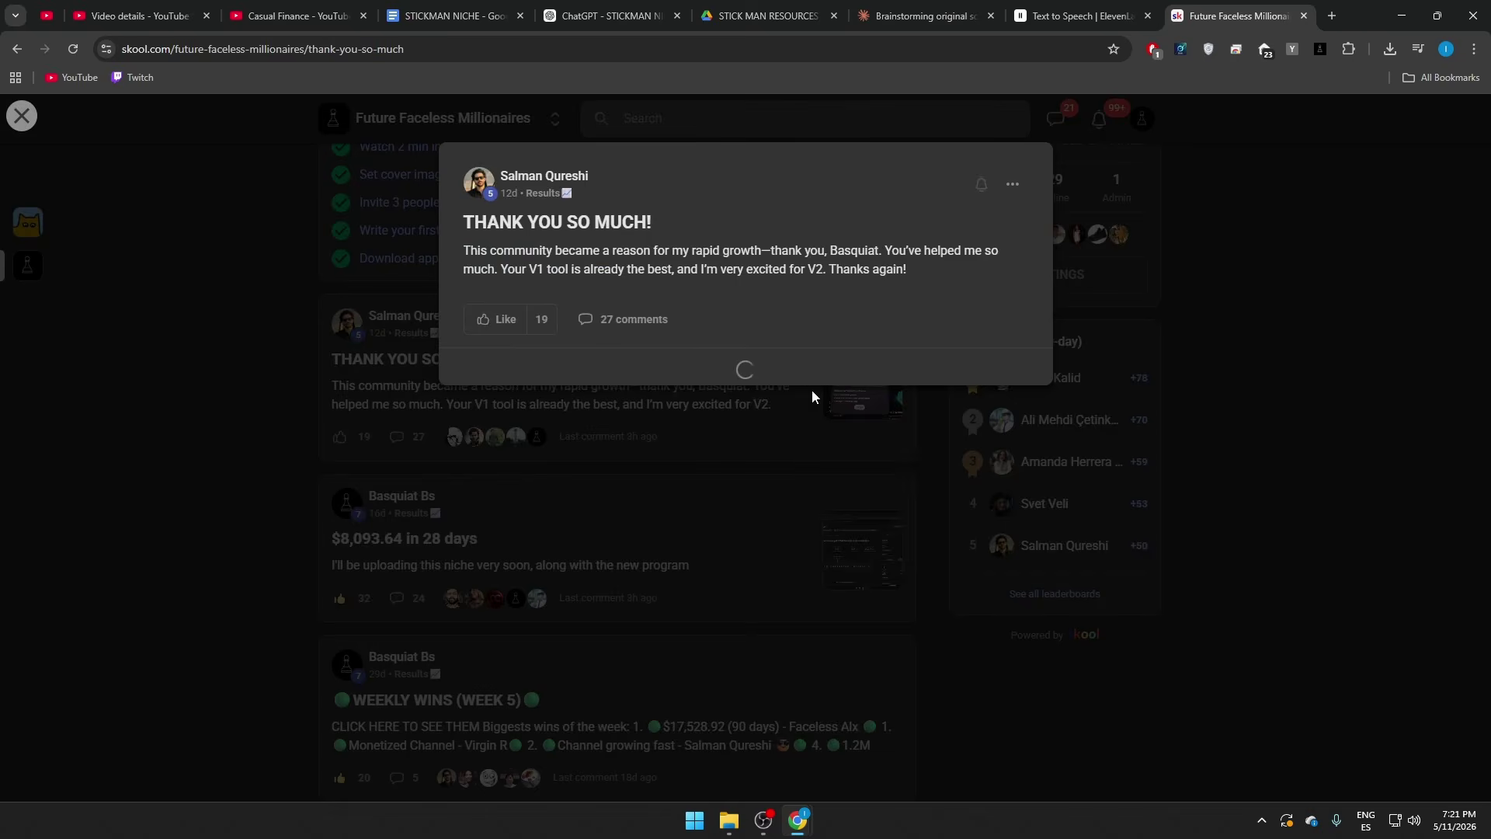
click(533, 415)
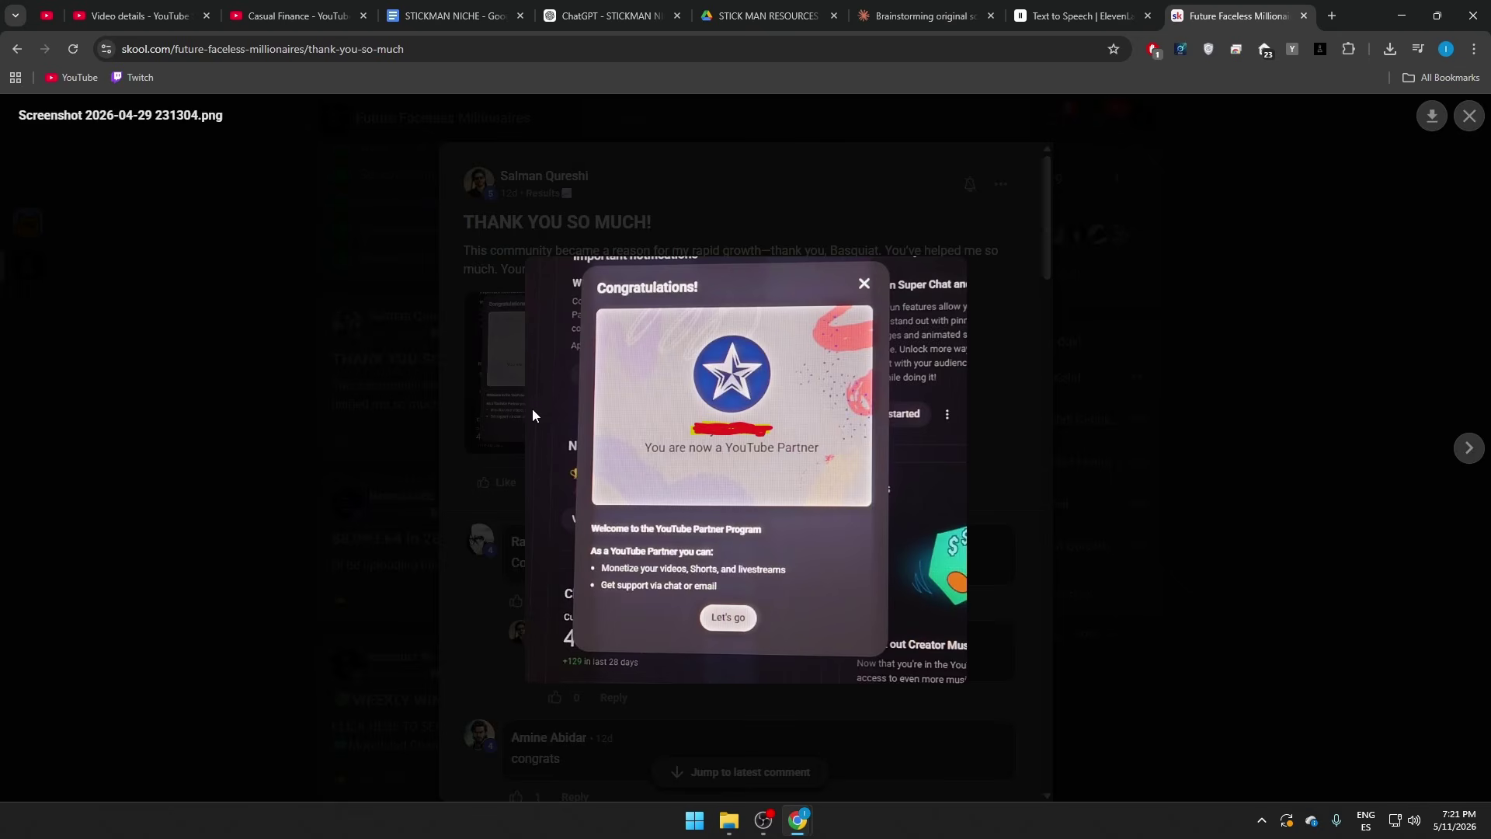
click(413, 463)
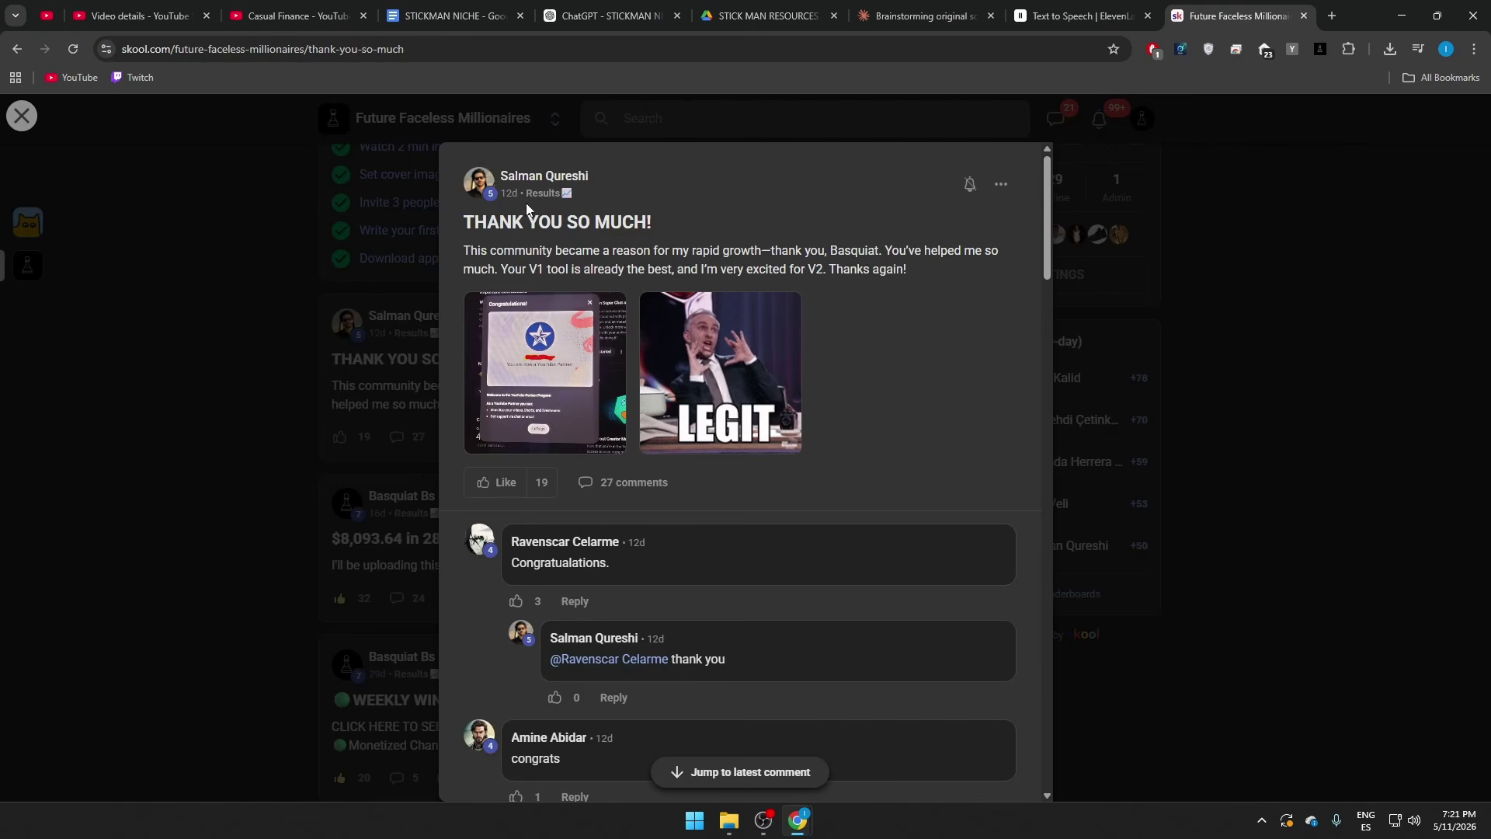
drag(518, 196, 501, 199)
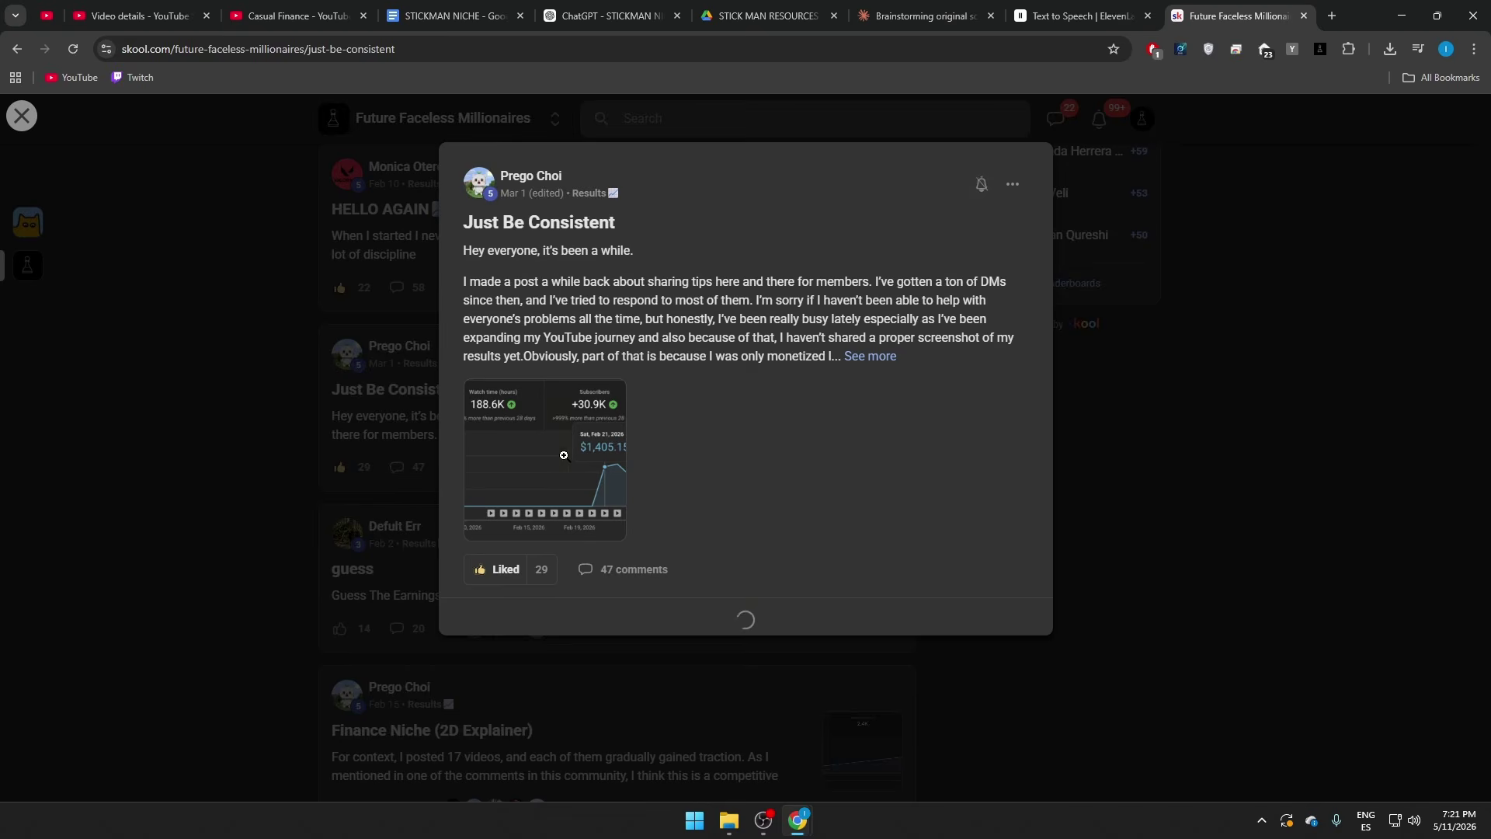
Step: View the enlarged earnings screenshots in the "Just Be Consistent" and "$8,093.64 in 28 days" posts
click(559, 468)
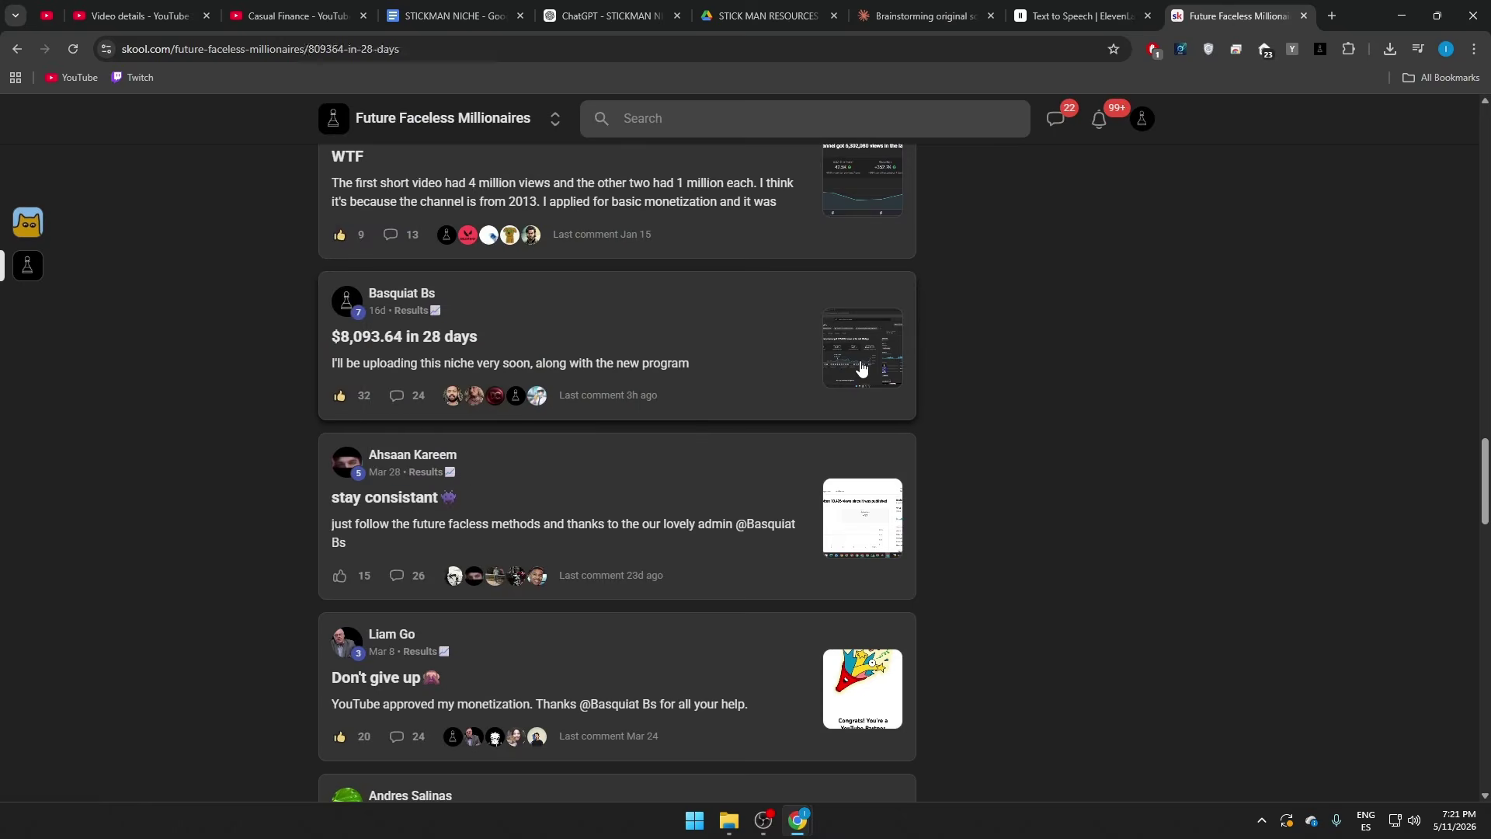
click(665, 405)
click(566, 398)
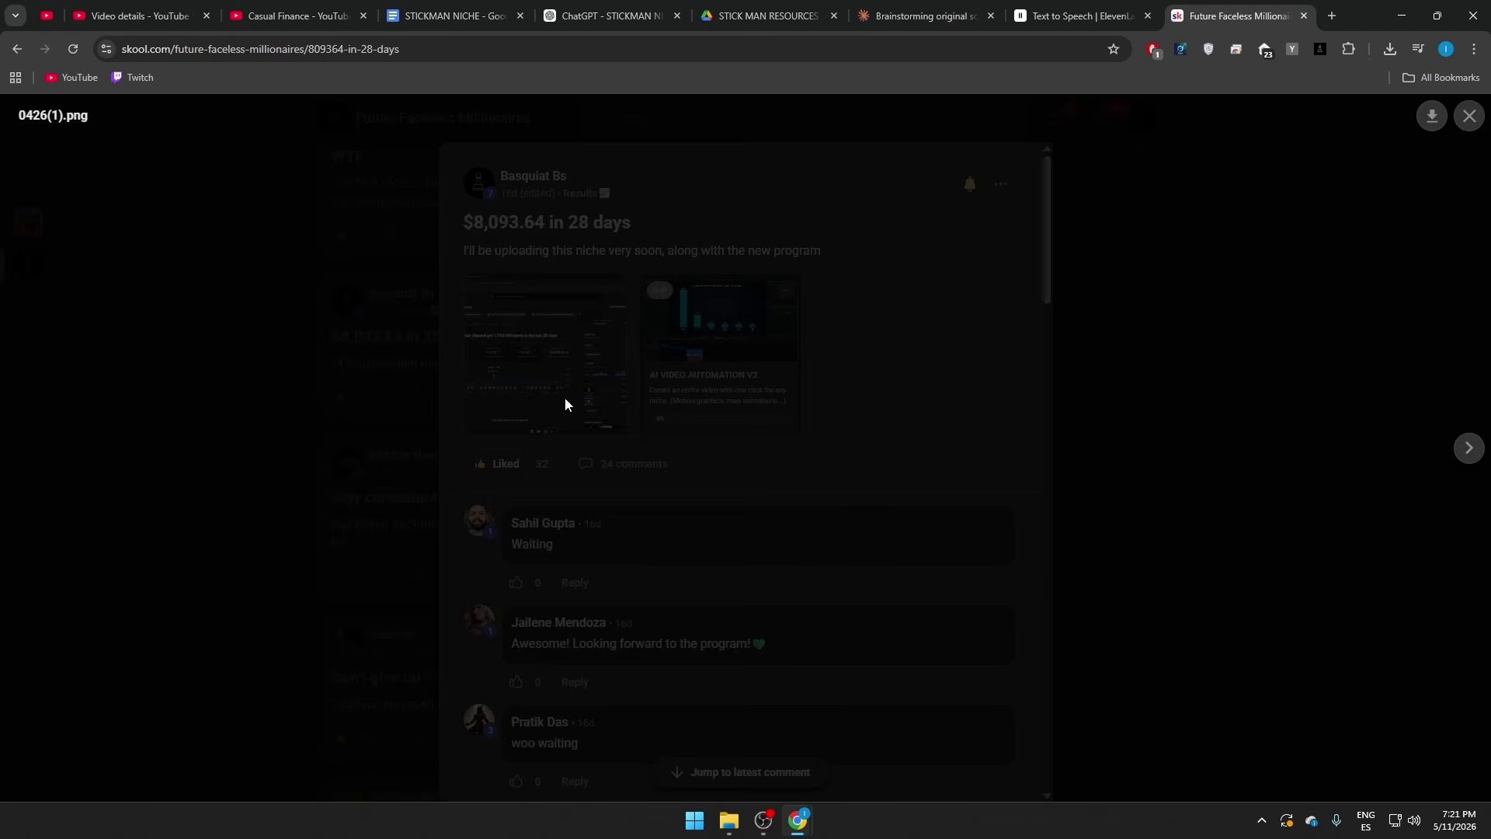